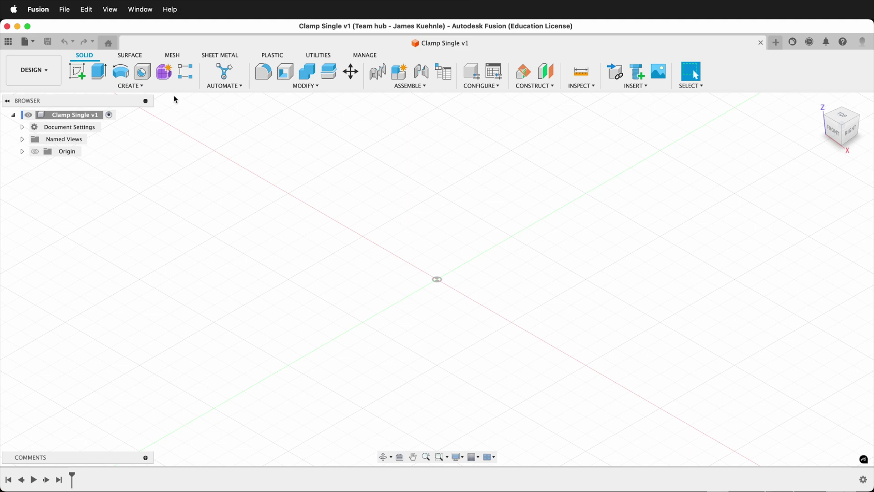
# Create a new internal component named "clamp" in the design
pyautogui.click(136, 86)
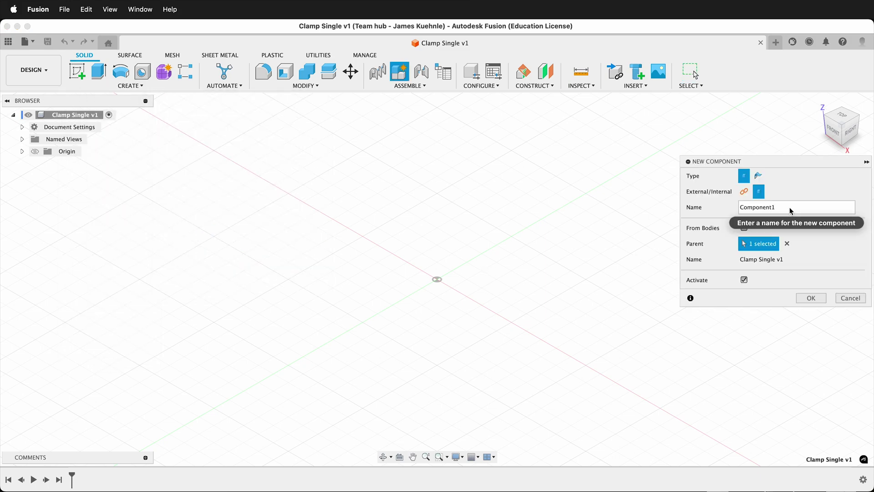
pyautogui.doubleClick(740, 210)
pyautogui.write('clamp')
pyautogui.press('Return')
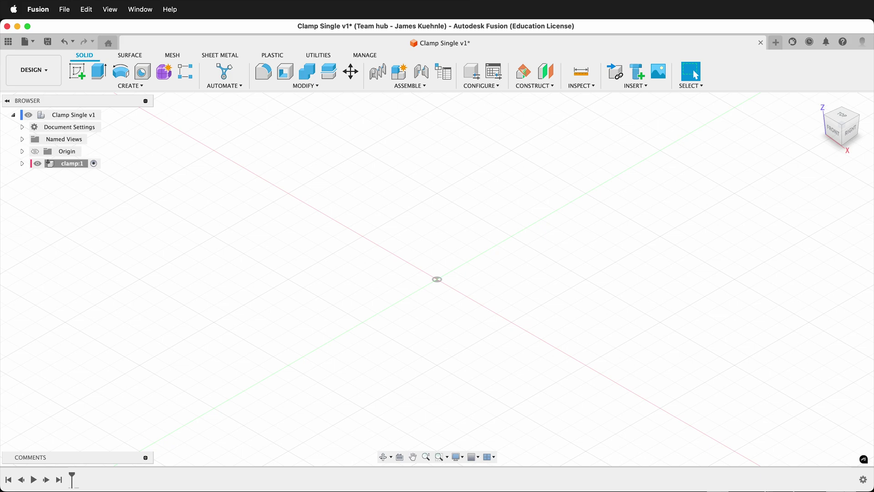
# Sketch a C-shaped clamp outline with connected lines on the front plane, with an inner back edge about 74 mm and bottom edge about 103 mm
pyautogui.click(77, 72)
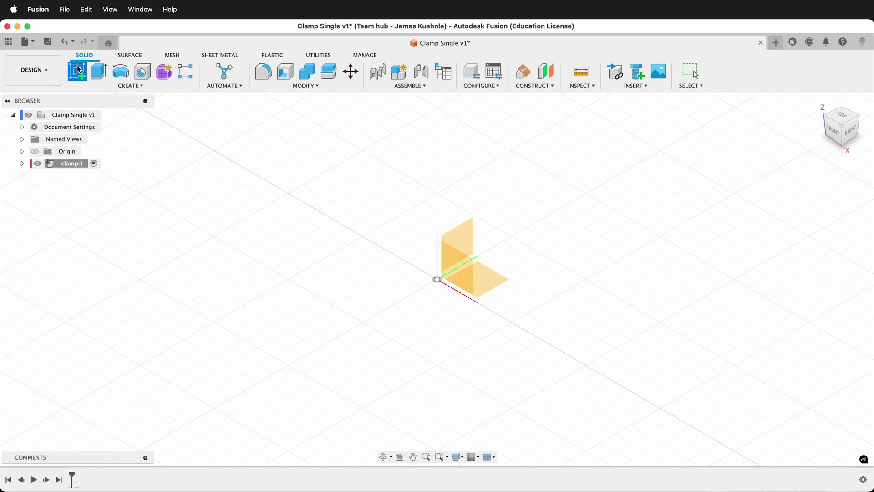
pyautogui.click(455, 259)
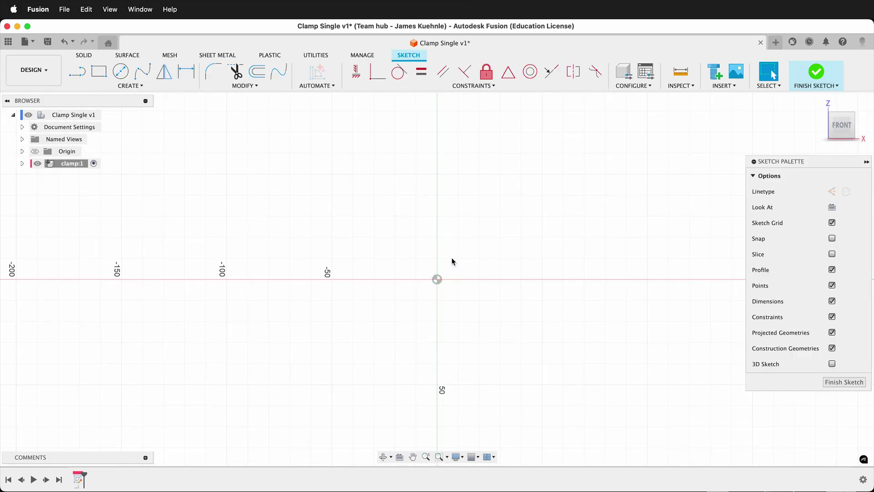
pyautogui.press('l')
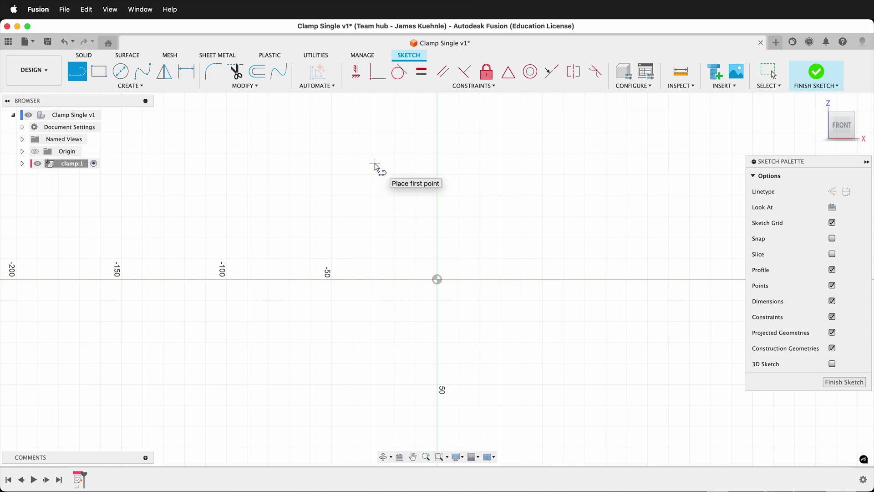
pyautogui.click(373, 142)
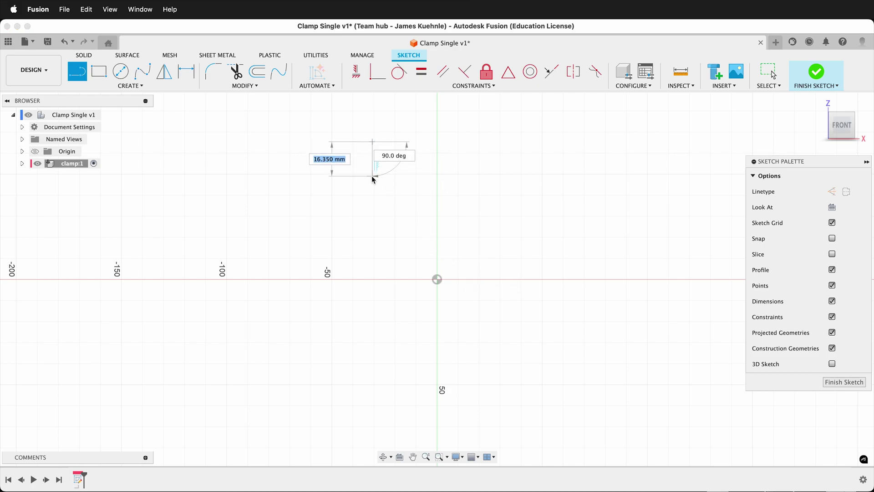
pyautogui.click(372, 176)
pyautogui.click(522, 176)
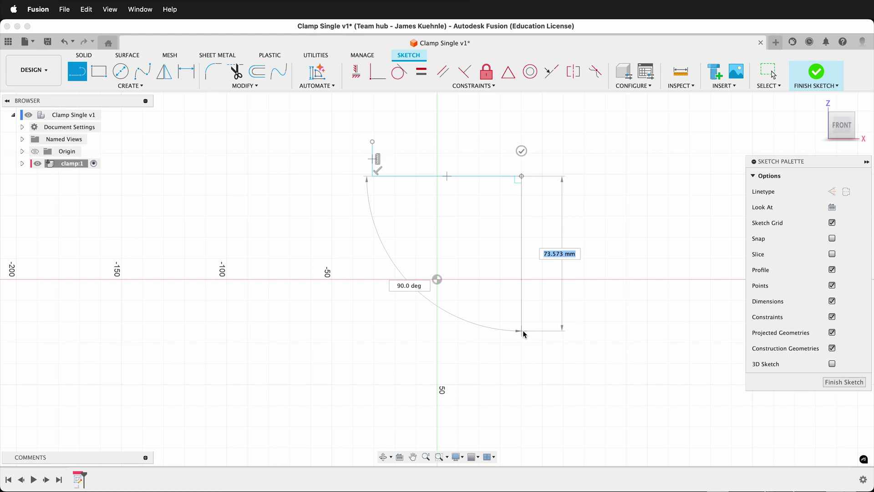
pyautogui.click(522, 332)
pyautogui.click(381, 332)
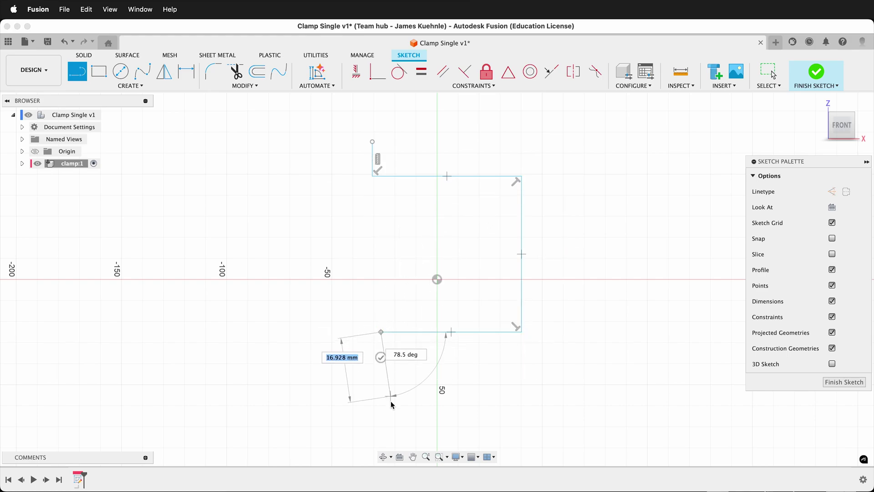
pyautogui.click(381, 395)
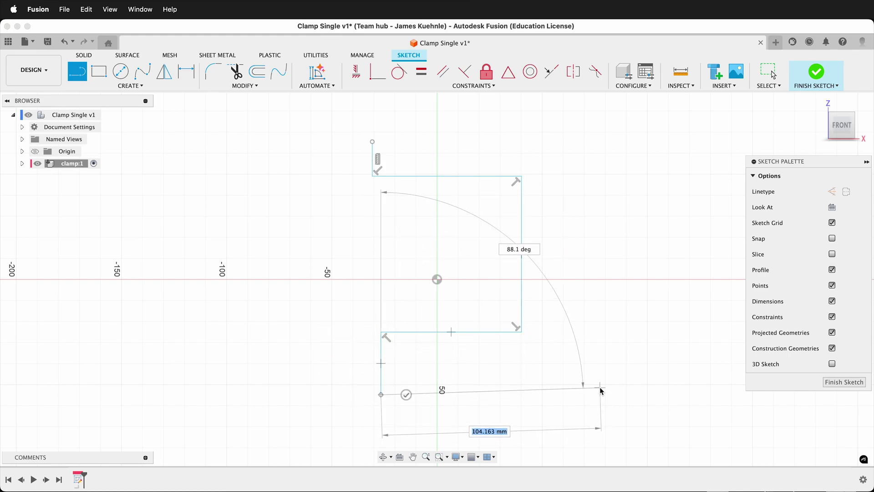
pyautogui.click(597, 394)
pyautogui.click(597, 135)
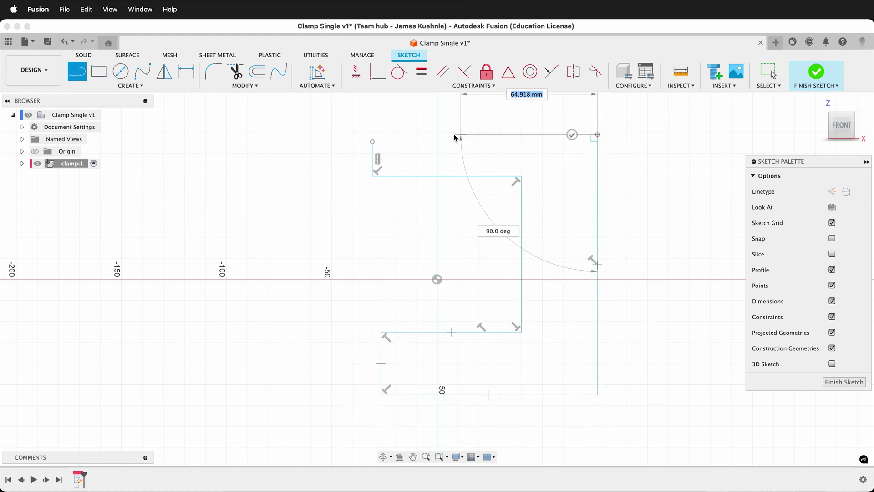
pyautogui.click(372, 142)
pyautogui.moveTo(371, 142); pyautogui.dragTo(465, 270)
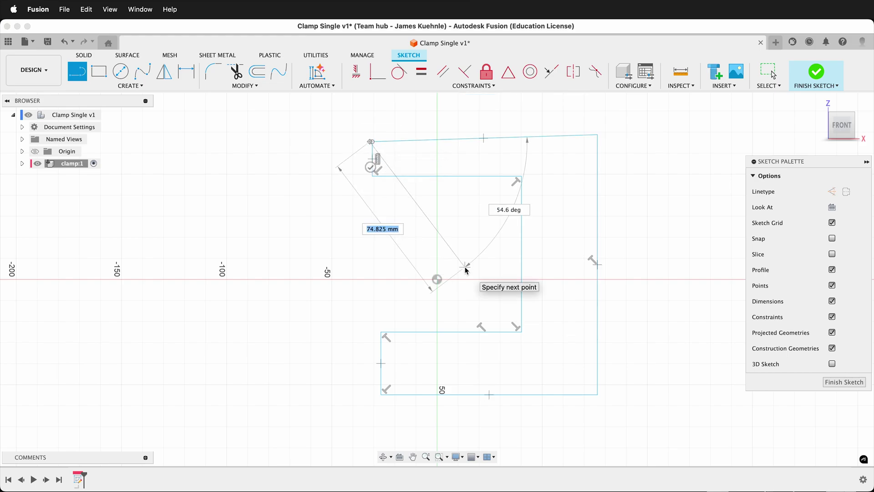
pyautogui.press('Escape')
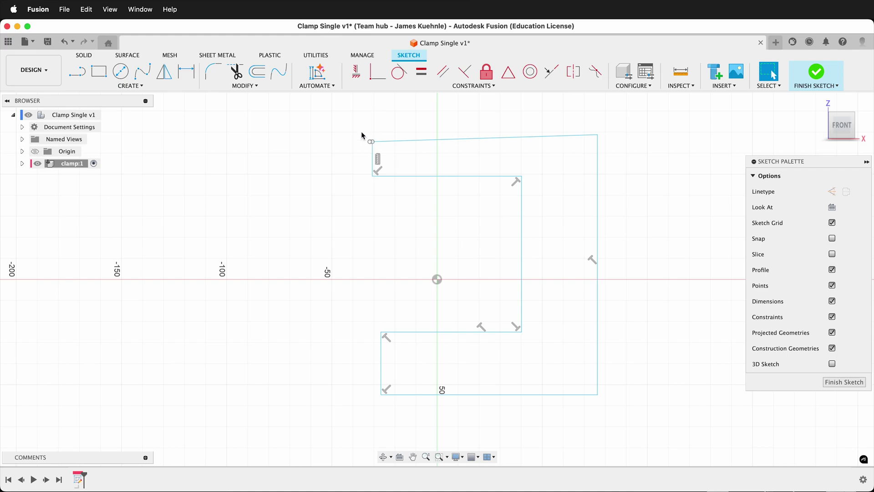
# Close the gap at the upper jaw's tip by making the two loose line endpoints coincident
pyautogui.scroll(5, 362, 136)
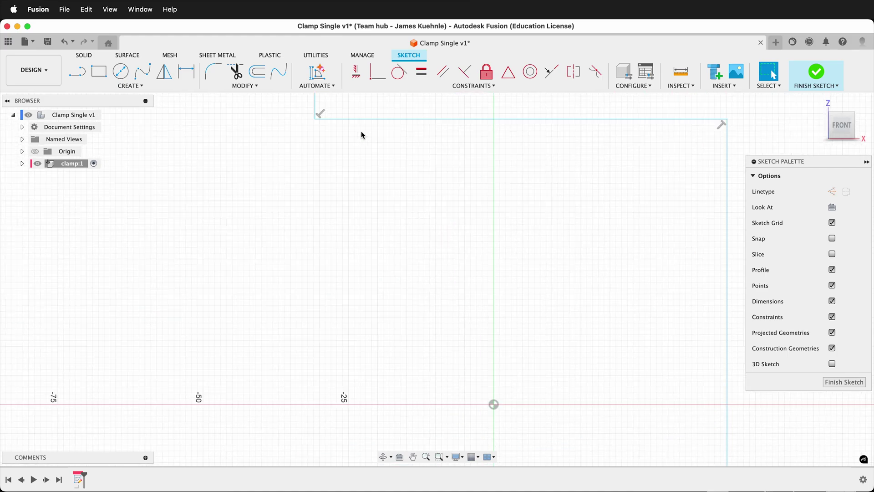
pyautogui.scroll(5, 361, 136)
pyautogui.hscroll(-2, 361, 136)
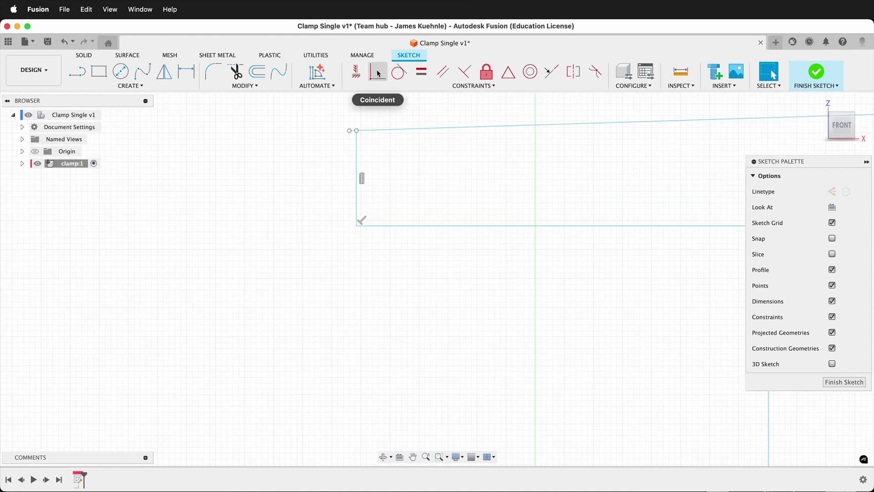
pyautogui.click(378, 74)
pyautogui.click(349, 131)
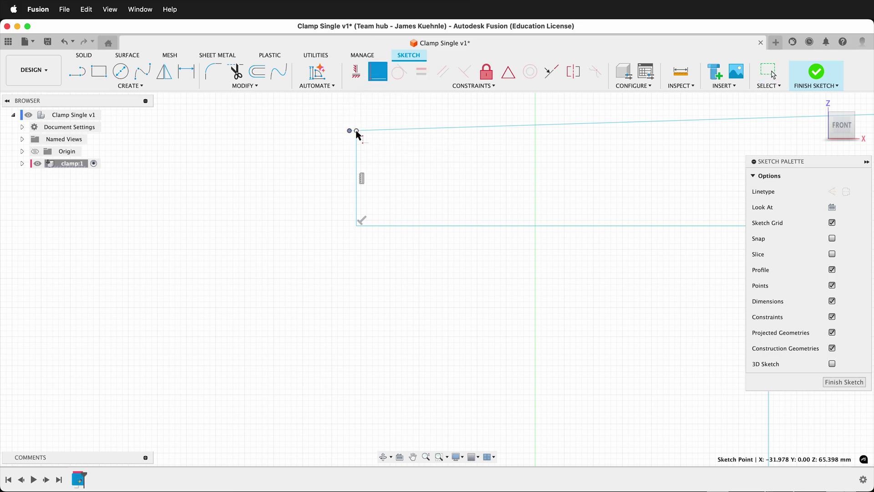
pyautogui.click(356, 131)
# Delete the perpendicular constraint at the bottom outer corner of the lower jaw's tip
pyautogui.scroll(-5, 290, 169)
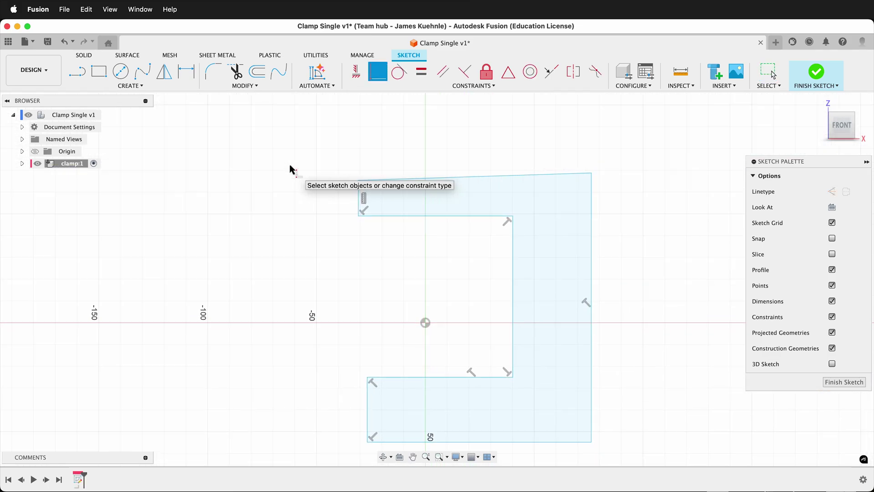
pyautogui.scroll(-1, 291, 170)
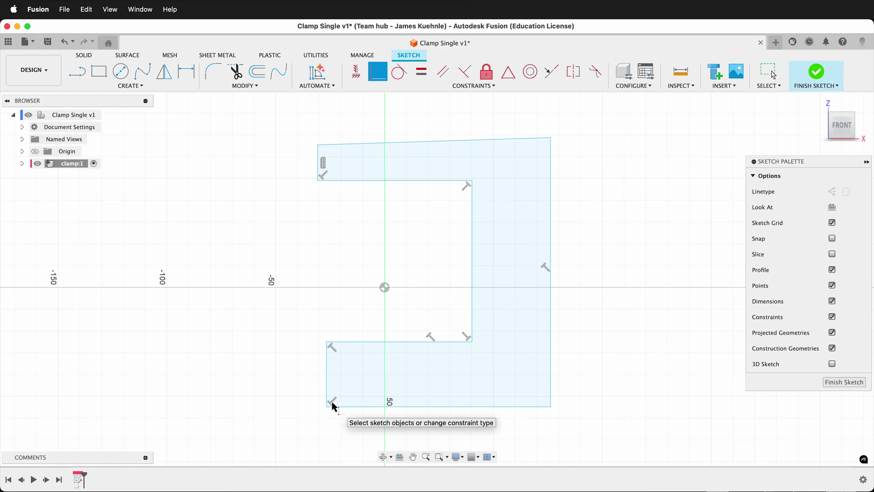
pyautogui.scroll(3, 332, 401)
pyautogui.scroll(-3, 332, 399)
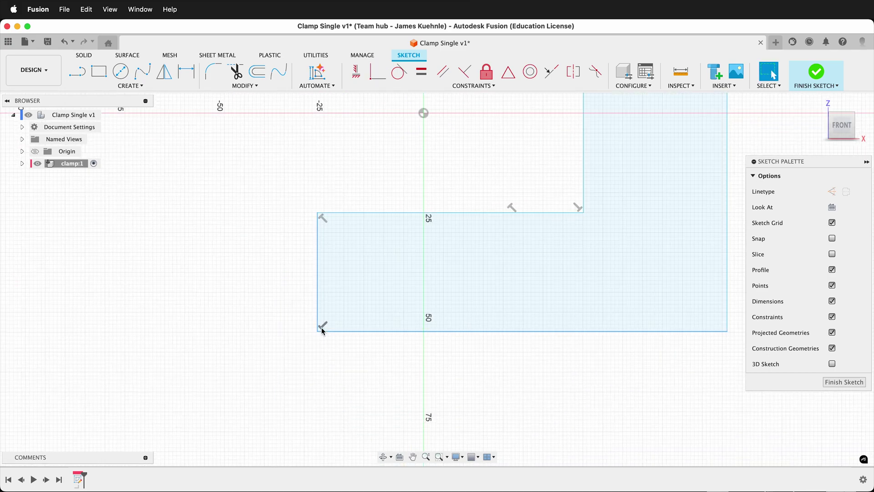
pyautogui.scroll(-5, 322, 326)
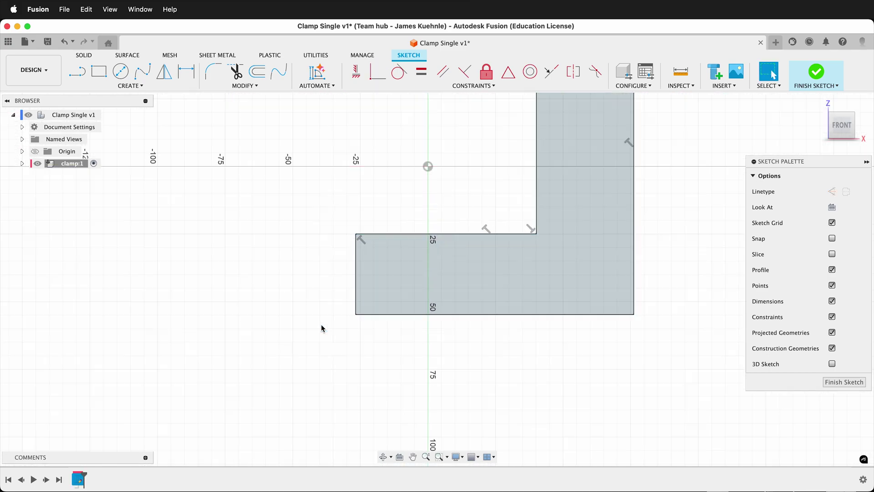
# Move the lower and upper outer back corners outward along the back edge so both jaws' outer edges slope
pyautogui.moveTo(556, 300); pyautogui.dragTo(552, 310)
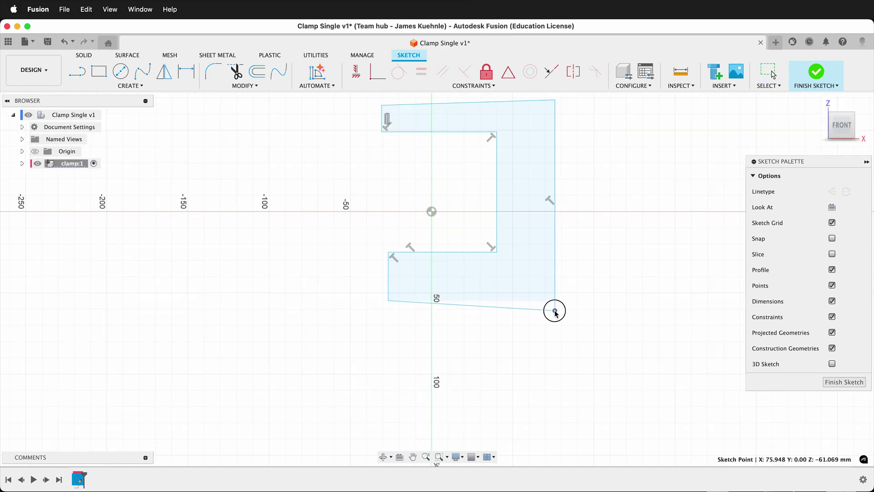
pyautogui.scroll(2, 538, 299)
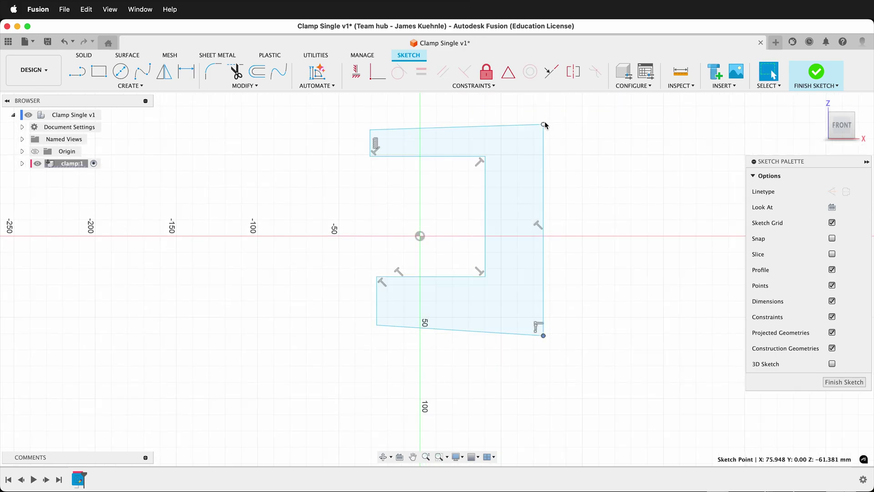
pyautogui.moveTo(546, 123); pyautogui.dragTo(544, 111)
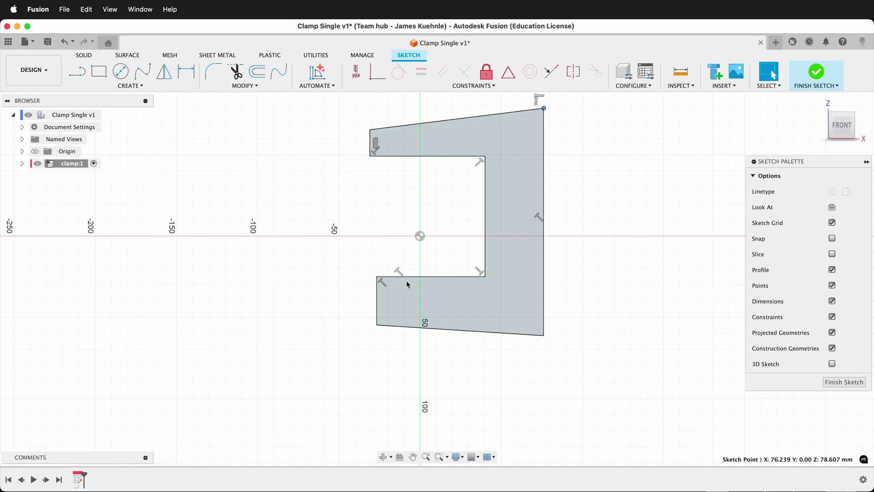
# Dimension the angle between the upper jaw's inner edge and sloped outer edge at 10 degrees
pyautogui.press('d')
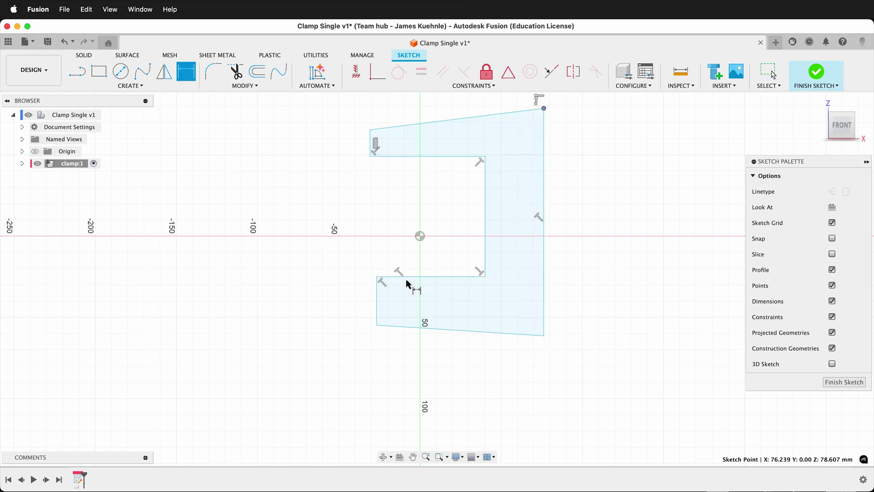
pyautogui.click(430, 157)
pyautogui.click(430, 123)
pyautogui.click(429, 132)
pyautogui.write('1')
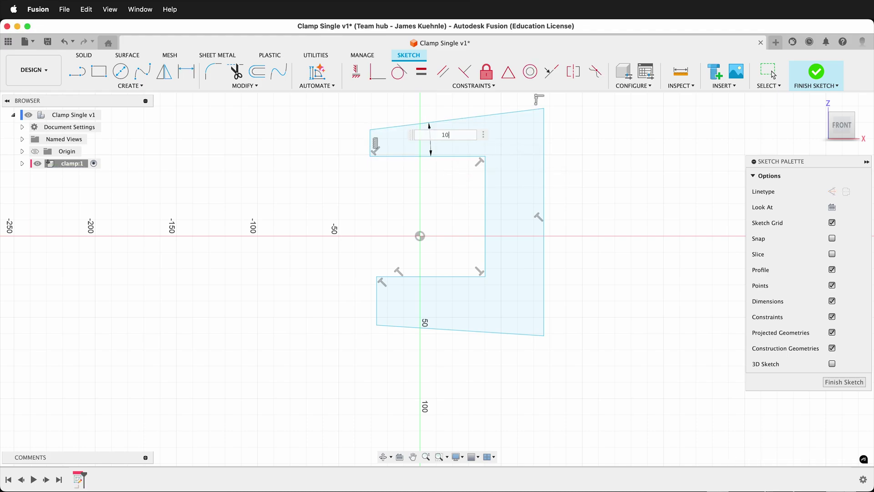
pyautogui.write('0')
pyautogui.press('Return')
# Dimension the angle between the lower jaw's inner edge and sloped outer edge at 10 degrees
pyautogui.scroll(3, 476, 157)
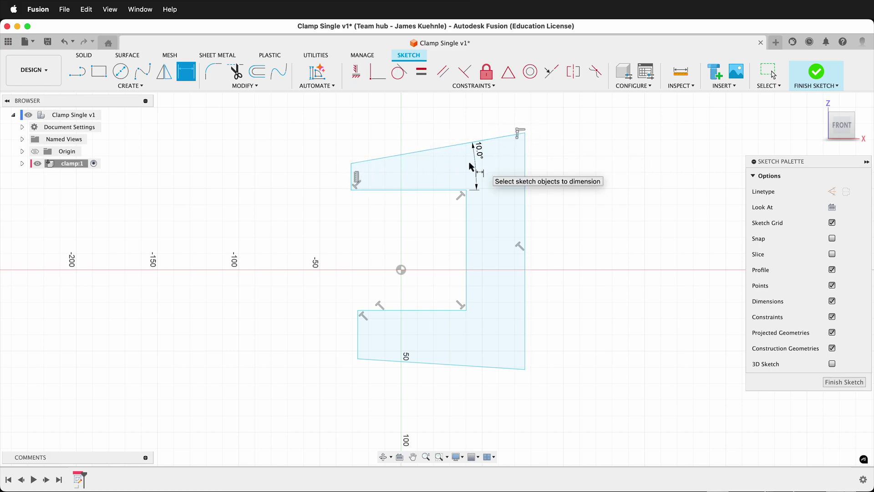
pyautogui.click(390, 365)
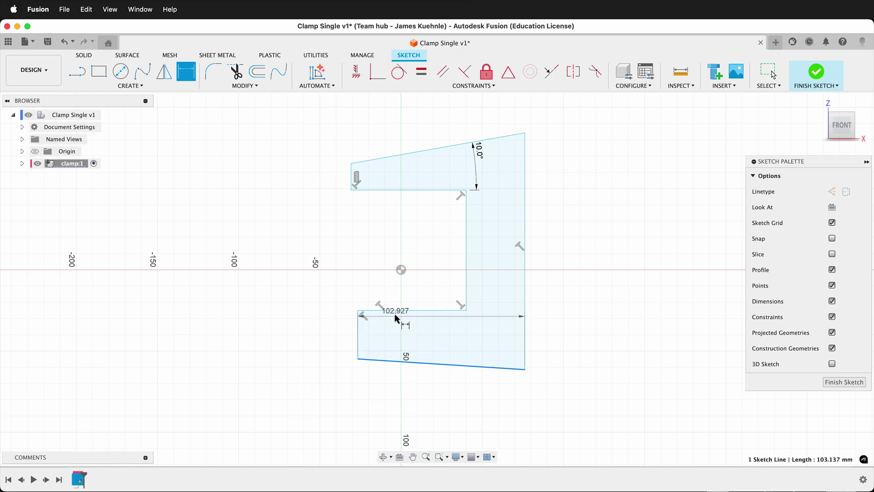
pyautogui.click(396, 310)
pyautogui.click(400, 341)
pyautogui.write('10')
pyautogui.press('Return')
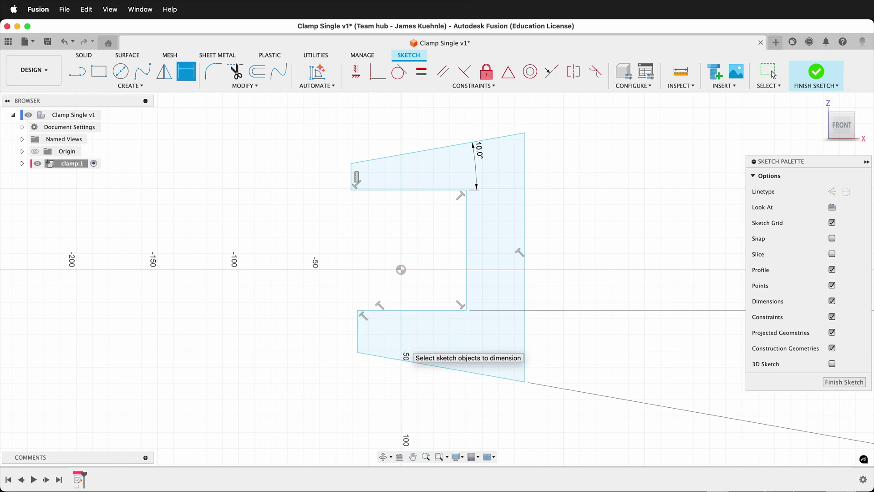
# Dimension the clamp back's thickness between its inner and outer vertical edges at 20 mm
pyautogui.click(466, 248)
pyautogui.click(523, 235)
pyautogui.click(503, 246)
pyautogui.write('2')
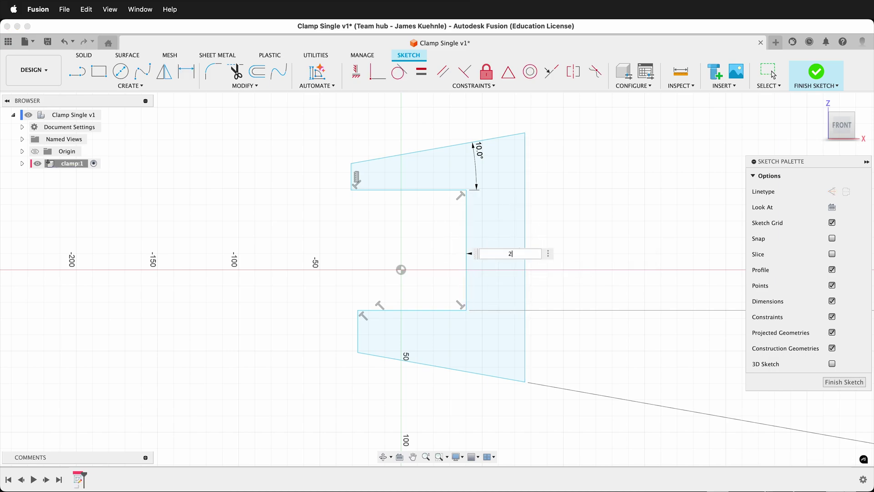
pyautogui.write('0')
pyautogui.press('Return')
# Dimension the vertical tip edges of the upper and lower jaws at 20 mm each
pyautogui.click(356, 178)
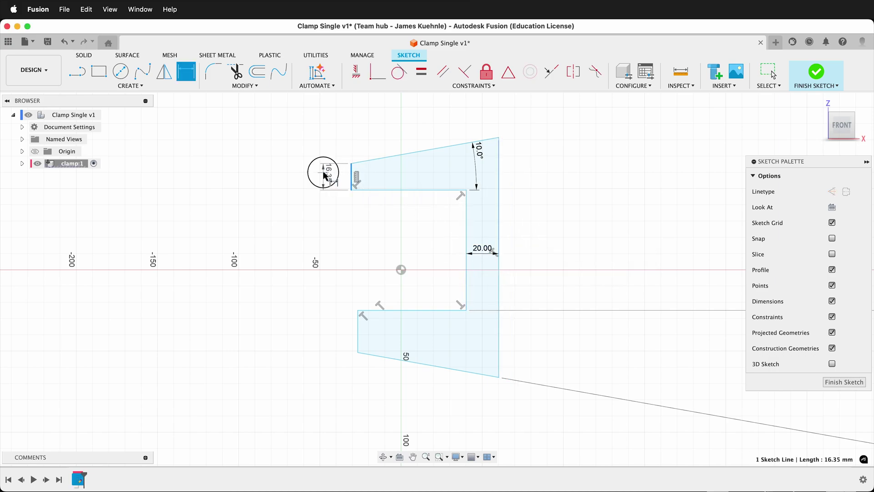
pyautogui.click(326, 175)
pyautogui.write('20')
pyautogui.press('Return')
pyautogui.click(359, 331)
pyautogui.click(343, 334)
pyautogui.write('20')
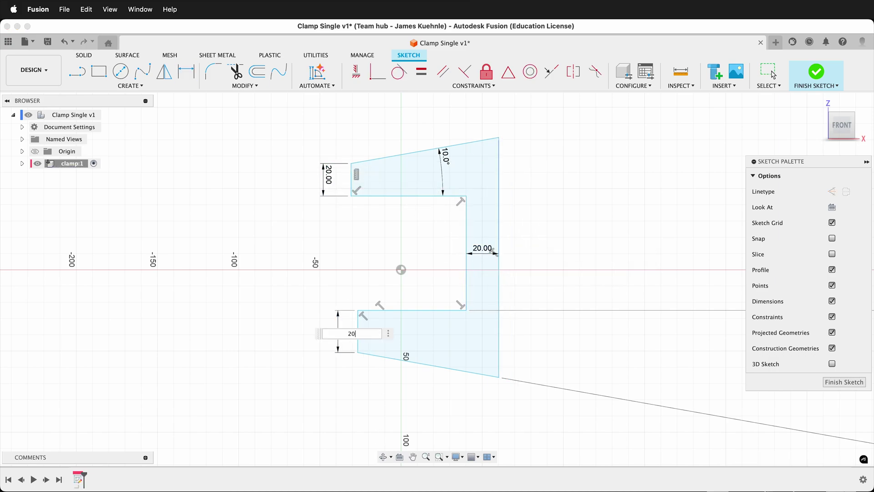
pyautogui.press('Return')
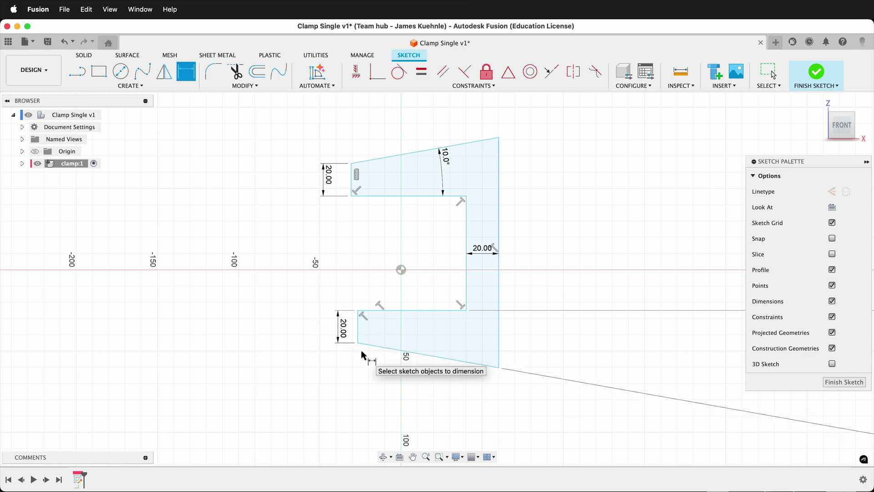
# Dimension the length of the upper jaw's inner horizontal edge at 56 mm
pyautogui.click(401, 196)
pyautogui.click(413, 230)
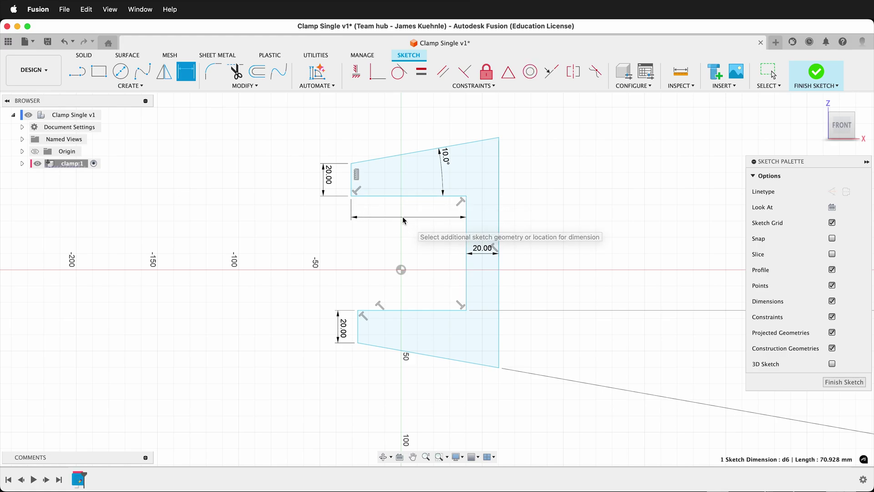
pyautogui.write('56')
pyautogui.press('Return')
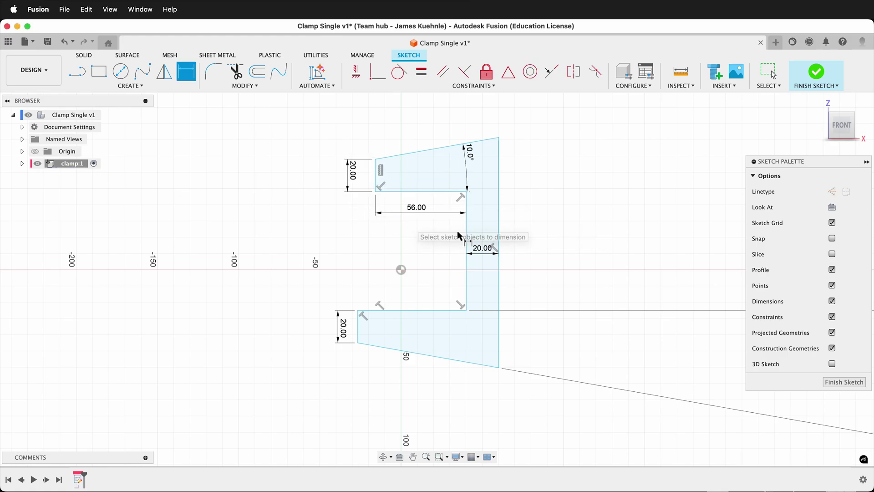
# Dimension the vertical gap between the inner edges of the upper and lower jaws at 58 mm
pyautogui.click(467, 259)
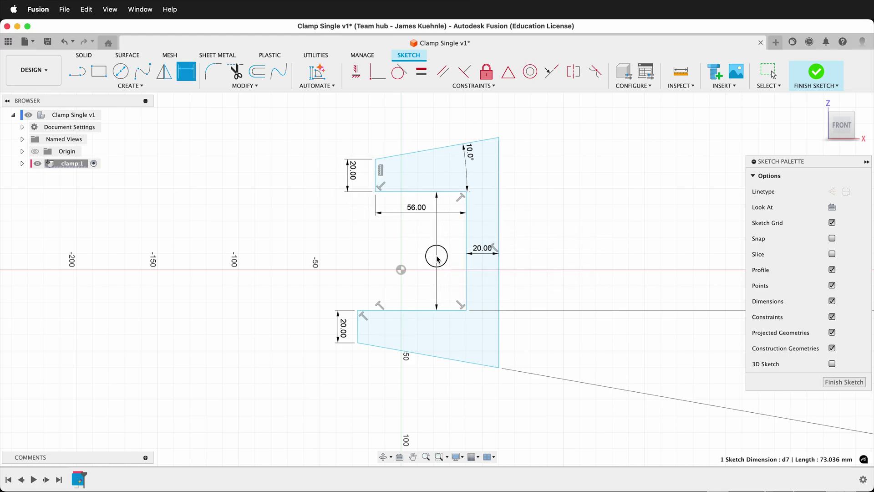
pyautogui.click(436, 256)
pyautogui.write('5')
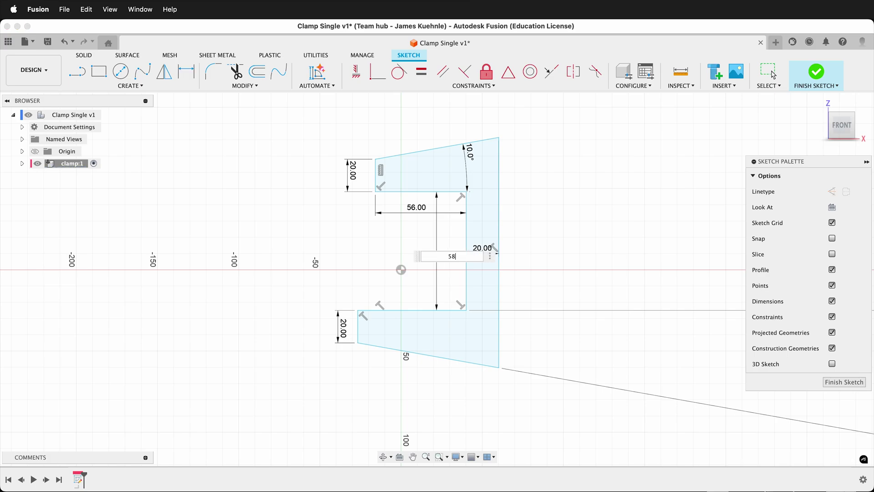
pyautogui.write('8')
pyautogui.press('Return')
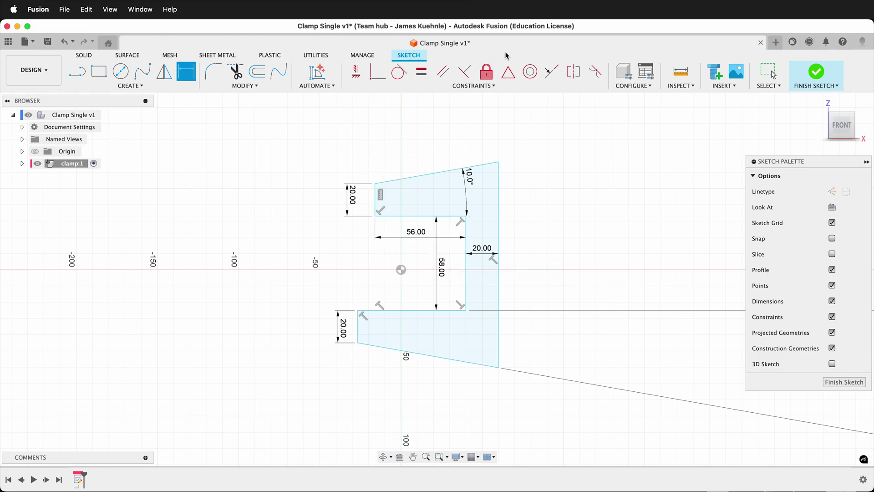
# Make the vertical tip edges of the upper and lower jaws collinear
pyautogui.click(548, 73)
pyautogui.click(374, 200)
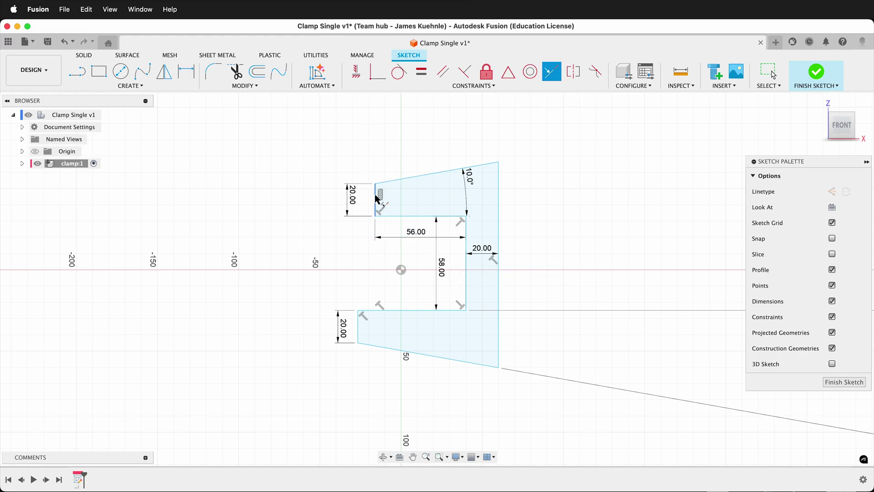
pyautogui.click(358, 324)
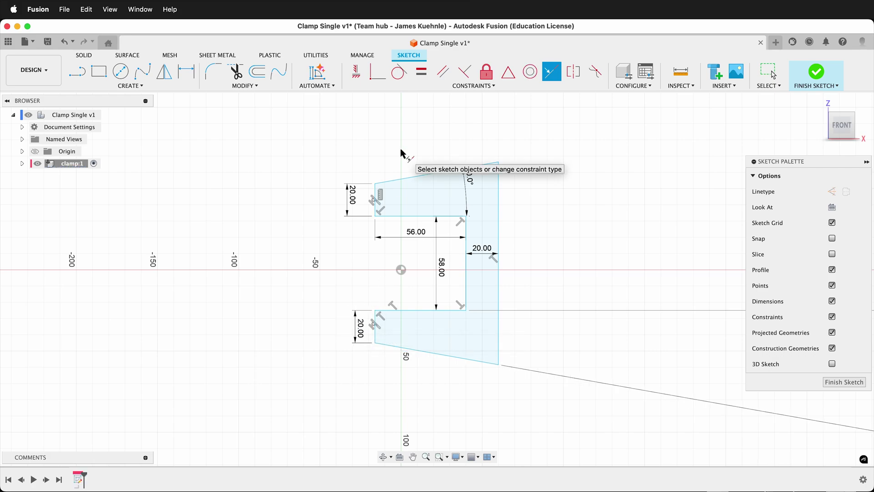
# Align the midpoint of the upper jaw's inner edge vertically and the midpoint of the back's inner edge horizontally with the origin
pyautogui.click(361, 72)
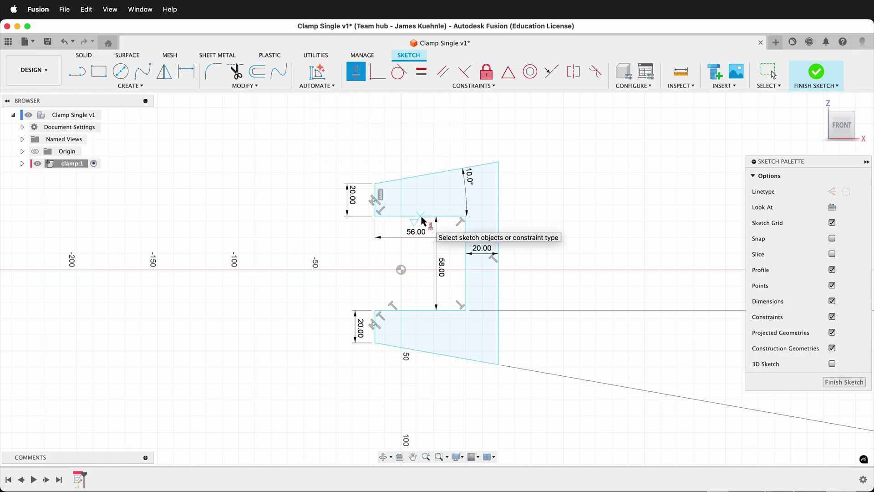
pyautogui.click(402, 271)
pyautogui.click(402, 270)
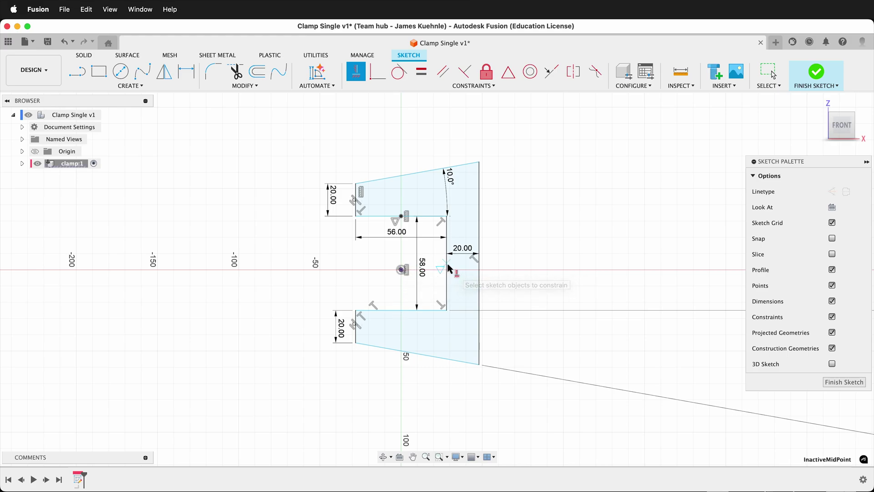
pyautogui.click(403, 270)
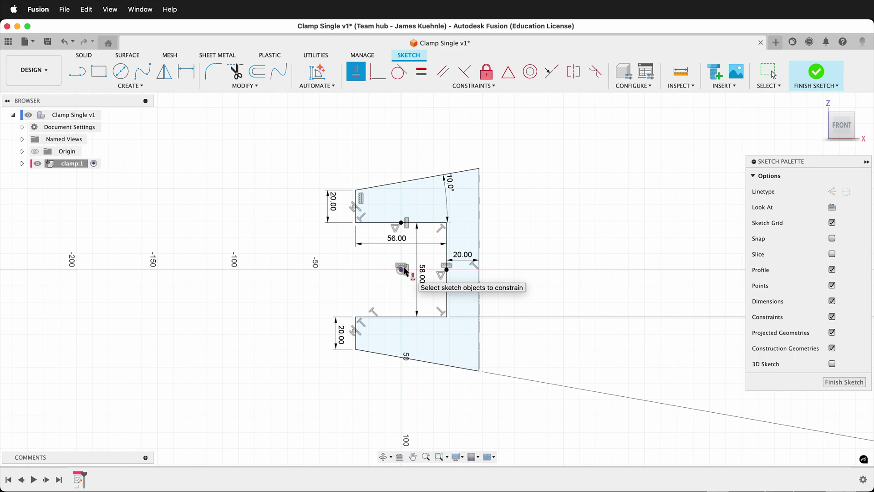
# Expand the clamp component and its sketches in the browser, and finish the frame sketch
pyautogui.click(23, 163)
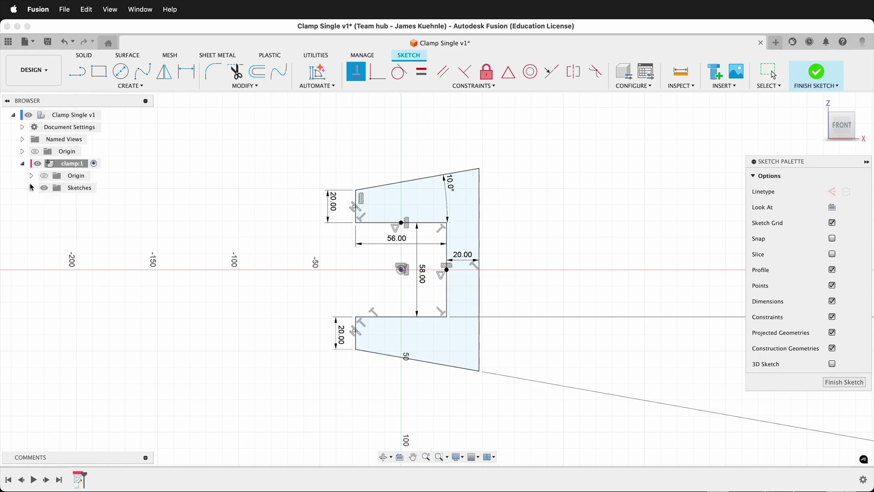
pyautogui.click(31, 188)
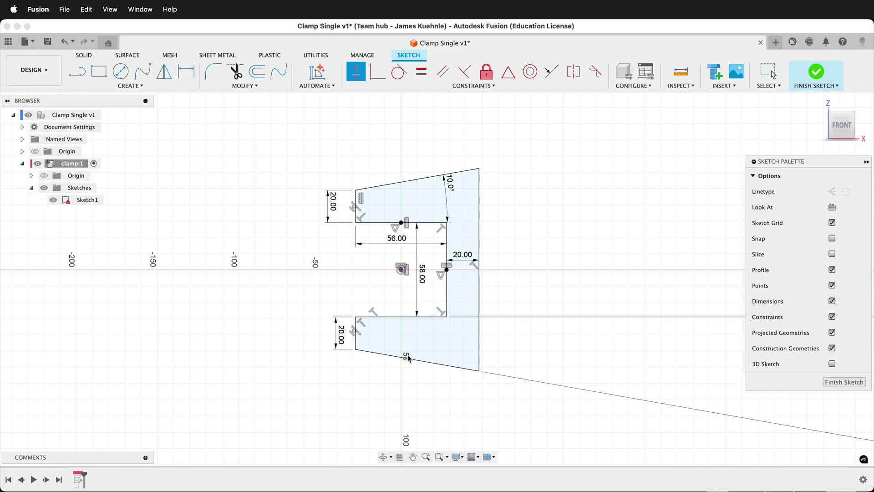
pyautogui.click(840, 382)
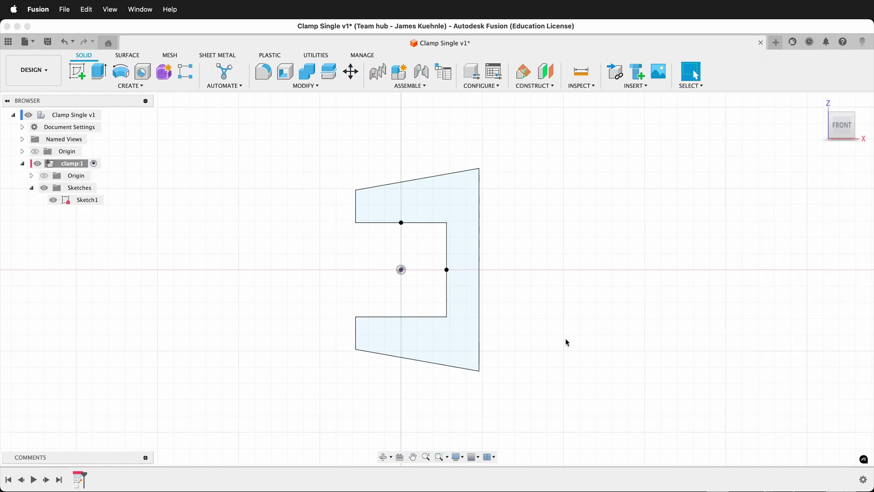
# Extrude the C-shaped profile symmetrically with a distance of 25 mm as a new body
pyautogui.press('e')
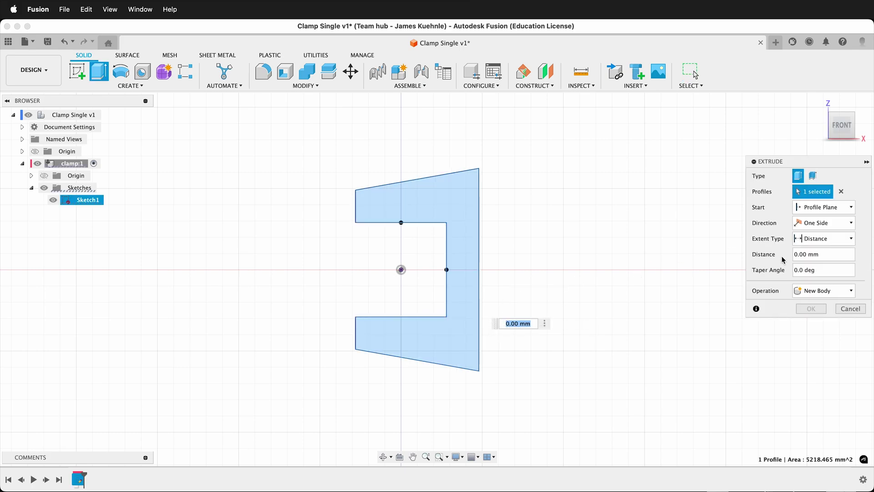
pyautogui.click(846, 222)
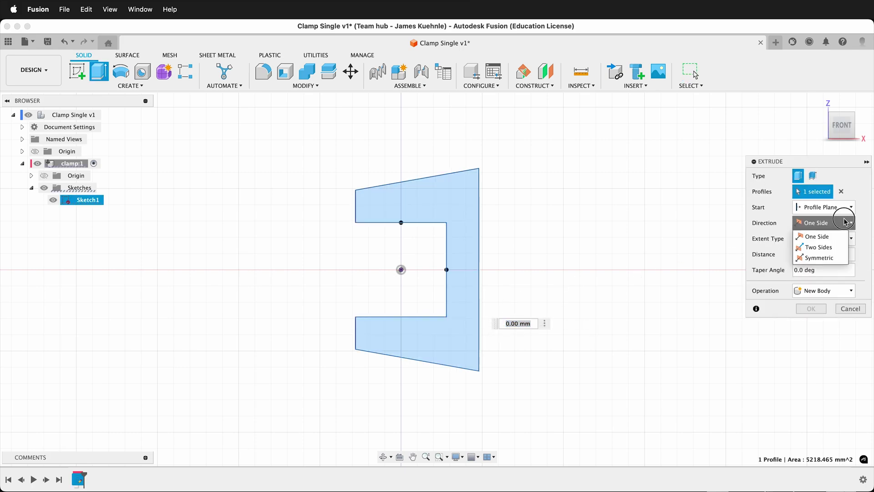
pyautogui.click(820, 249)
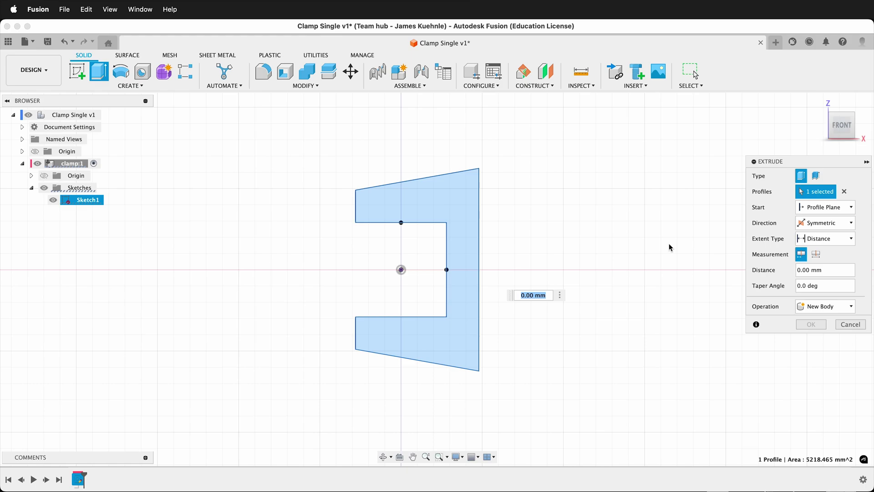
pyautogui.click(795, 269)
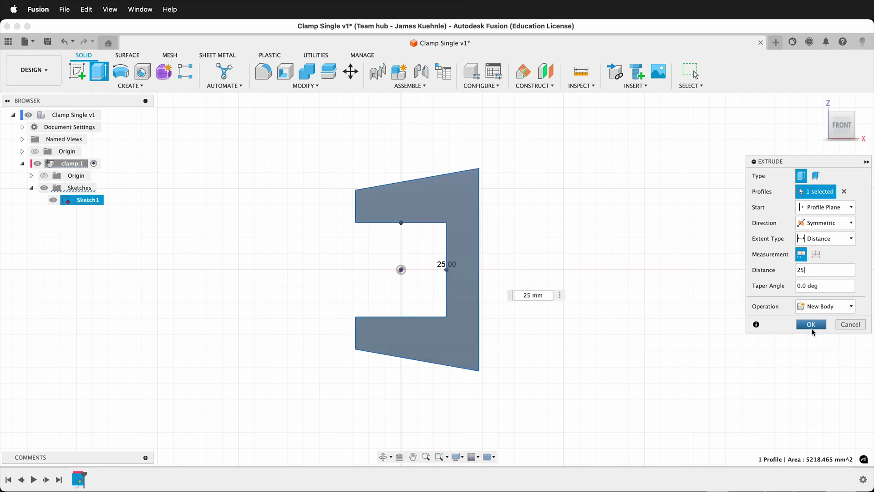
pyautogui.click(811, 325)
# Fillet the upper and lower outer edges of the clamp's back with a 20 mm radius
pyautogui.keyDown('shift'); pyautogui.moveTo(624, 246); pyautogui.dragTo(622, 247, button='middle'); pyautogui.keyUp('shift')
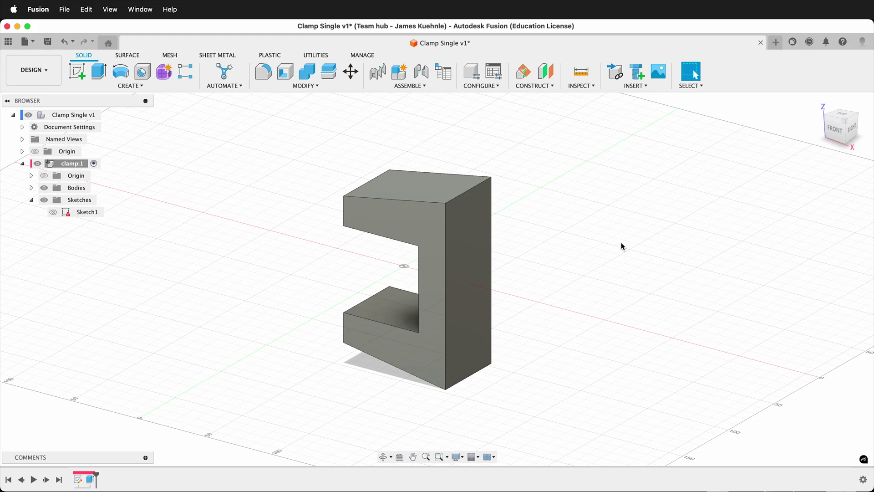
pyautogui.press('F6')
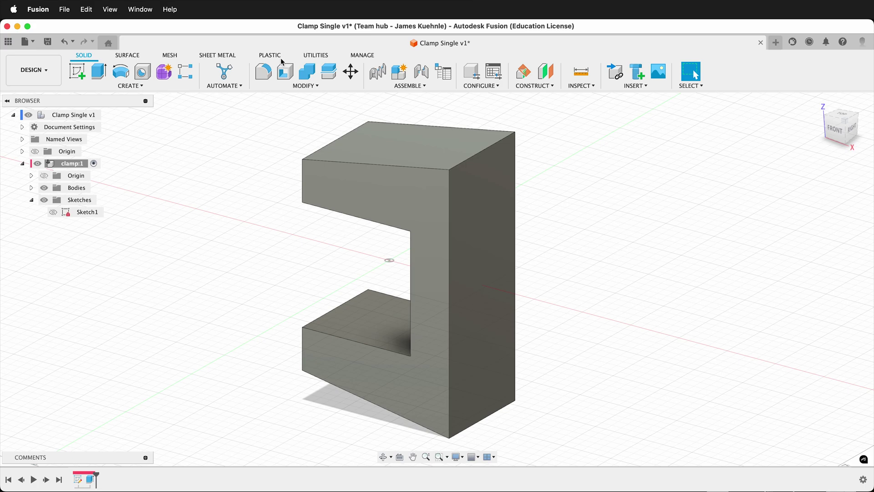
pyautogui.click(264, 72)
pyautogui.click(472, 159)
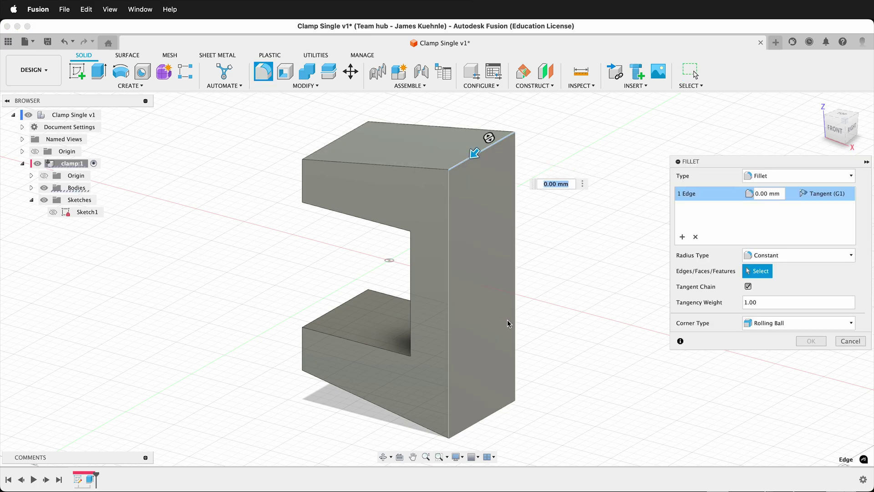
pyautogui.click(497, 411)
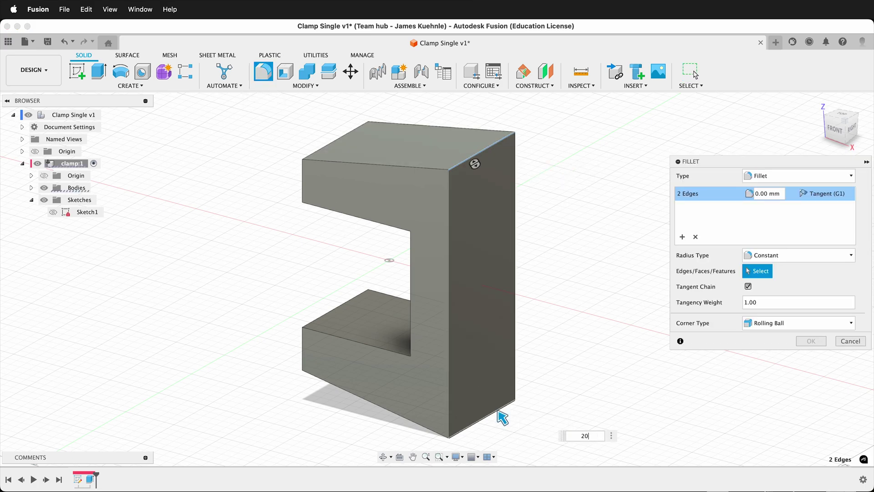
pyautogui.write('20')
pyautogui.press('Return')
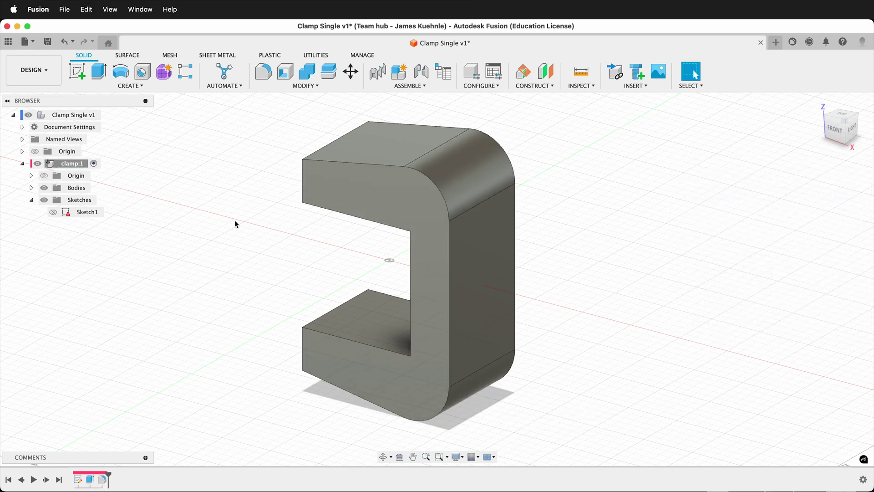
# Fillet the outer tip edges of the upper and lower jaws with a 15 mm radius
pyautogui.keyDown('shift'); pyautogui.moveTo(235, 223); pyautogui.dragTo(351, 214, button='middle'); pyautogui.keyUp('shift')
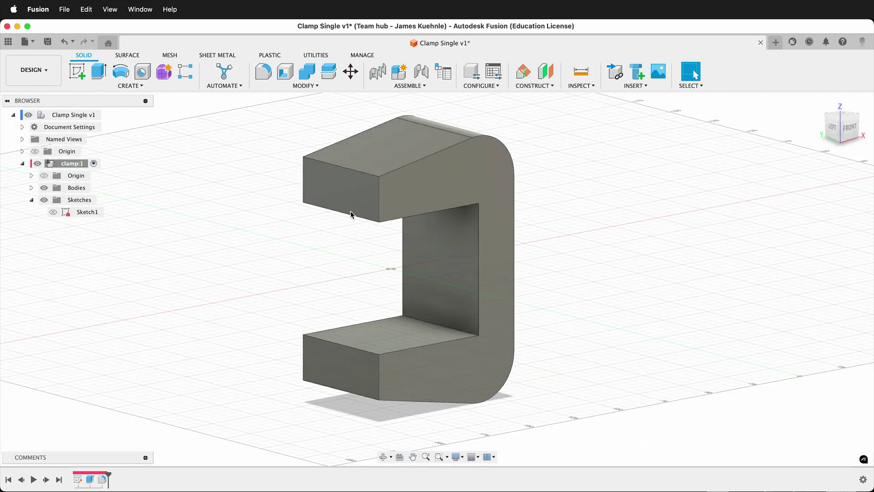
pyautogui.click(263, 71)
pyautogui.click(331, 164)
pyautogui.click(355, 398)
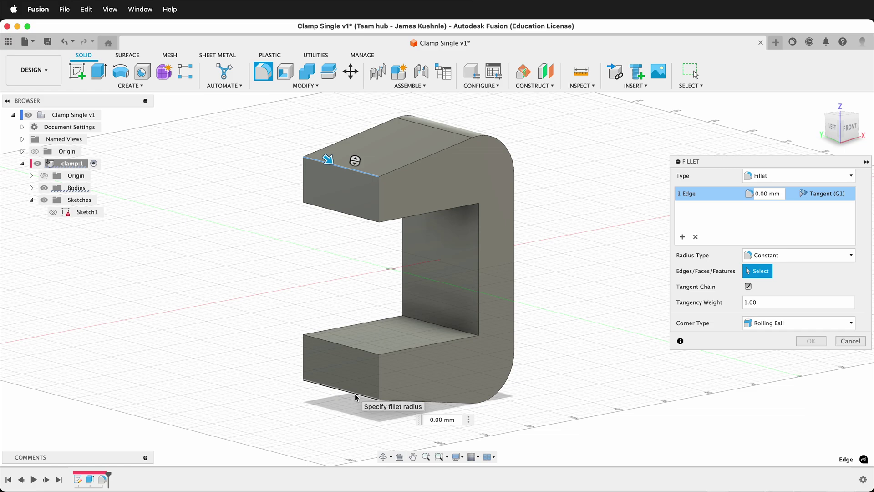
pyautogui.write('15')
pyautogui.press('Return')
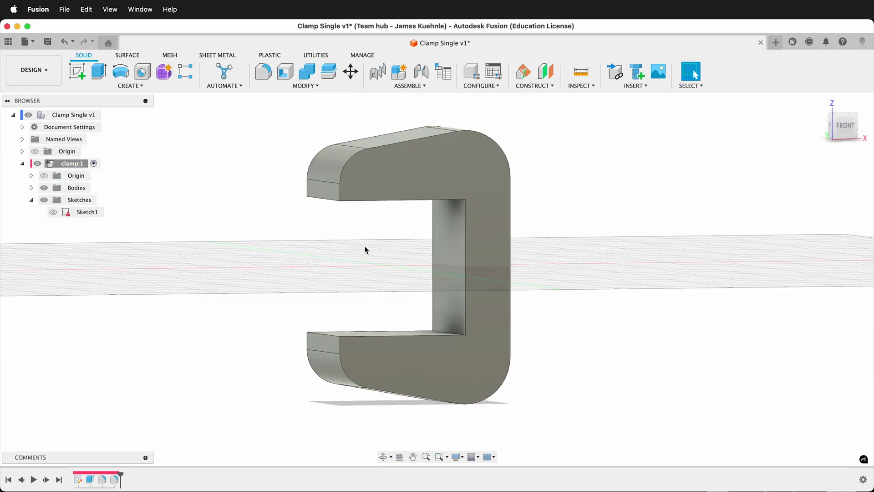
# Chamfer the two inner corner edges between the jaws and the back with an equal distance of 2 mm
pyautogui.click(312, 86)
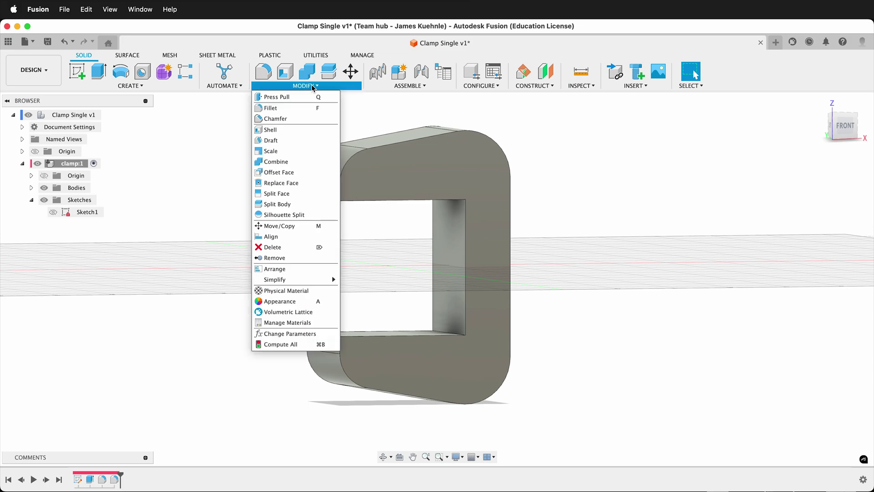
pyautogui.click(296, 120)
pyautogui.keyDown('shift'); pyautogui.moveTo(390, 261); pyautogui.dragTo(399, 255, button='middle'); pyautogui.keyUp('shift')
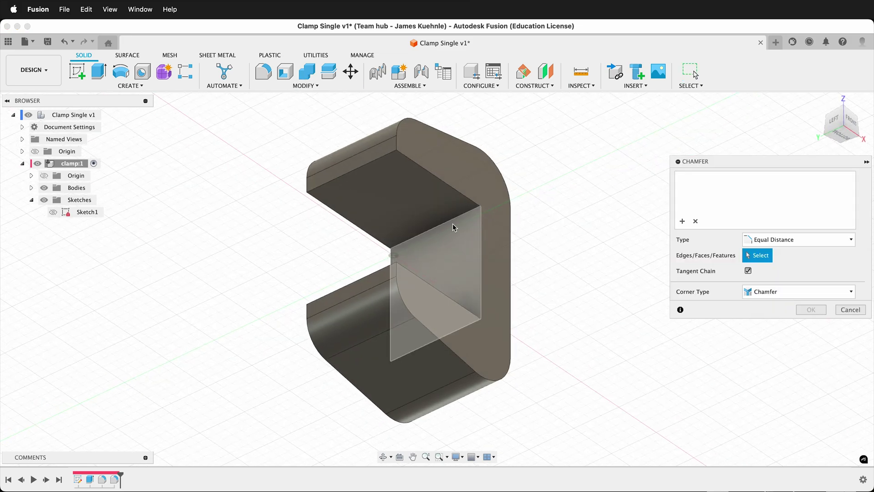
pyautogui.click(469, 213)
pyautogui.keyDown('shift'); pyautogui.moveTo(469, 214); pyautogui.dragTo(451, 273, button='middle'); pyautogui.keyUp('shift')
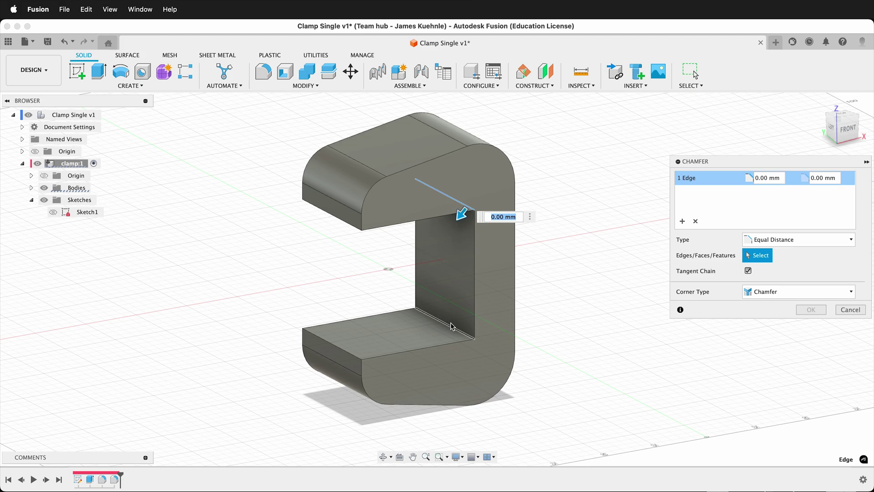
pyautogui.click(452, 329)
pyautogui.write('2')
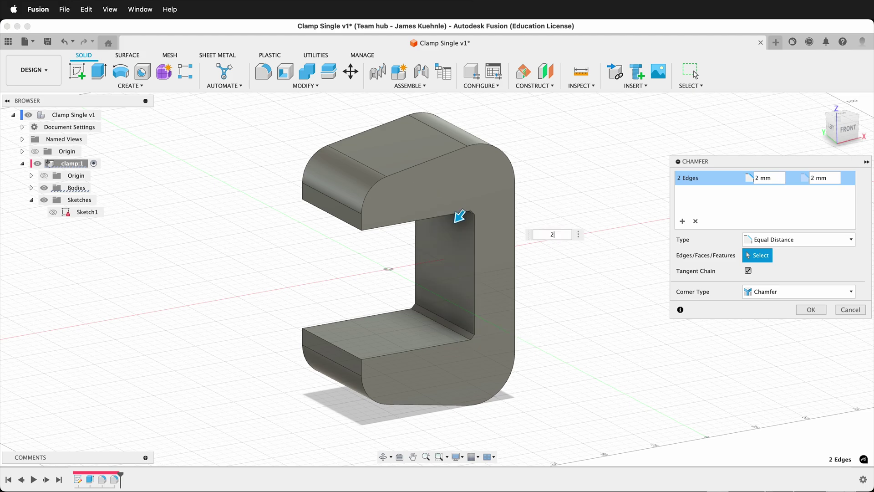
pyautogui.click(800, 310)
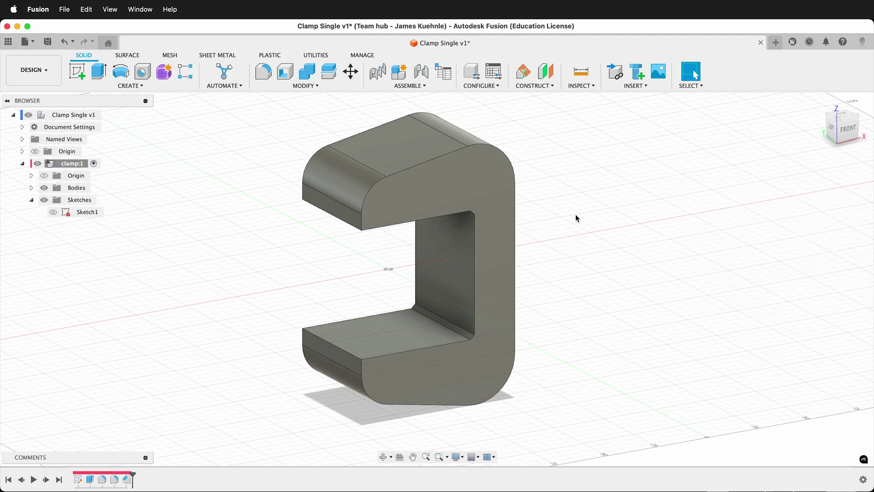
# Create a new sketch on the inner face of the lower jaw
pyautogui.keyDown('shift'); pyautogui.hscroll(10, 602, 191); pyautogui.keyUp('shift')
pyautogui.keyDown('shift'); pyautogui.hscroll(10, 604, 194); pyautogui.keyUp('shift')
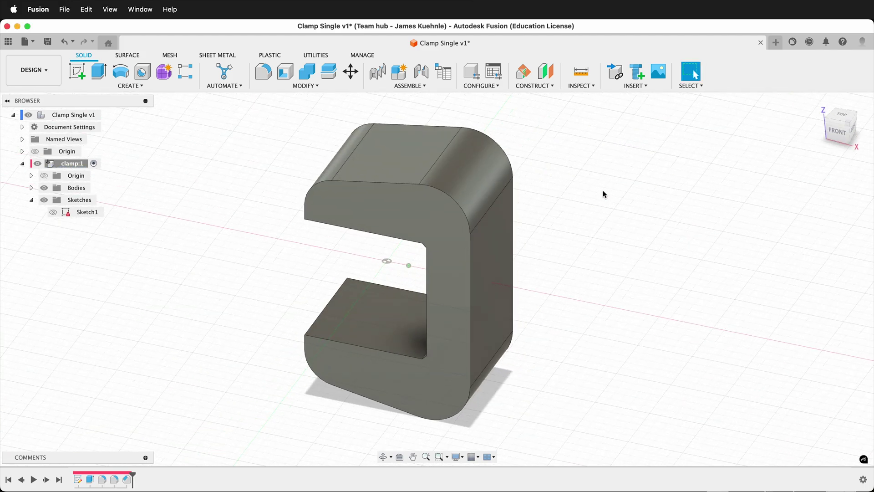
pyautogui.keyDown('shift'); pyautogui.scroll(-5, 604, 197); pyautogui.keyUp('shift')
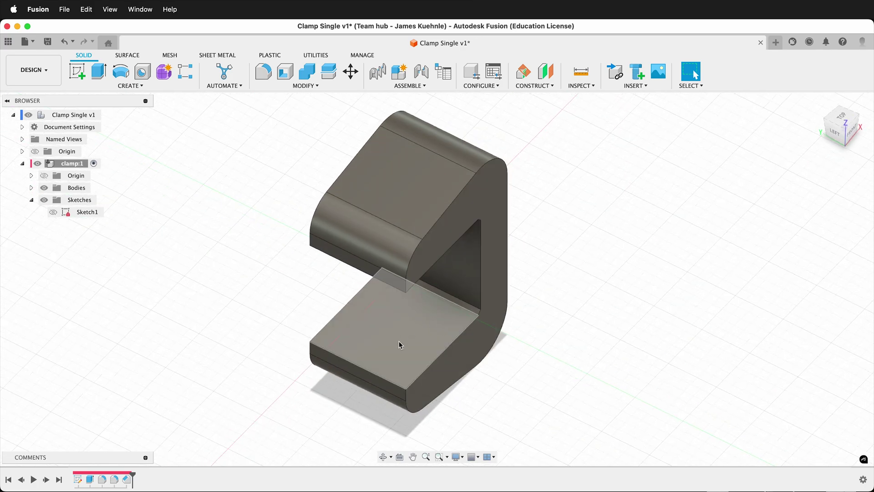
pyautogui.click(77, 71)
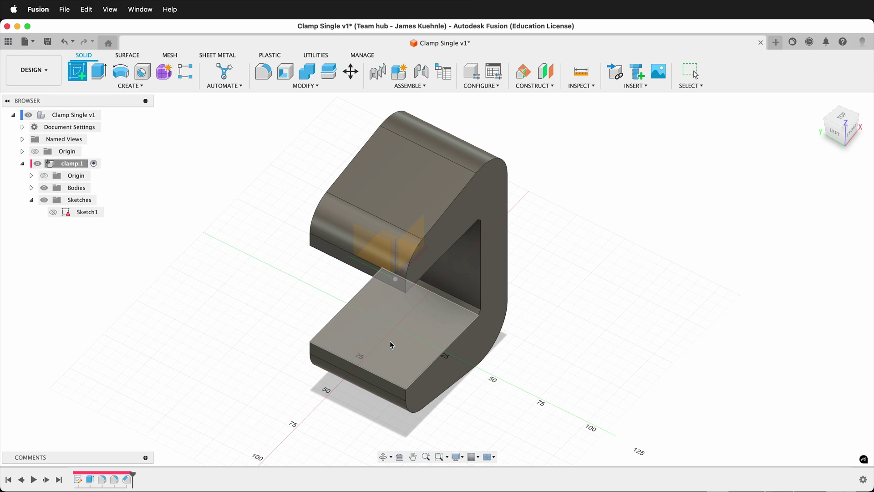
pyautogui.keyDown('shift'); pyautogui.hscroll(-8, 239, 354); pyautogui.keyUp('shift')
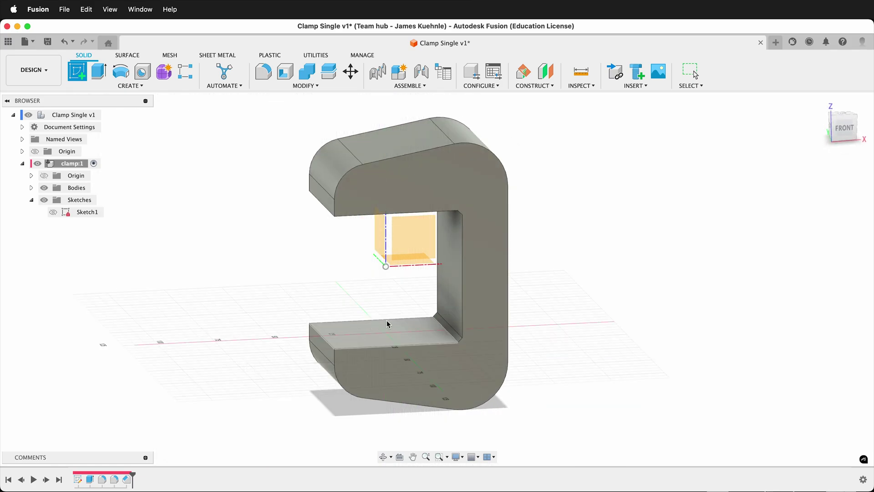
pyautogui.click(390, 191)
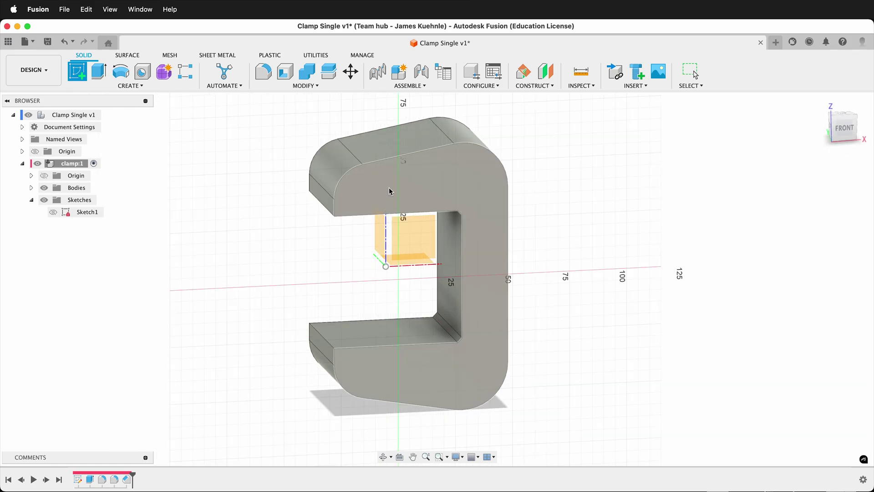
pyautogui.click(381, 339)
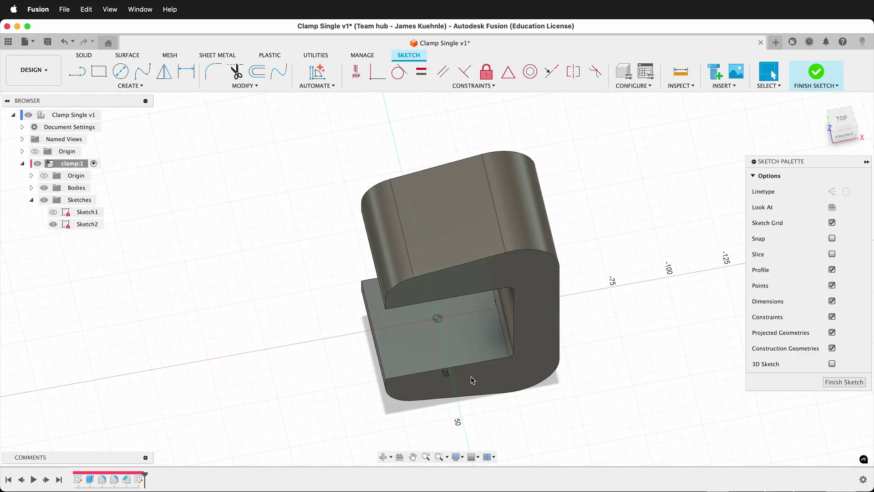
# Draw a 15 mm diameter circle centred on the origin on the lower jaw's inner face
pyautogui.press('c')
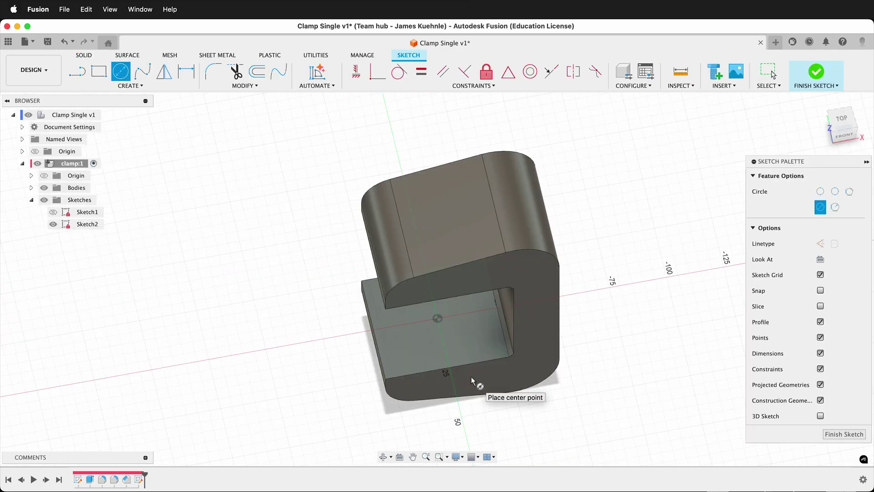
pyautogui.click(438, 317)
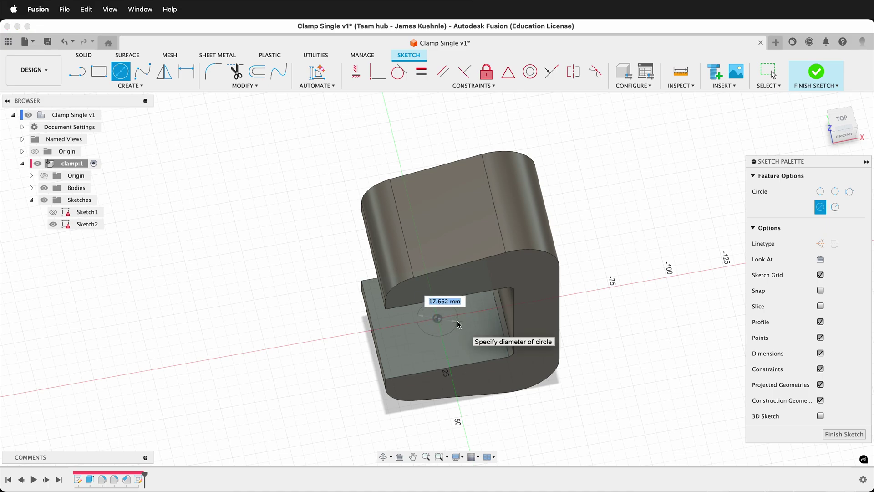
pyautogui.write('15')
pyautogui.press('Return')
pyautogui.press('Escape')
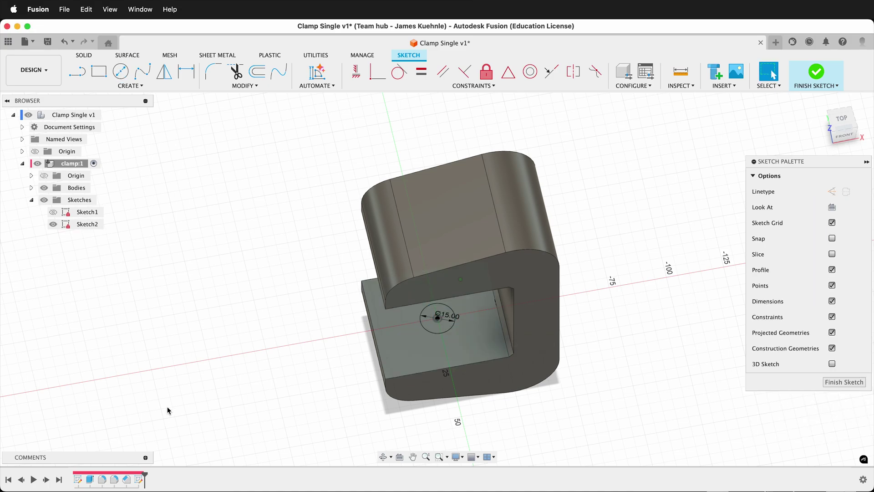
# Extrude the 15 mm circle downward as a cut with extent All to make a hole through the lower jaw
pyautogui.keyDown('shift'); pyautogui.moveTo(165, 410); pyautogui.dragTo(116, 282, button='middle'); pyautogui.keyUp('shift')
pyautogui.press('e')
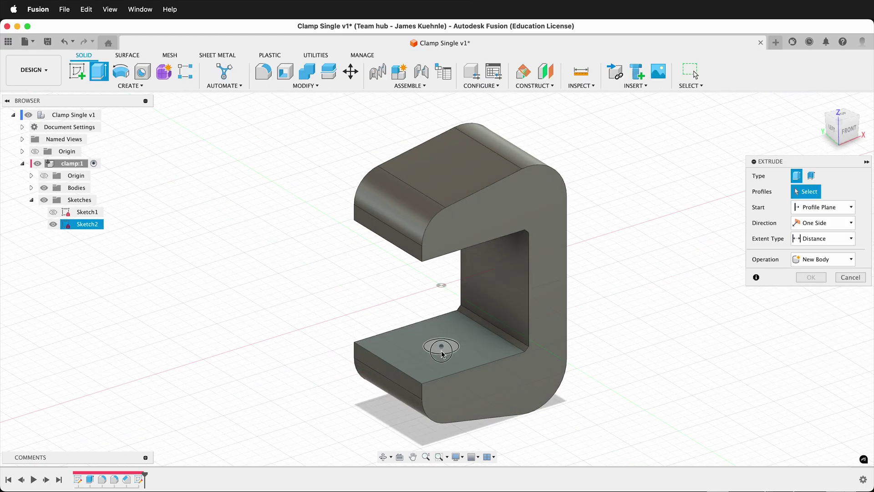
pyautogui.click(440, 344)
pyautogui.moveTo(442, 339); pyautogui.dragTo(442, 461)
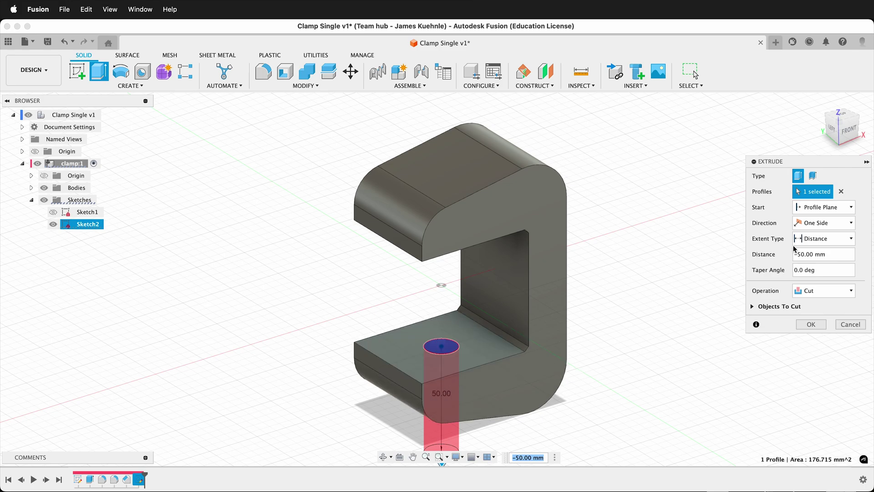
pyautogui.click(838, 239)
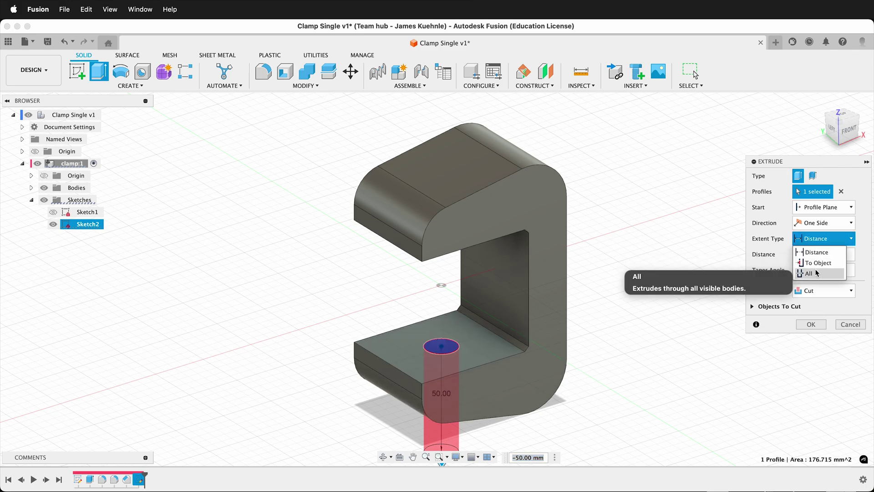
pyautogui.click(817, 274)
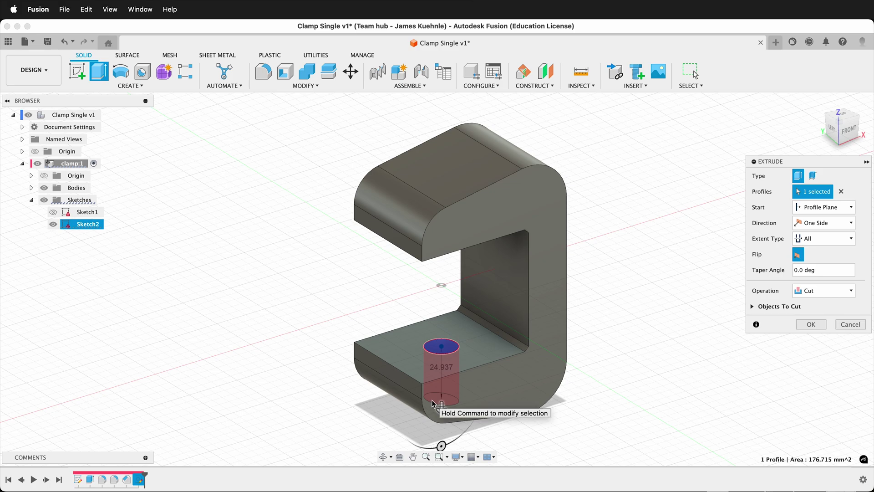
pyautogui.click(819, 325)
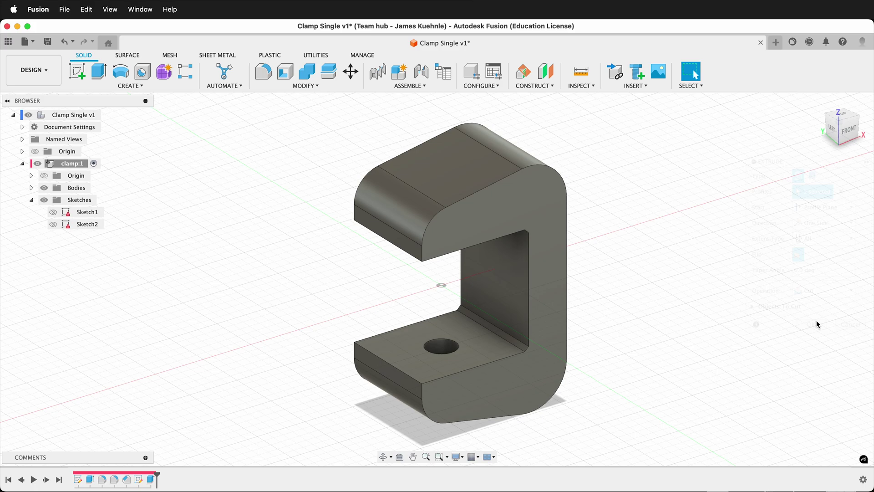
# Construct a plane at a 0 degree angle along the edge between the lower jaw's underside and the back's rounded corner
pyautogui.keyDown('shift'); pyautogui.scroll(-5, 314, 415); pyautogui.keyUp('shift')
pyautogui.keyDown('shift'); pyautogui.scroll(-8, 313, 412); pyautogui.keyUp('shift')
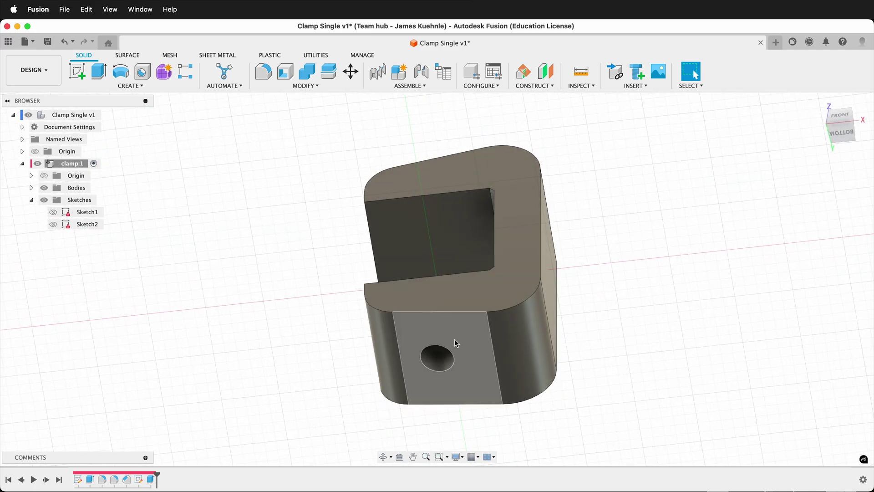
pyautogui.keyDown('shift'); pyautogui.moveTo(469, 348); pyautogui.dragTo(279, 313, button='middle'); pyautogui.keyUp('shift')
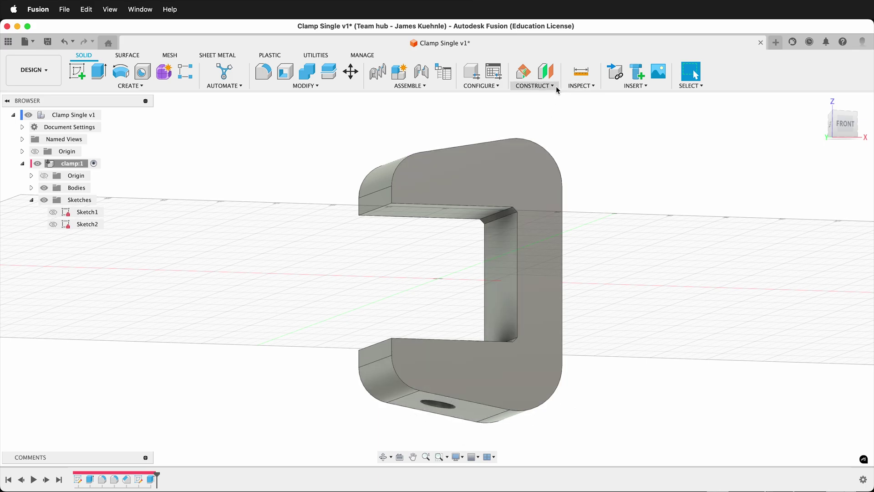
pyautogui.click(522, 74)
pyautogui.scroll(5, 496, 422)
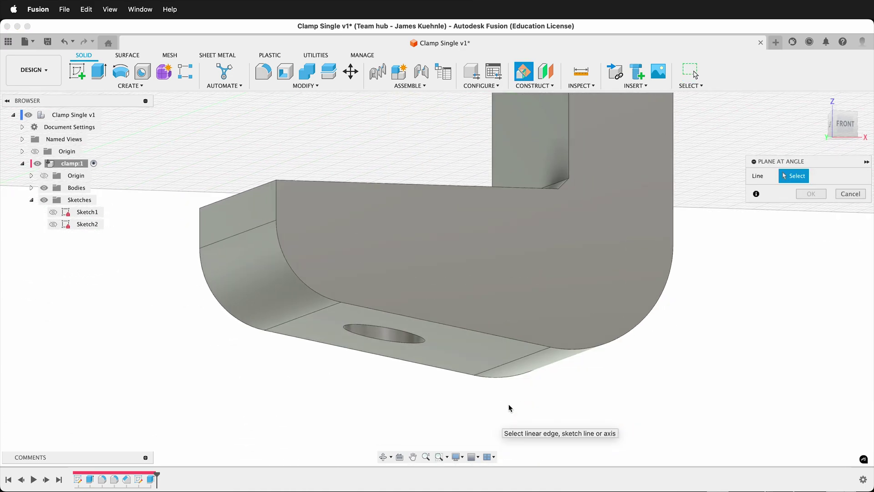
pyautogui.click(536, 356)
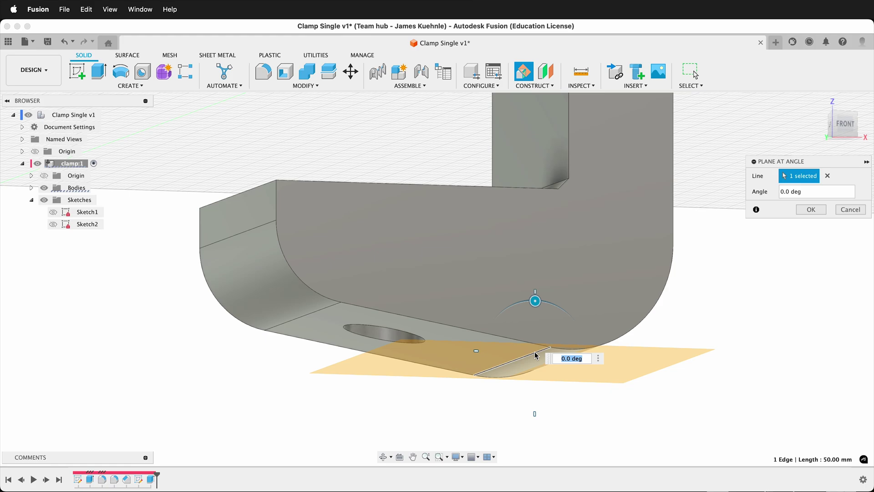
pyautogui.click(810, 210)
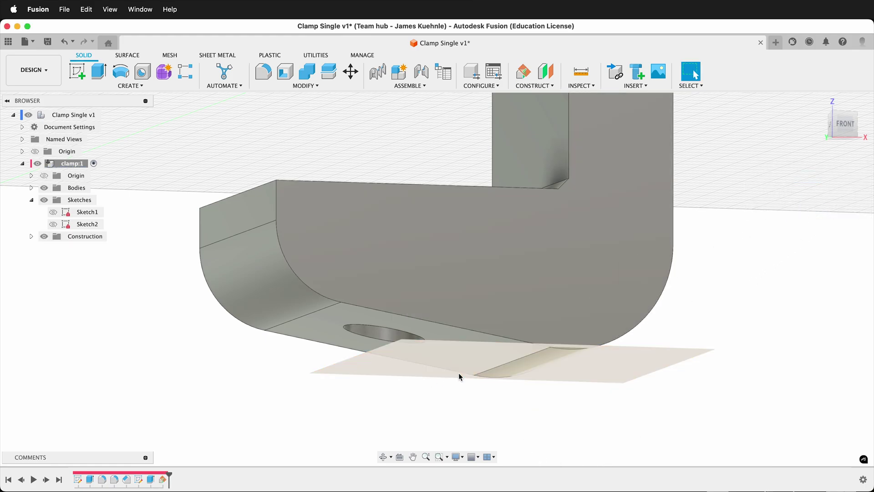
# Create a sketch on the new construction plane and draw a 25 mm diameter circle centred on the origin
pyautogui.click(83, 72)
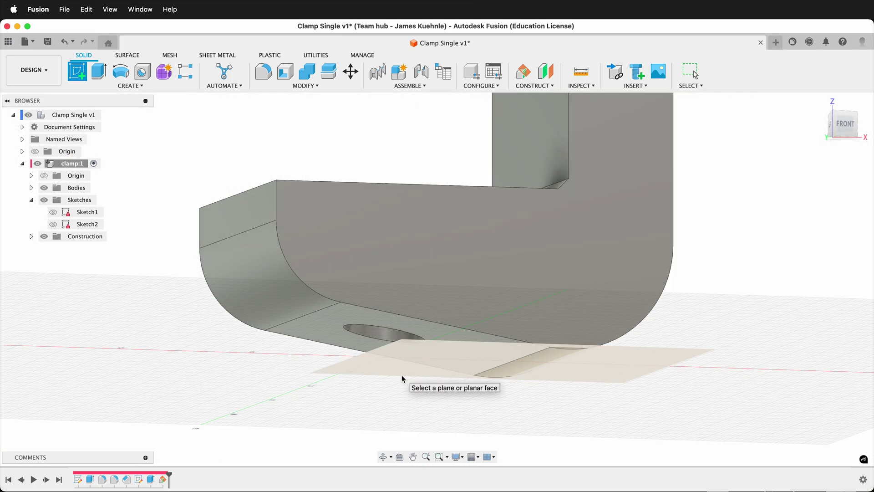
pyautogui.click(402, 375)
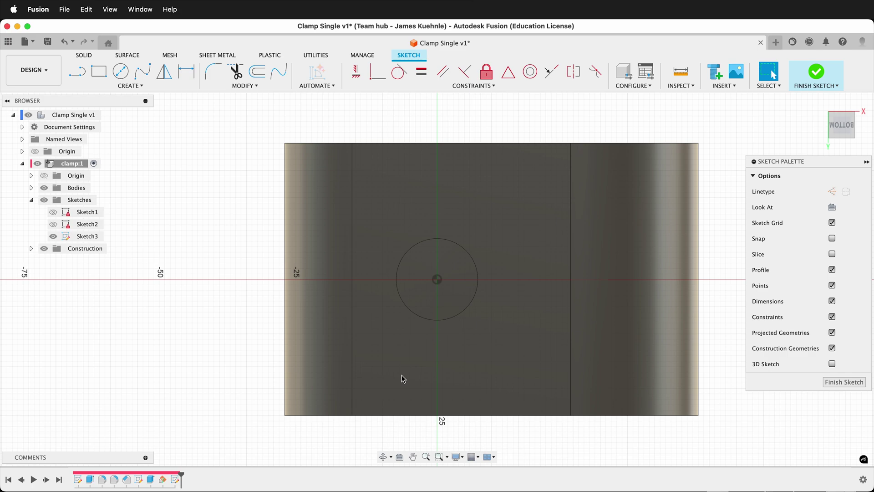
pyautogui.press('c')
pyautogui.click(437, 279)
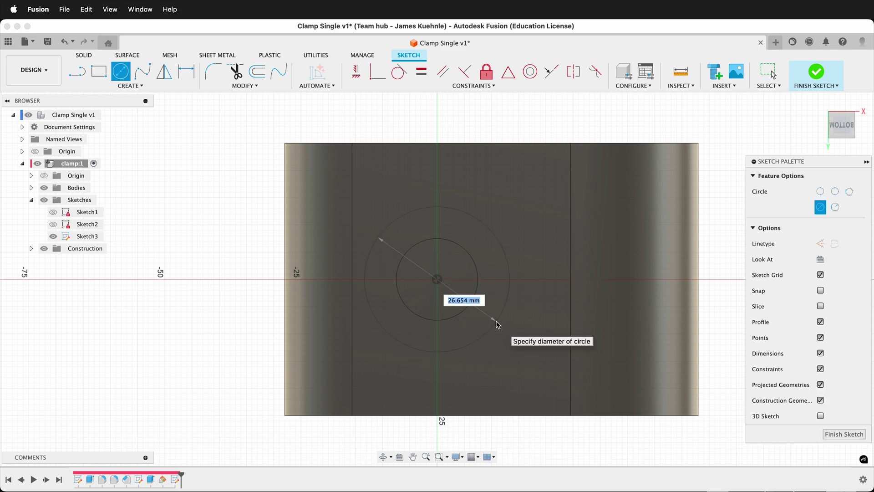
pyautogui.write('25')
pyautogui.press('Return')
pyautogui.press('Escape')
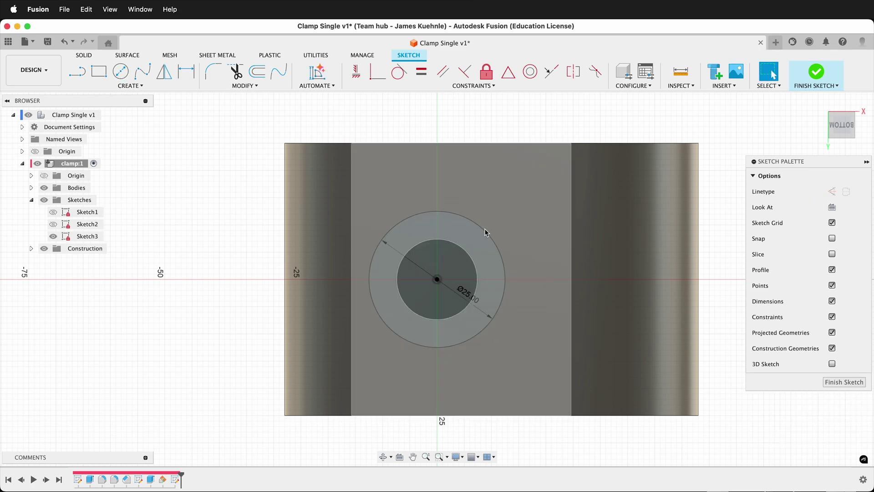
# Extrude the 25 mm circle 12 mm into the lower jaw as a cut to form a counterbore
pyautogui.keyDown('shift'); pyautogui.moveTo(486, 233); pyautogui.dragTo(450, 409, button='middle'); pyautogui.keyUp('shift')
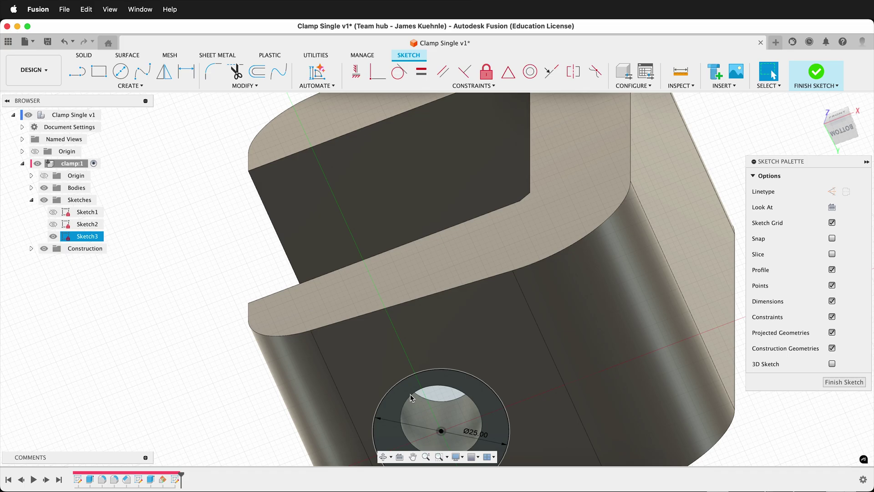
pyautogui.scroll(-4, 412, 398)
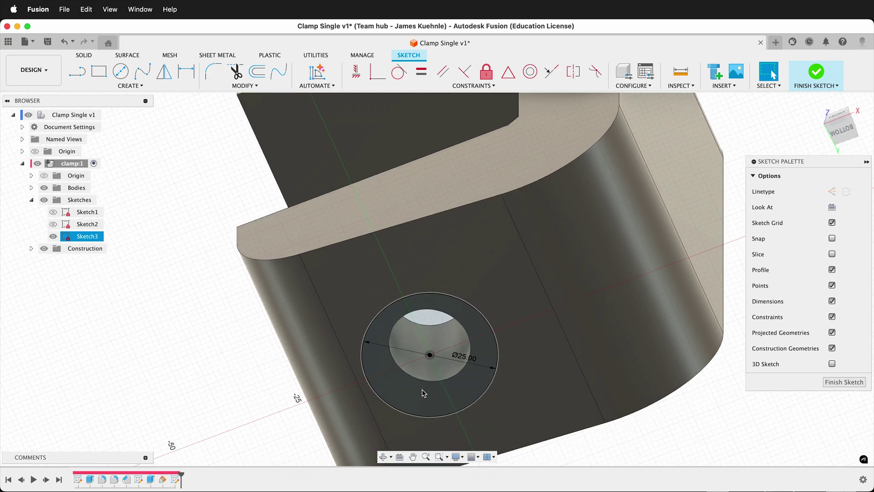
pyautogui.press('e')
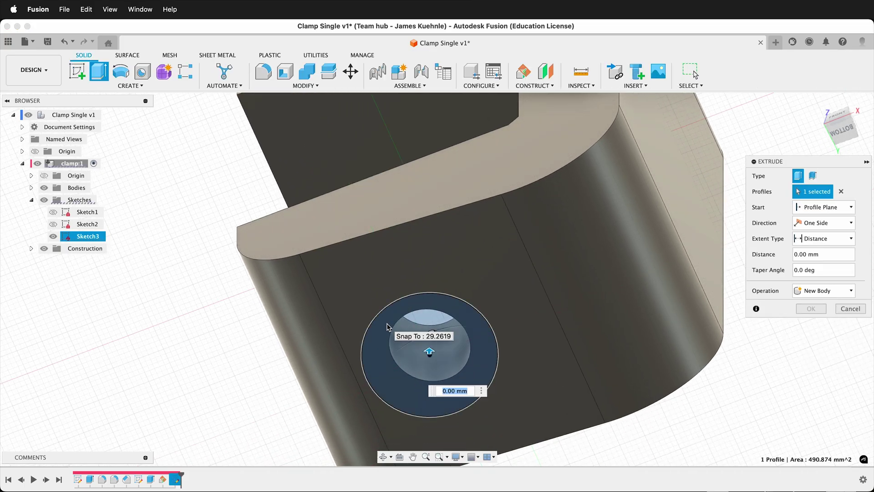
pyautogui.write('12')
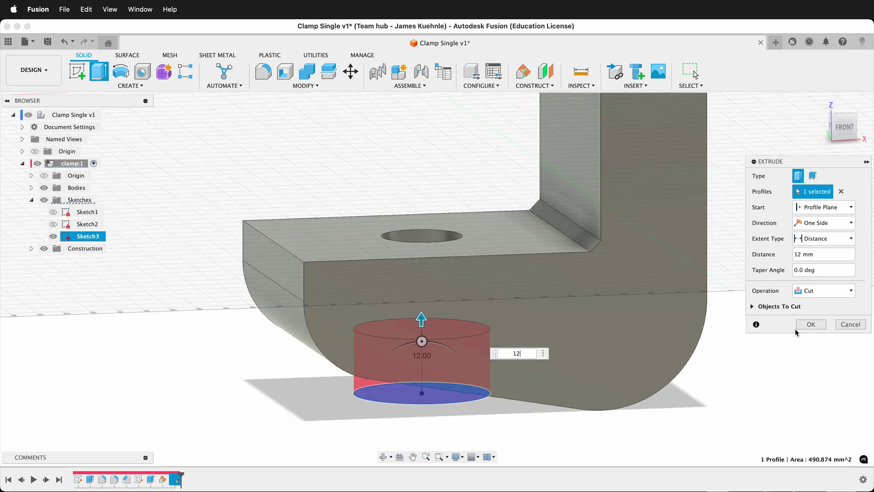
pyautogui.click(811, 325)
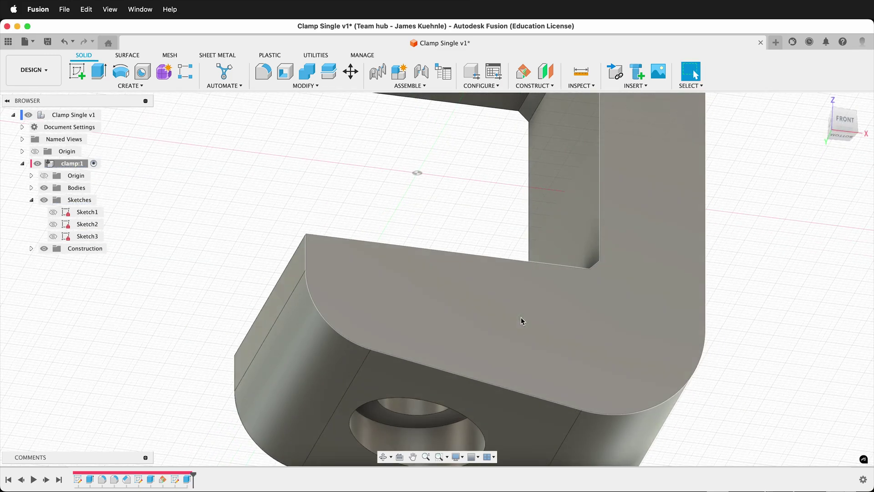
# Add a full-length, right-hand ISO Metric M15x1.5 thread of class 6H to the 15 mm hole's inner face
pyautogui.scroll(5, 391, 358)
pyautogui.keyDown('shift'); pyautogui.moveTo(390, 359); pyautogui.dragTo(417, 327, button='middle'); pyautogui.keyUp('shift')
pyautogui.click(417, 327)
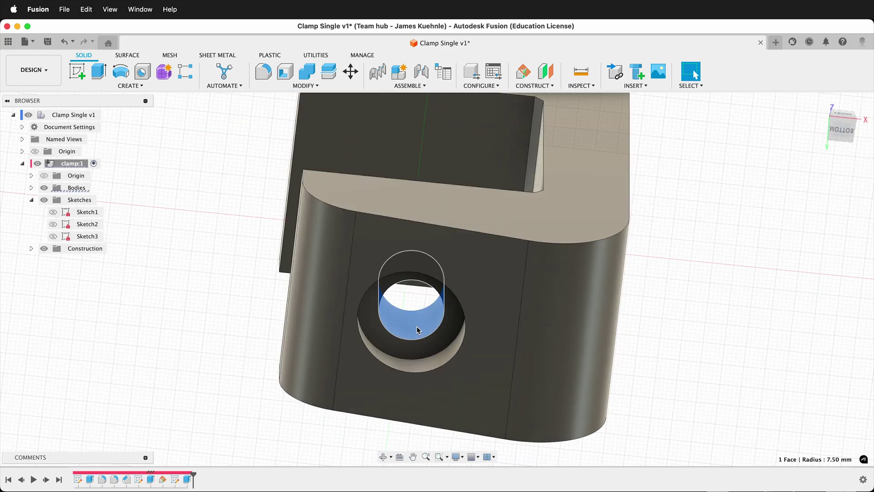
pyautogui.click(150, 86)
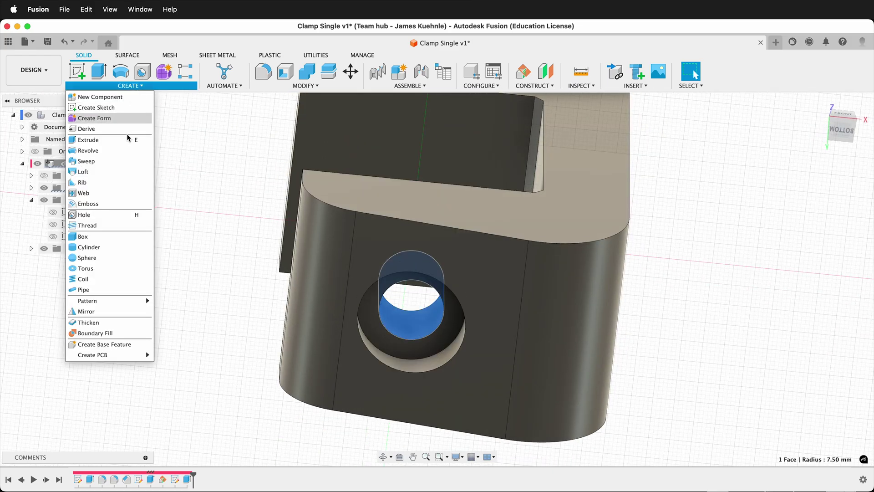
pyautogui.click(88, 225)
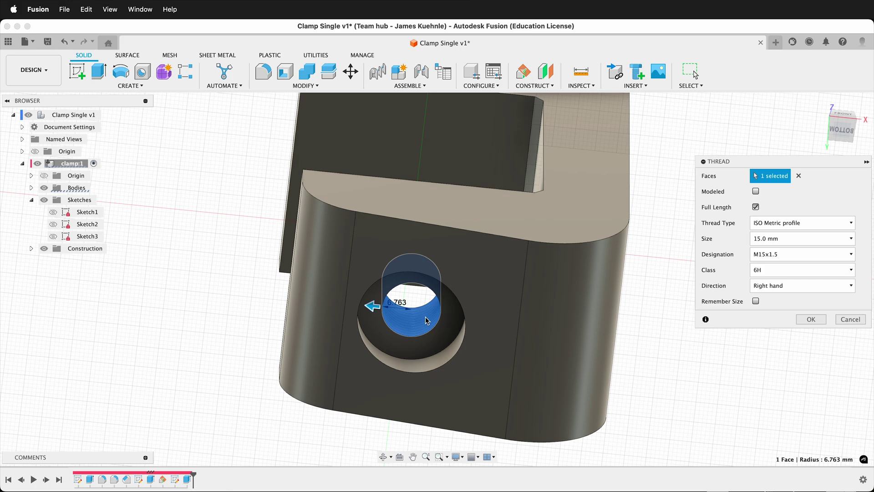
pyautogui.click(811, 320)
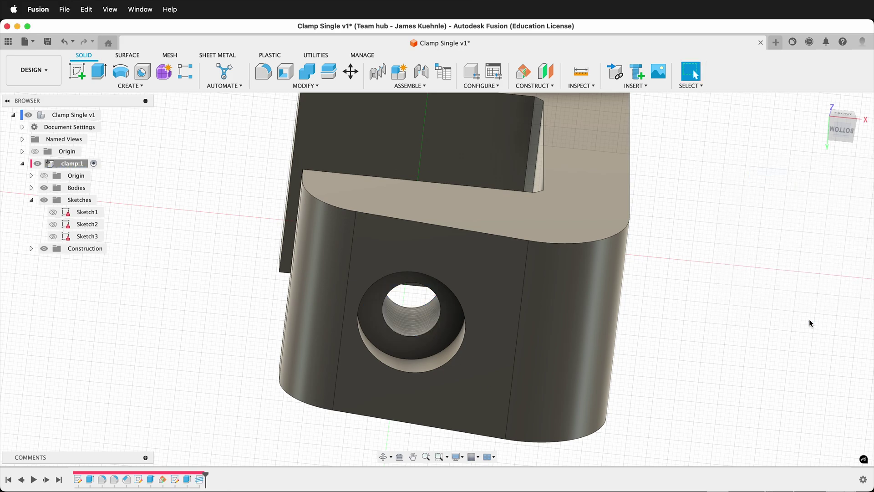
# Chamfer both end edges of the threaded hole with an equal distance of 1 mm
pyautogui.click(304, 86)
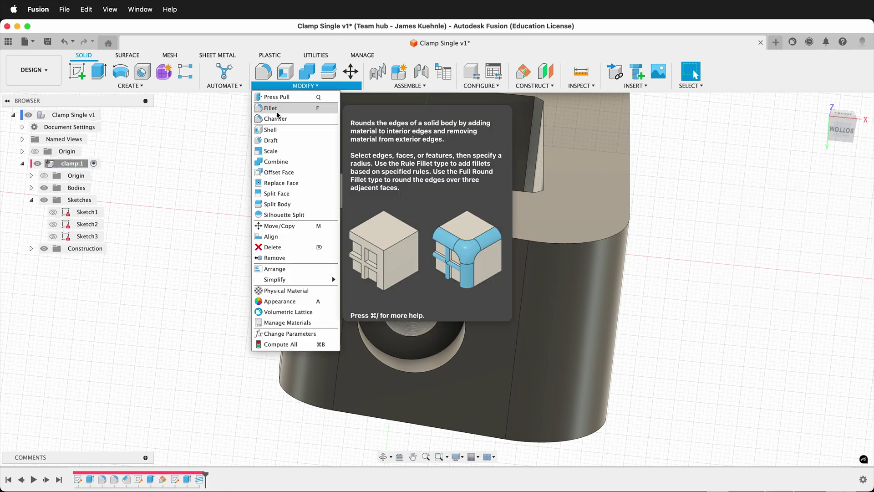
pyautogui.click(275, 118)
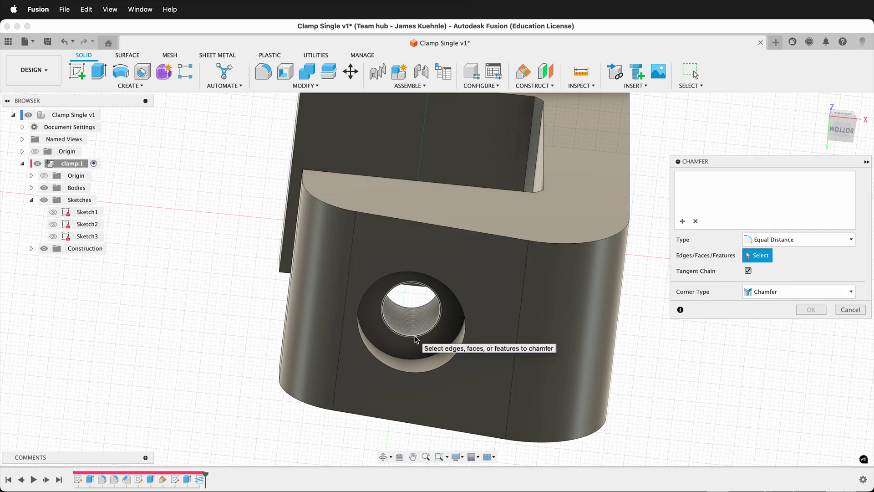
pyautogui.click(415, 337)
pyautogui.keyDown('shift'); pyautogui.scroll(10, 428, 321); pyautogui.keyUp('shift')
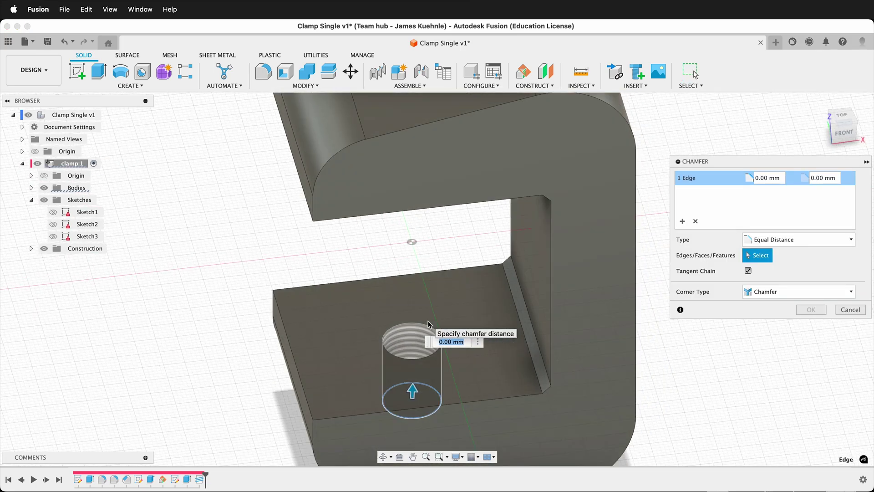
pyautogui.click(416, 328)
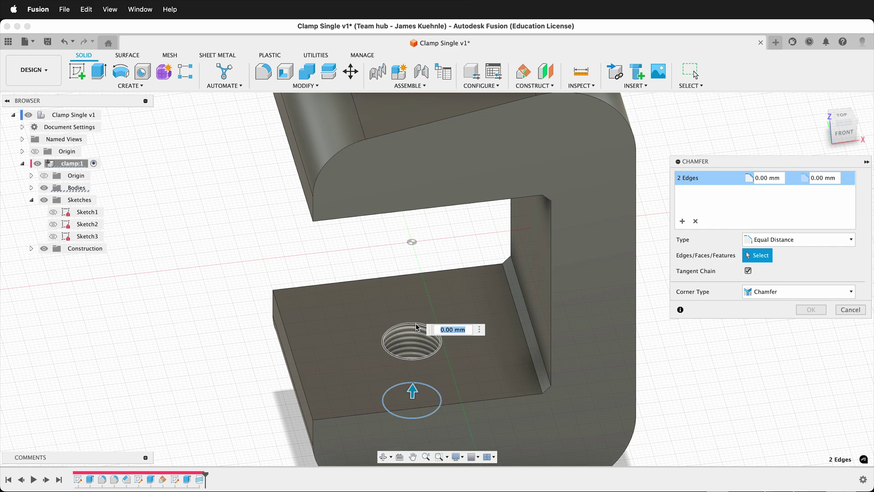
pyautogui.write('1')
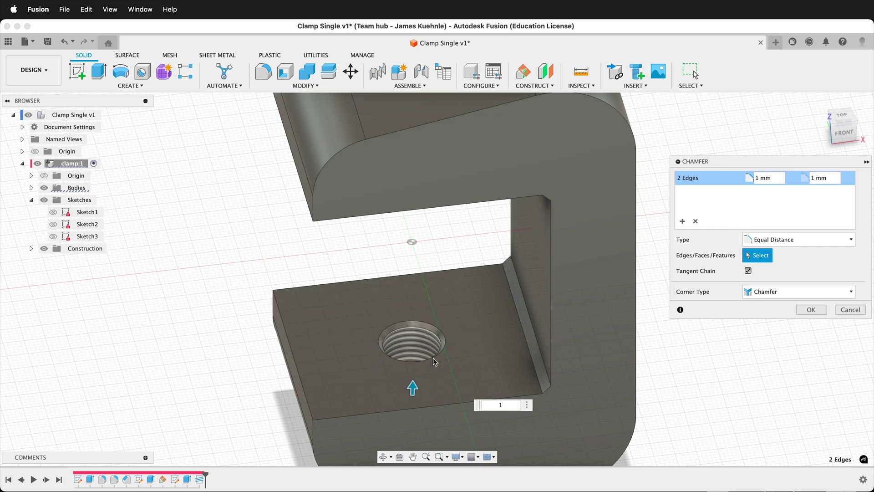
pyautogui.click(811, 309)
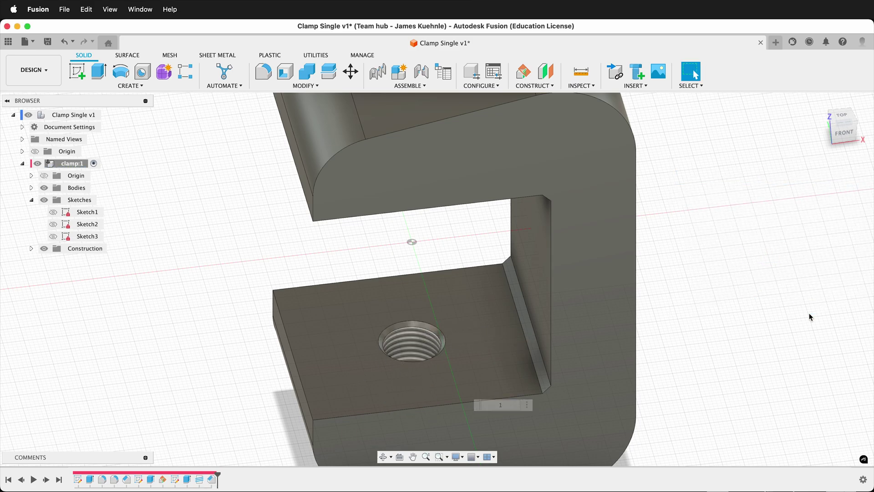
# Edit the hole's thread feature so that the thread is modeled
pyautogui.rightClick(202, 481)
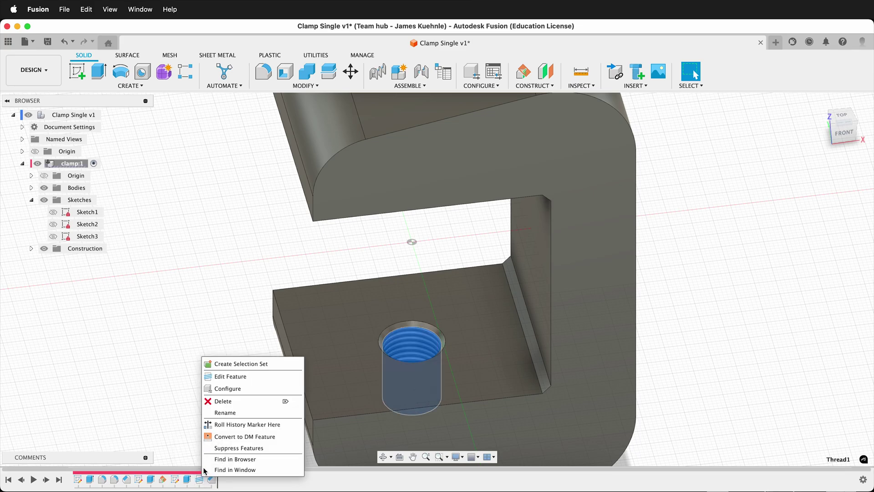
pyautogui.click(230, 376)
pyautogui.click(756, 192)
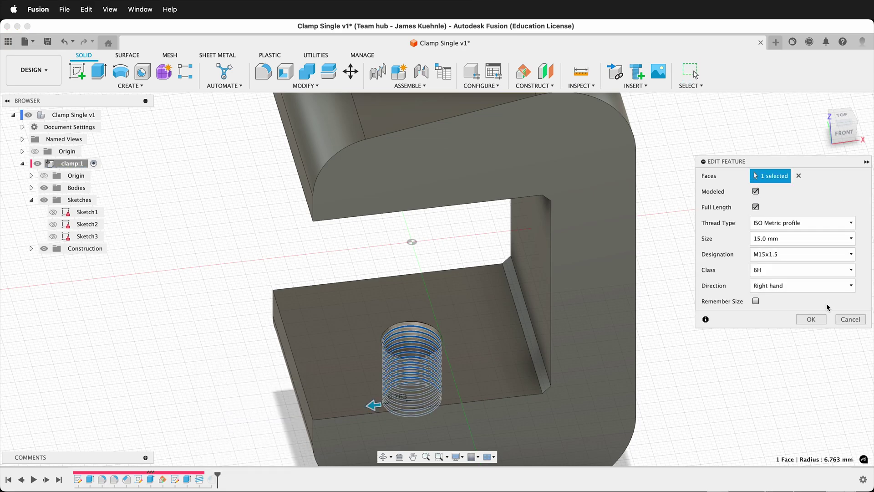
pyautogui.click(811, 319)
pyautogui.scroll(5, 389, 340)
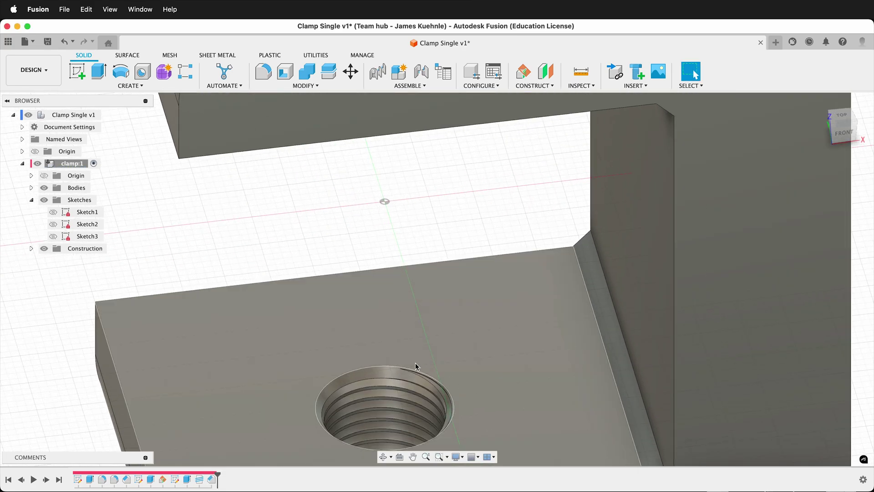
# Chamfer all edges of the clamp frame's front C-shaped face with an equal distance of 0.5 mm
pyautogui.scroll(-8, 416, 365)
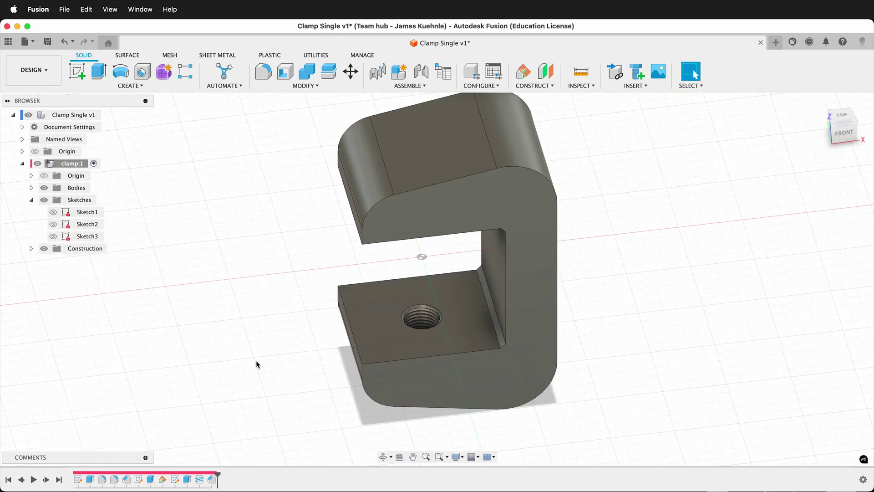
pyautogui.keyDown('shift'); pyautogui.hscroll(-10, 258, 359); pyautogui.keyUp('shift')
pyautogui.keyDown('shift'); pyautogui.hscroll(10, 257, 359); pyautogui.keyUp('shift')
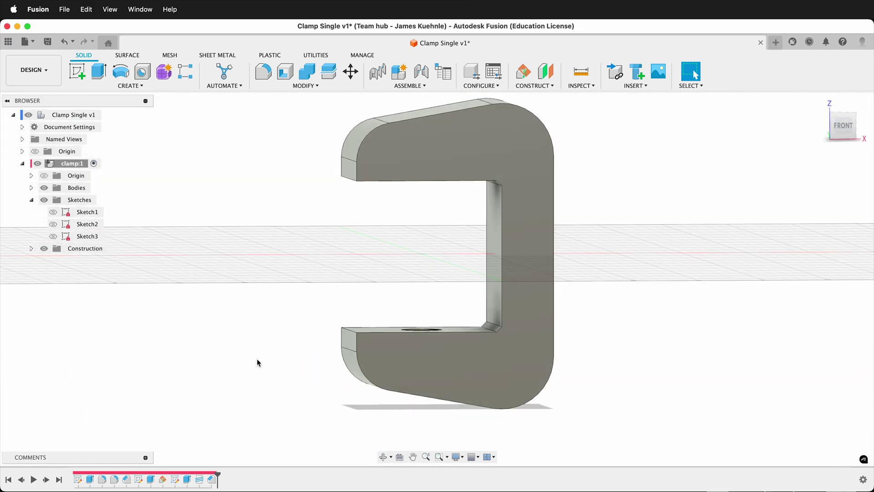
pyautogui.keyDown('shift'); pyautogui.hscroll(-10, 257, 358); pyautogui.keyUp('shift')
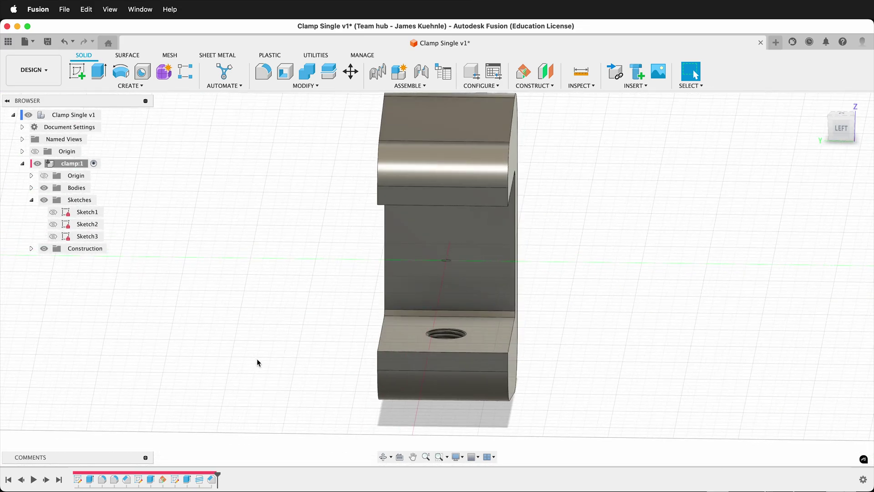
pyautogui.keyDown('shift'); pyautogui.hscroll(-5, 257, 359); pyautogui.keyUp('shift')
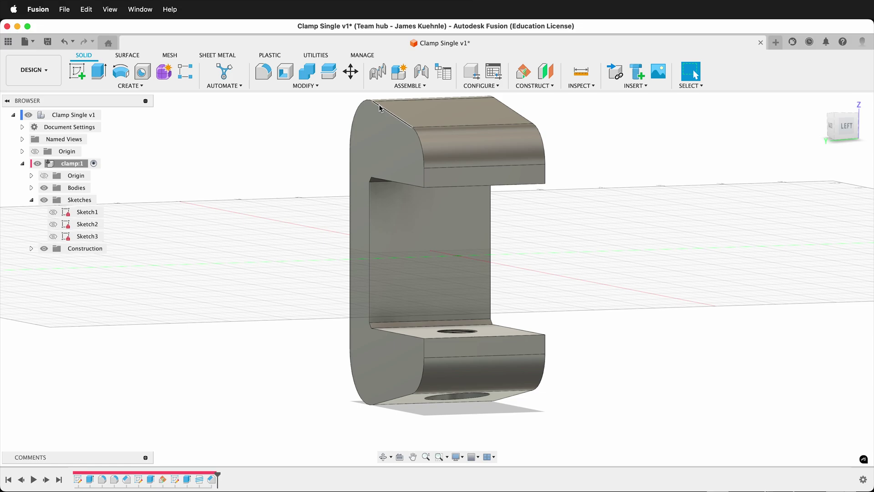
pyautogui.click(306, 86)
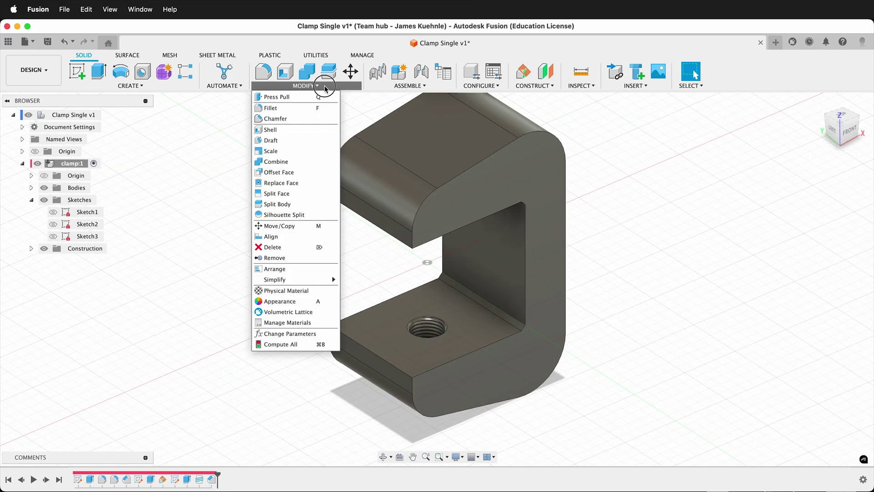
pyautogui.click(300, 118)
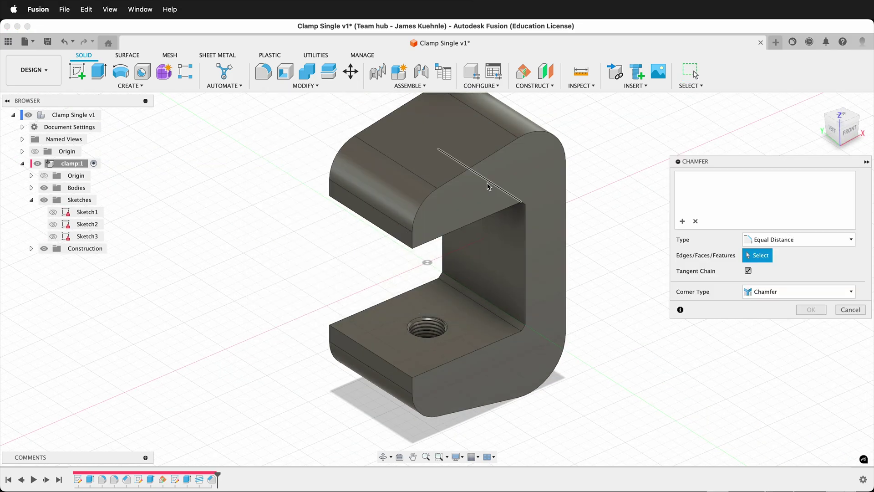
pyautogui.click(480, 202)
pyautogui.write('.5')
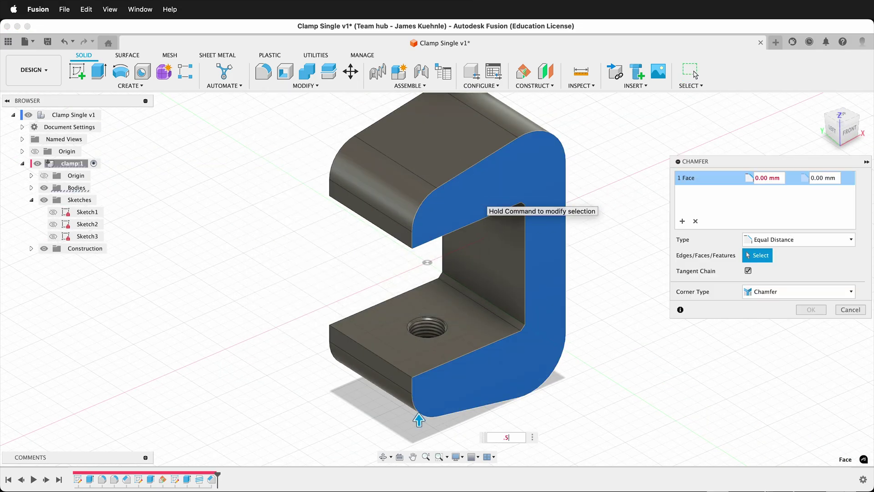
pyautogui.click(811, 310)
# Edit the 0.5 mm face chamfer to include the opposite C-shaped side face of the clamp
pyautogui.keyDown('shift'); pyautogui.hscroll(-10, 549, 371); pyautogui.keyUp('shift')
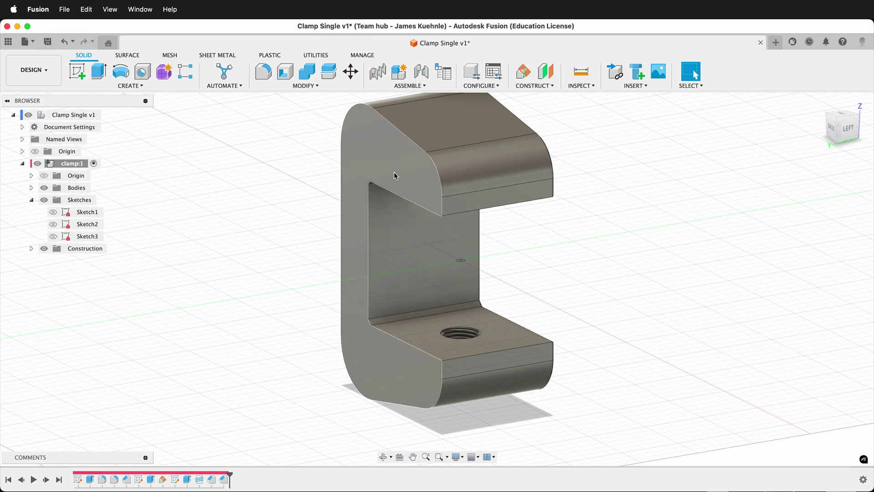
pyautogui.rightClick(223, 479)
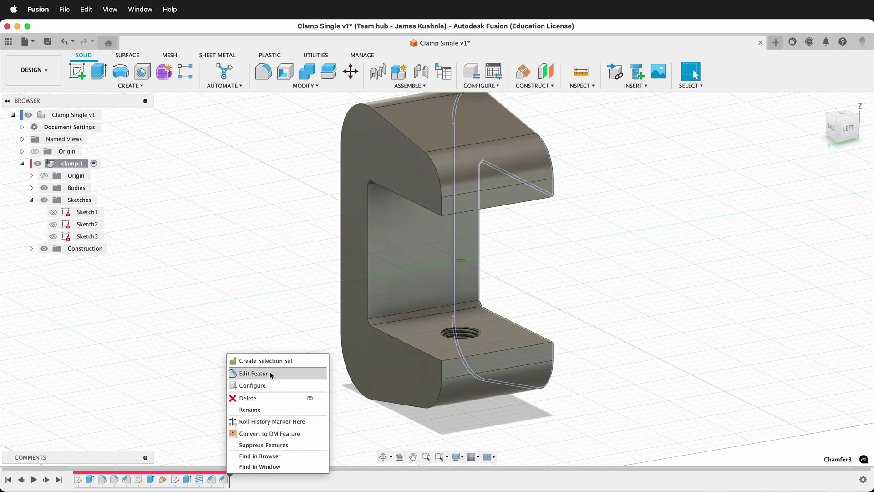
pyautogui.click(257, 373)
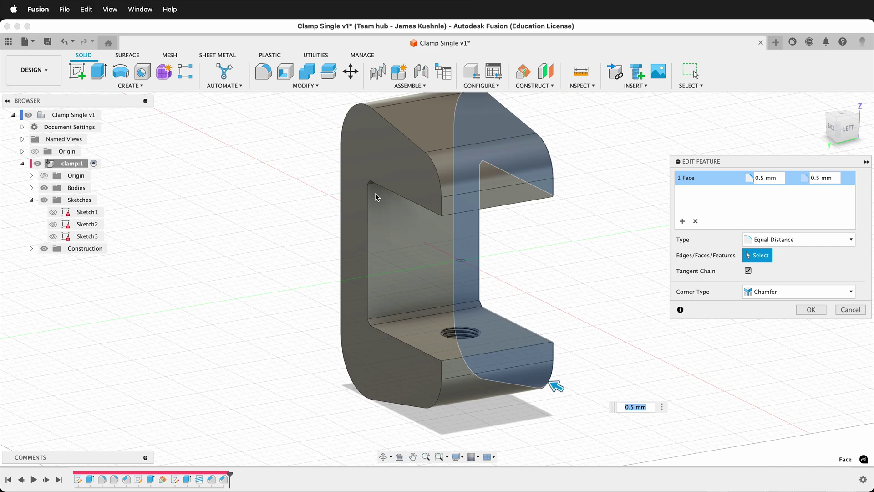
pyautogui.click(378, 146)
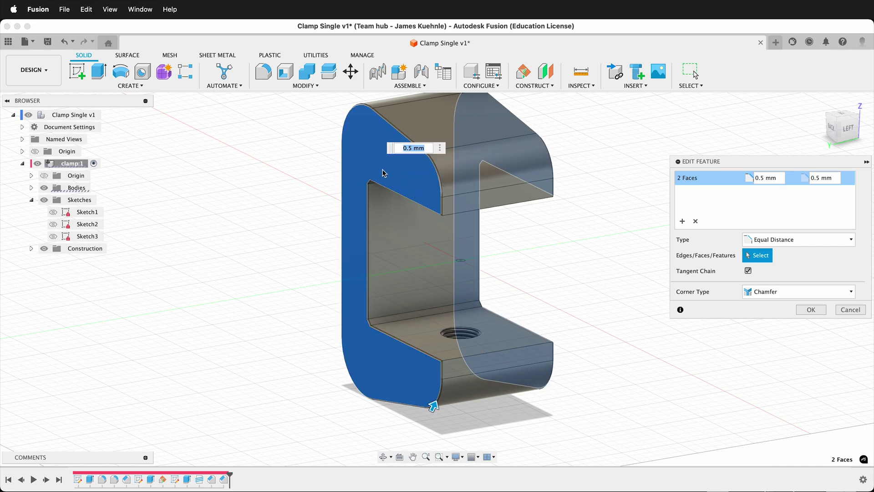
pyautogui.click(812, 310)
# Extend the 0.5 mm face chamfer to the inner front edges of both jaws and the counterbore's rim
pyautogui.keyDown('shift'); pyautogui.hscroll(10, 755, 292); pyautogui.keyUp('shift')
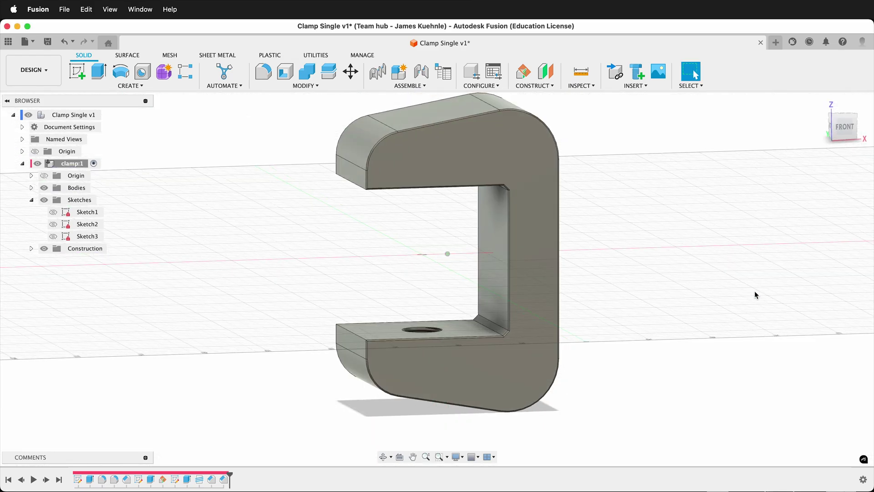
pyautogui.keyDown('shift'); pyautogui.scroll(-10, 755, 291); pyautogui.keyUp('shift')
pyautogui.keyDown('shift'); pyautogui.scroll(10, 755, 291); pyautogui.keyUp('shift')
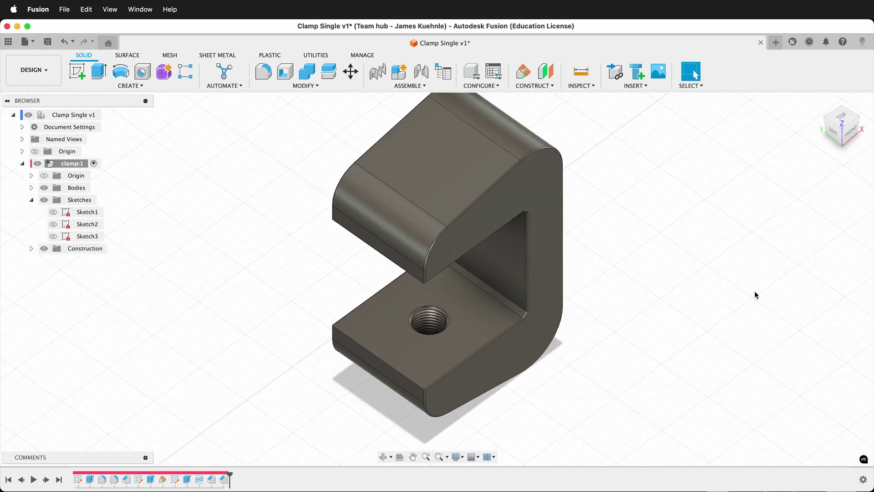
pyautogui.keyDown('shift'); pyautogui.scroll(-10, 755, 291); pyautogui.keyUp('shift')
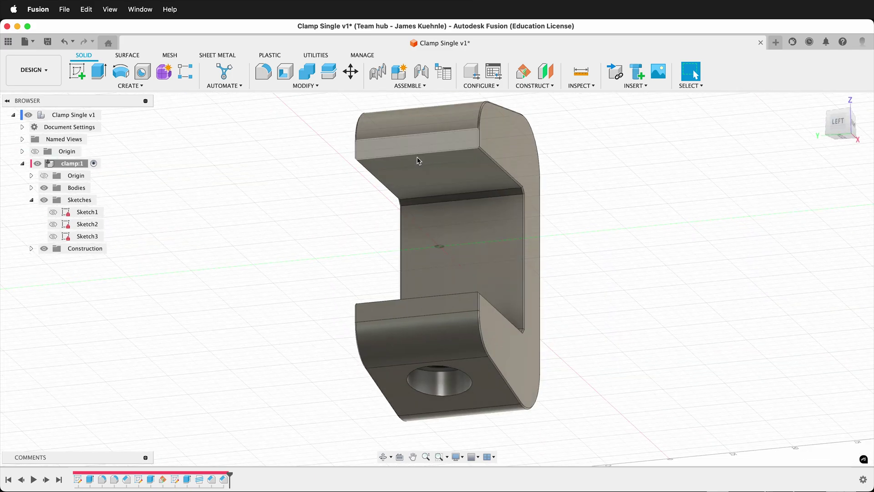
pyautogui.rightClick(223, 482)
pyautogui.click(233, 380)
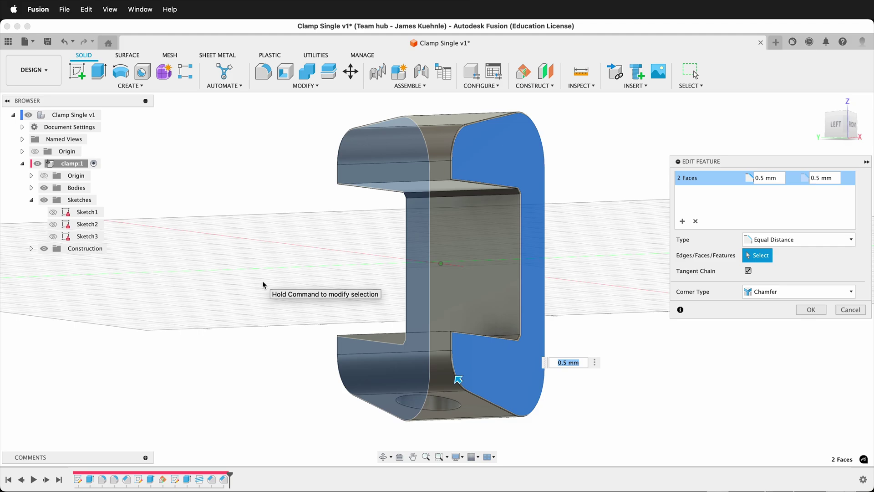
pyautogui.keyDown('shift'); pyautogui.scroll(10, 262, 282); pyautogui.keyUp('shift')
pyautogui.click(382, 376)
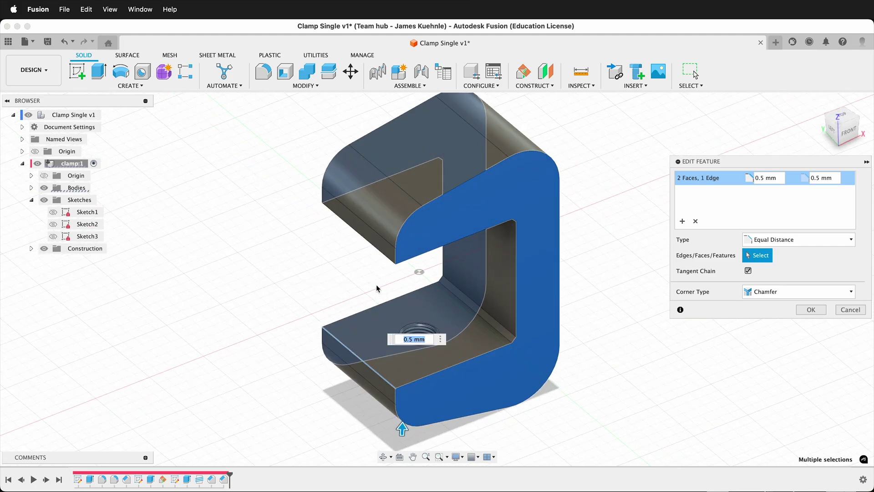
pyautogui.click(379, 250)
pyautogui.keyDown('shift'); pyautogui.scroll(-10, 287, 319); pyautogui.keyUp('shift')
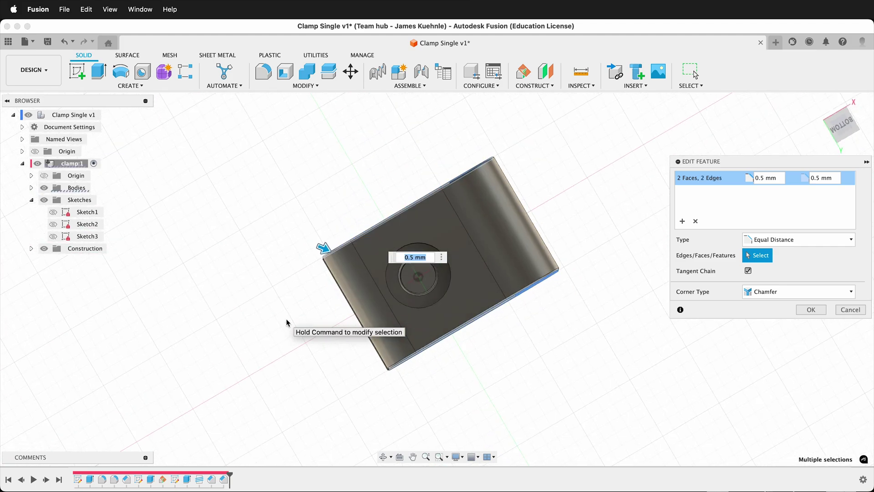
pyautogui.keyDown('shift'); pyautogui.scroll(10, 287, 320); pyautogui.keyUp('shift')
pyautogui.scroll(5, 286, 321)
pyautogui.keyDown('shift'); pyautogui.scroll(-3, 286, 320); pyautogui.keyUp('shift')
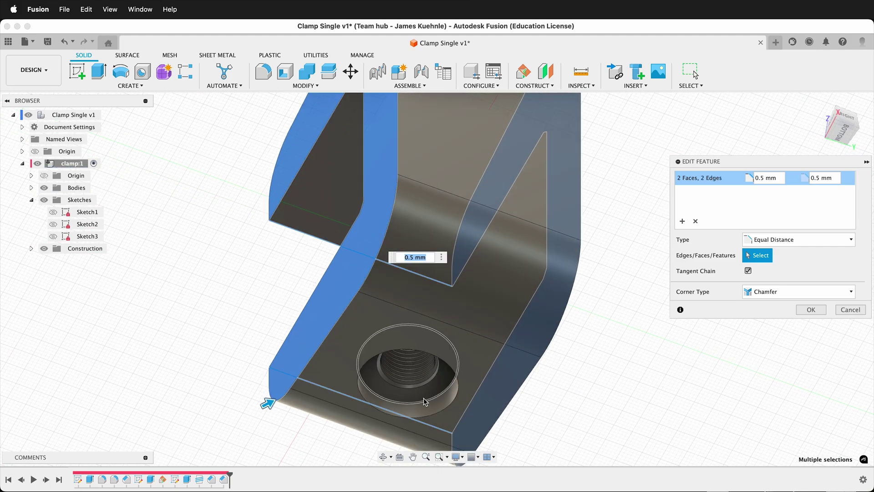
pyautogui.click(425, 401)
pyautogui.keyDown('shift'); pyautogui.scroll(-5, 283, 308); pyautogui.keyUp('shift')
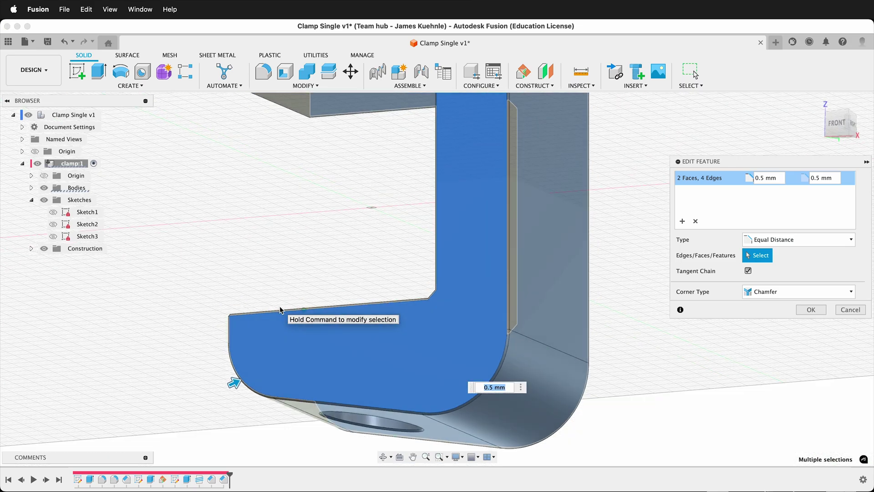
pyautogui.click(811, 310)
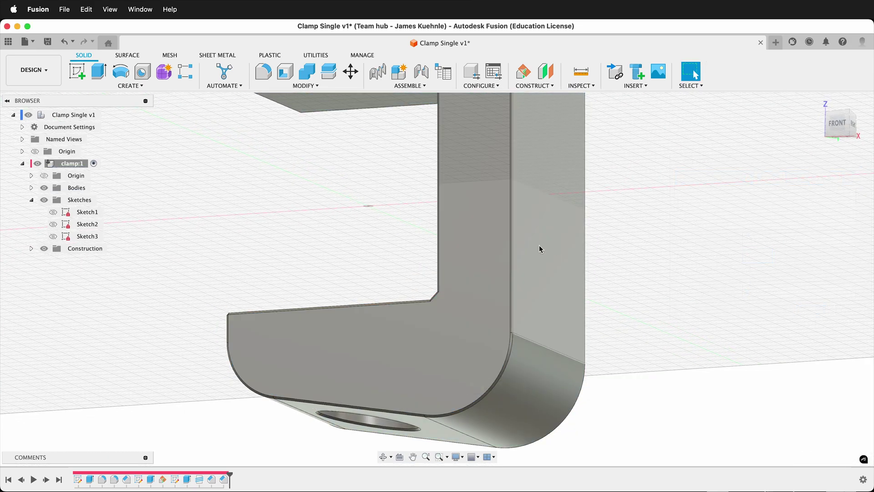
# Activate the top-level assembly and create a new internal, activated component named "clamp bolt" under it
pyautogui.scroll(-10, 539, 245)
pyautogui.keyDown('shift'); pyautogui.hscroll(-10, 522, 251); pyautogui.keyUp('shift')
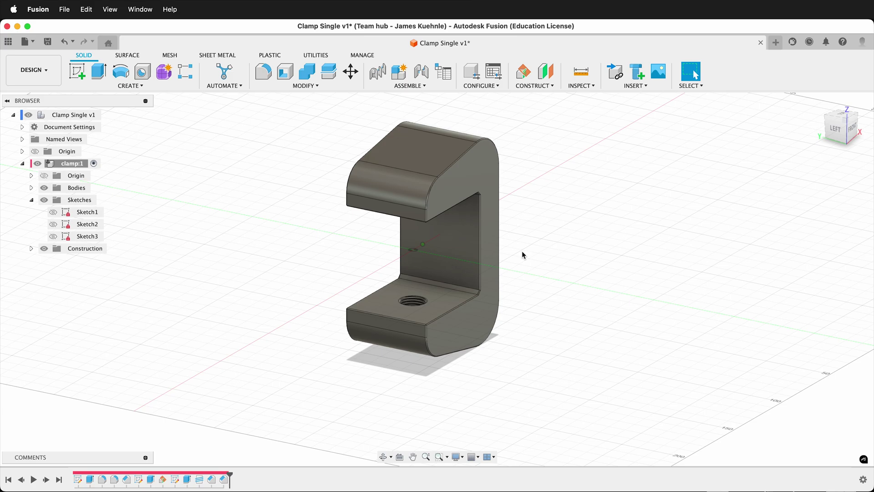
pyautogui.keyDown('shift'); pyautogui.hscroll(-10, 521, 251); pyautogui.keyUp('shift')
pyautogui.scroll(8, 522, 250)
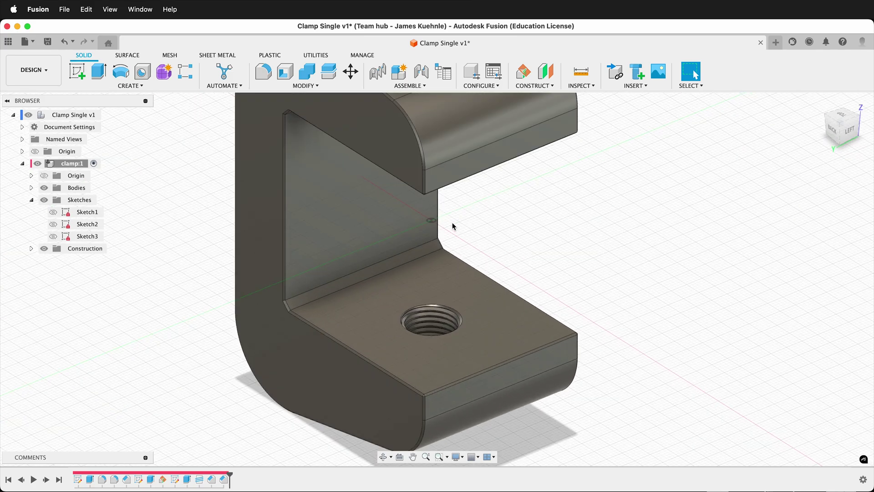
pyautogui.click(108, 115)
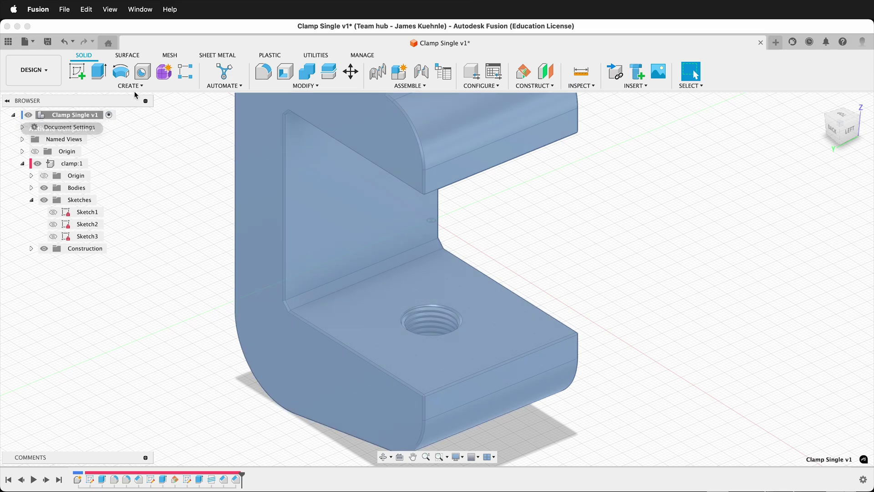
pyautogui.click(130, 86)
pyautogui.click(121, 96)
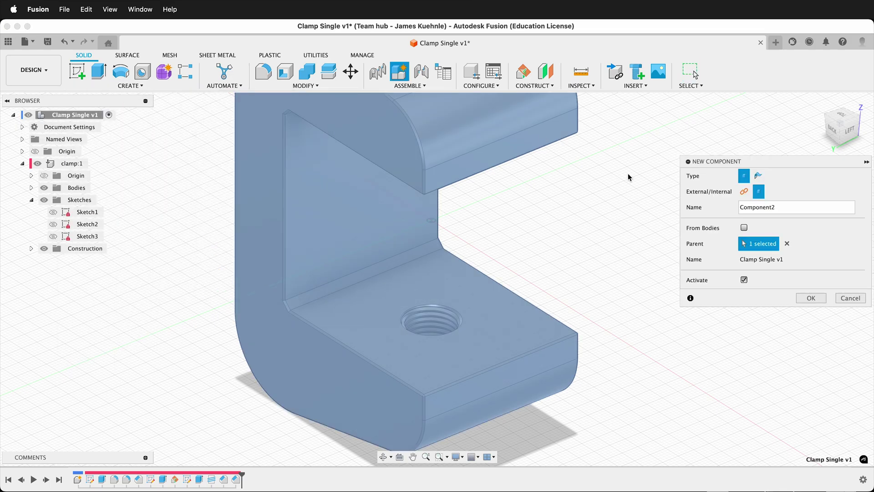
pyautogui.doubleClick(810, 205)
pyautogui.write('clamp bolt')
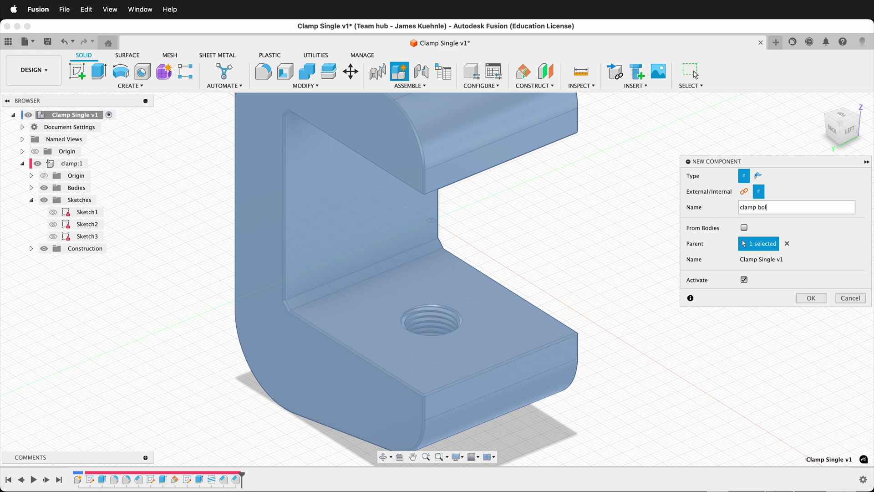
pyautogui.click(811, 298)
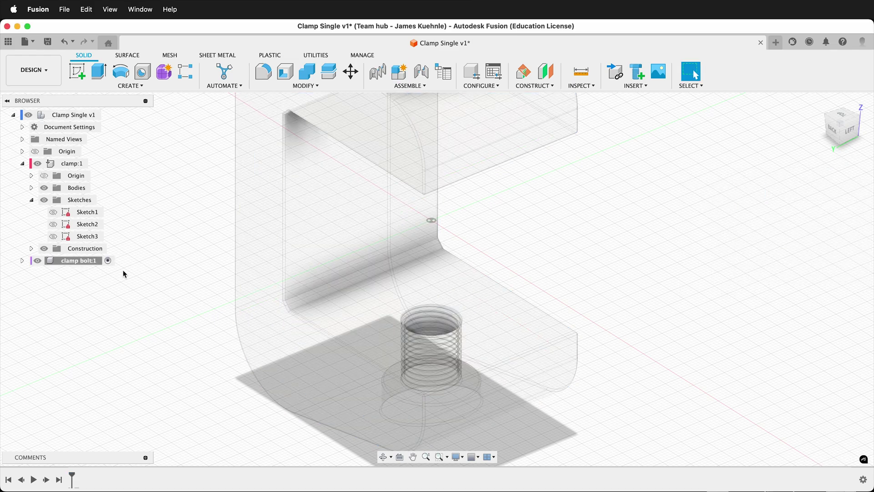
# Start a sketch on the horizontal origin plane and draw a 15 mm diameter circle centred on the origin
pyautogui.scroll(-5, 158, 336)
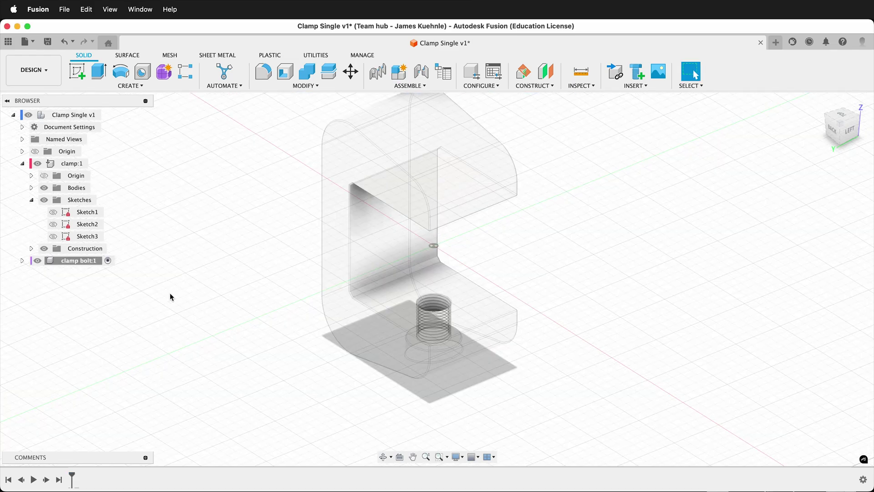
pyautogui.keyDown('shift'); pyautogui.moveTo(171, 294); pyautogui.dragTo(236, 335, button='middle'); pyautogui.keyUp('shift')
pyautogui.click(77, 72)
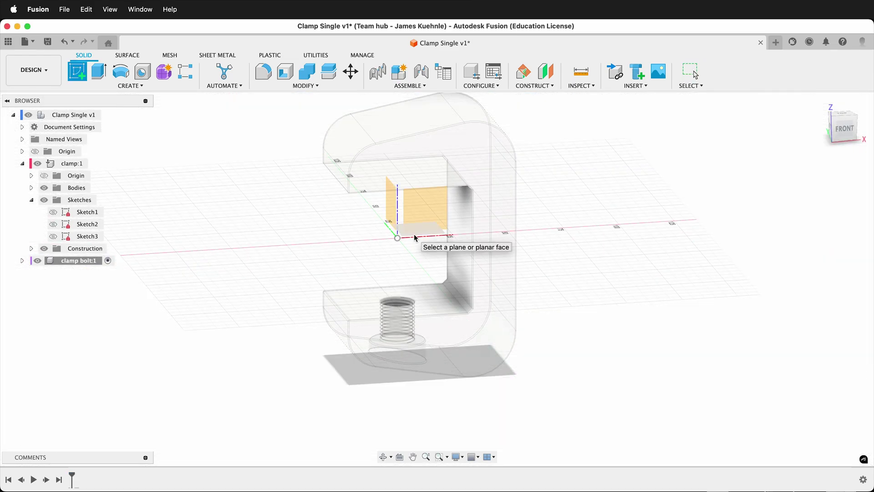
pyautogui.click(416, 238)
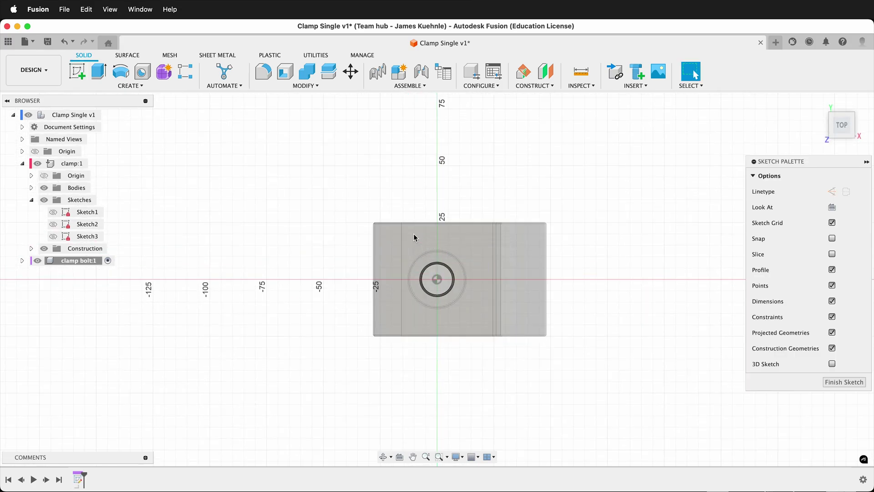
pyautogui.press('c')
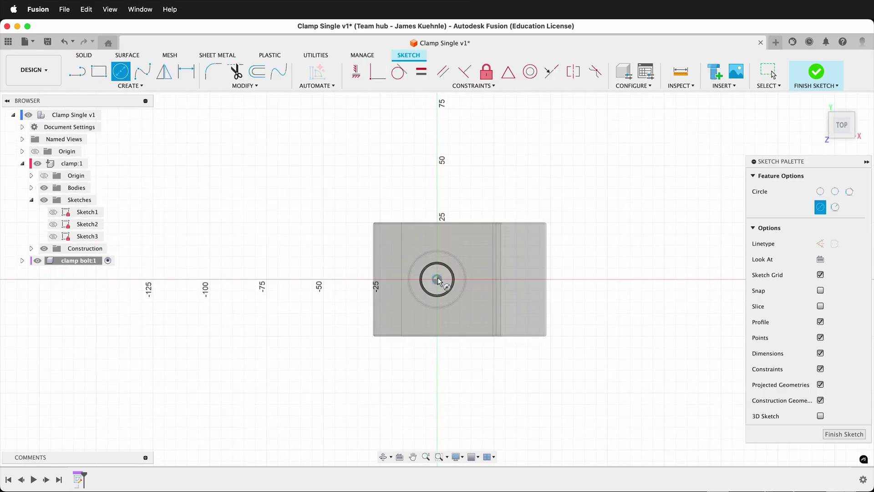
pyautogui.click(437, 280)
pyautogui.scroll(5, 453, 296)
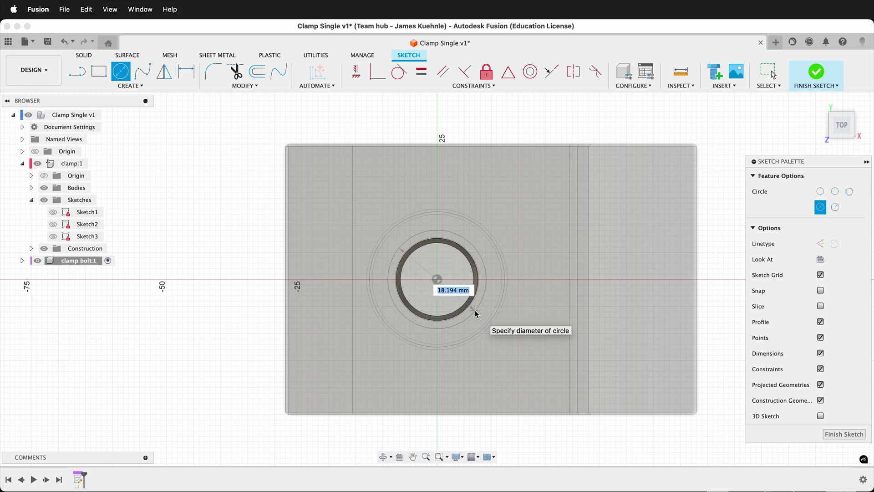
pyautogui.write('15')
pyautogui.press('Return')
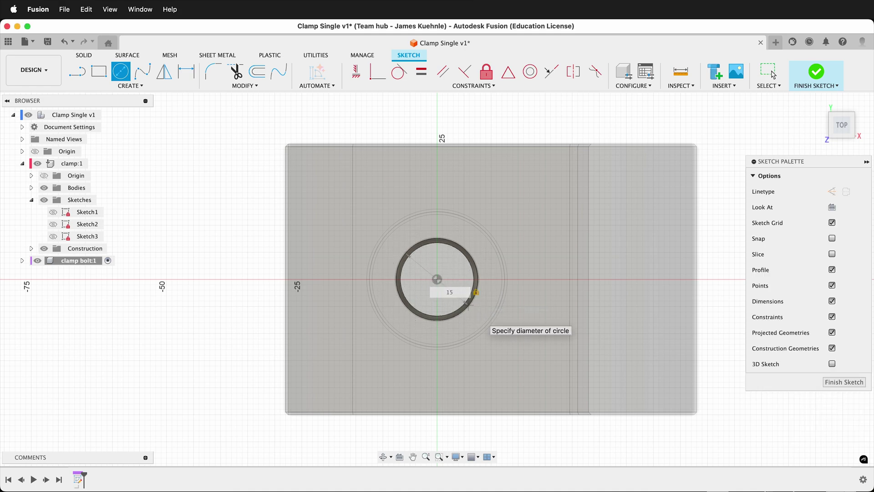
# Extrude the 15 mm circle 70 mm downward through the clamp's threaded hole as a new body
pyautogui.press('e')
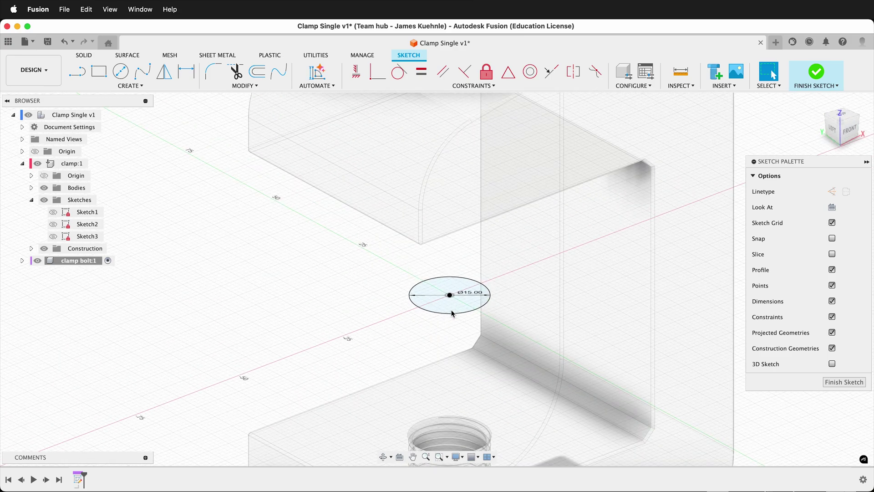
pyautogui.scroll(-5, 440, 286)
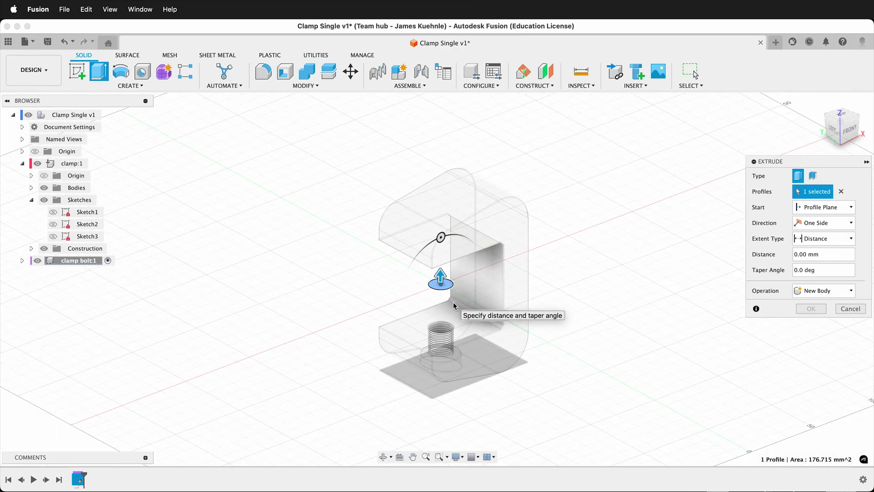
pyautogui.moveTo(439, 285); pyautogui.dragTo(447, 399)
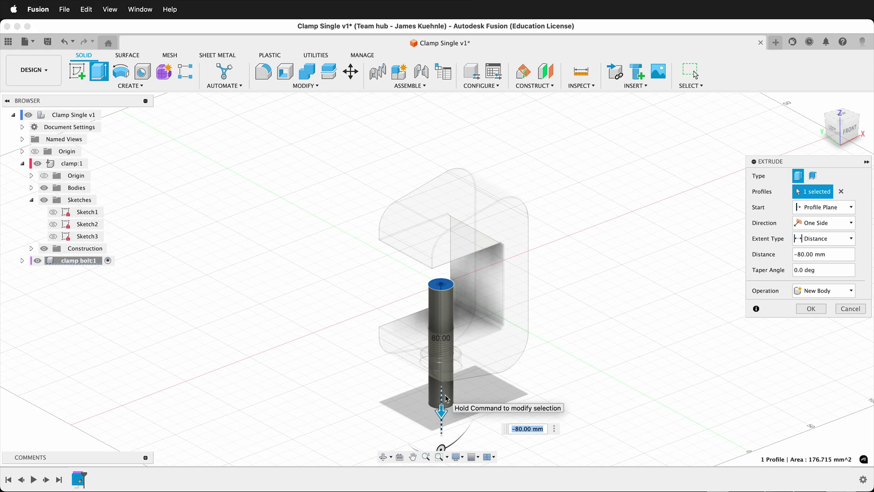
pyautogui.scroll(-3, 444, 396)
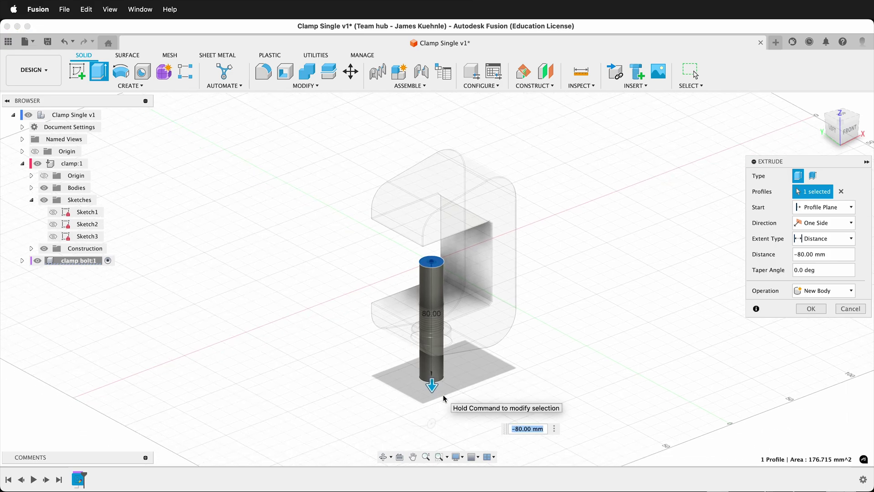
pyautogui.keyDown('shift'); pyautogui.scroll(-5, 444, 396); pyautogui.keyUp('shift')
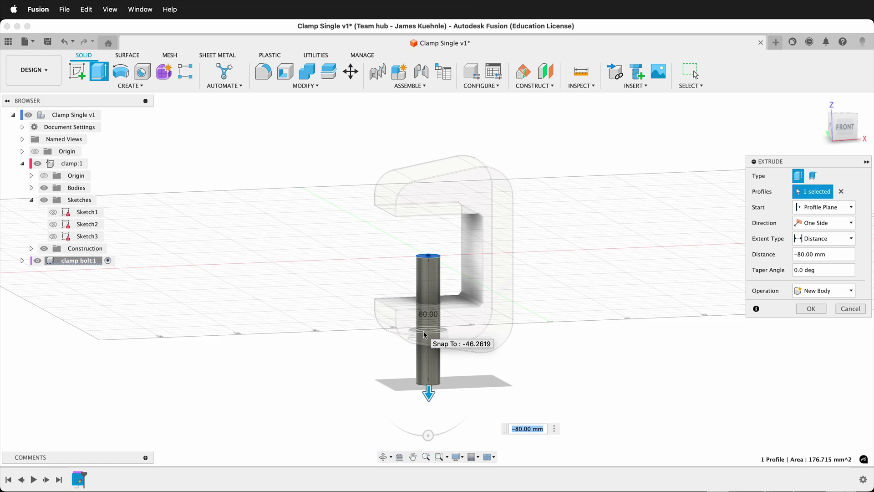
pyautogui.write('-70')
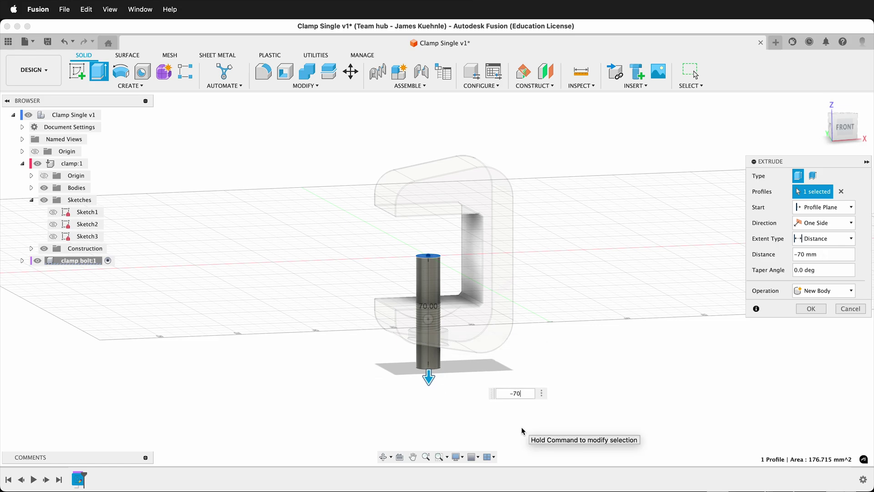
pyautogui.click(811, 309)
# Sketch a 24 mm diameter circle centred on the origin on the bolt shaft's lower end face
pyautogui.keyDown('shift'); pyautogui.scroll(-10, 422, 375); pyautogui.keyUp('shift')
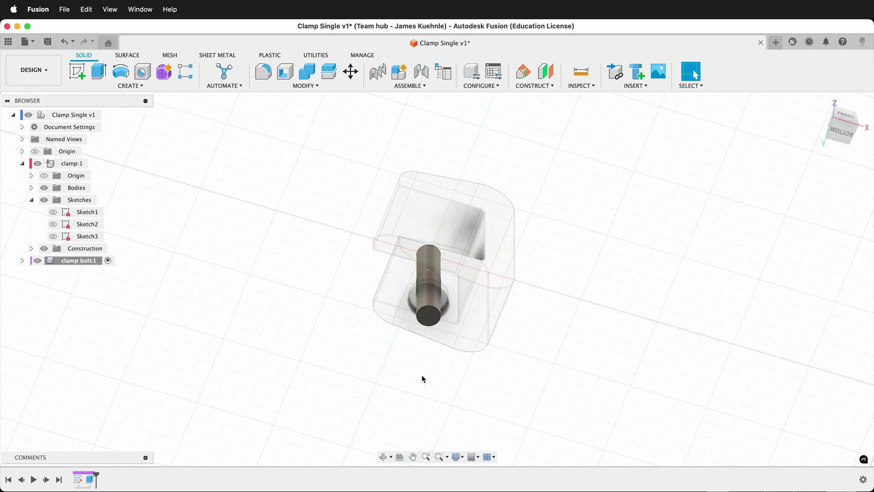
pyautogui.scroll(5, 423, 376)
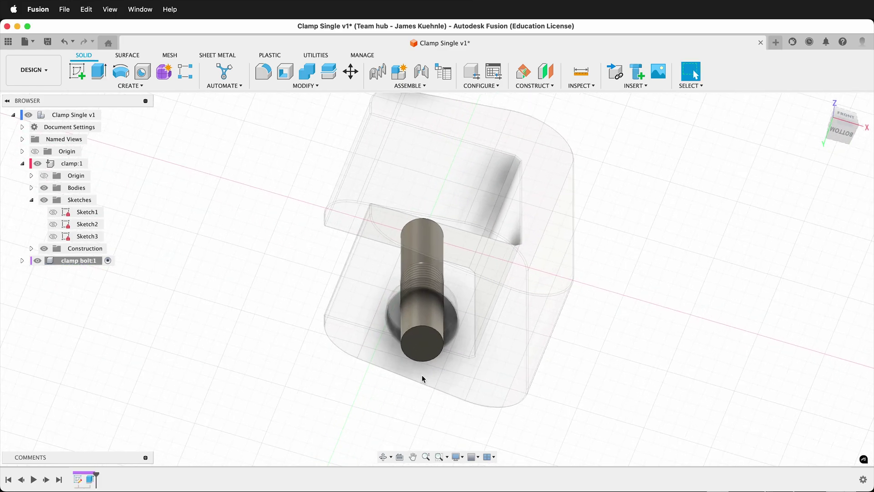
pyautogui.click(75, 70)
pyautogui.click(427, 352)
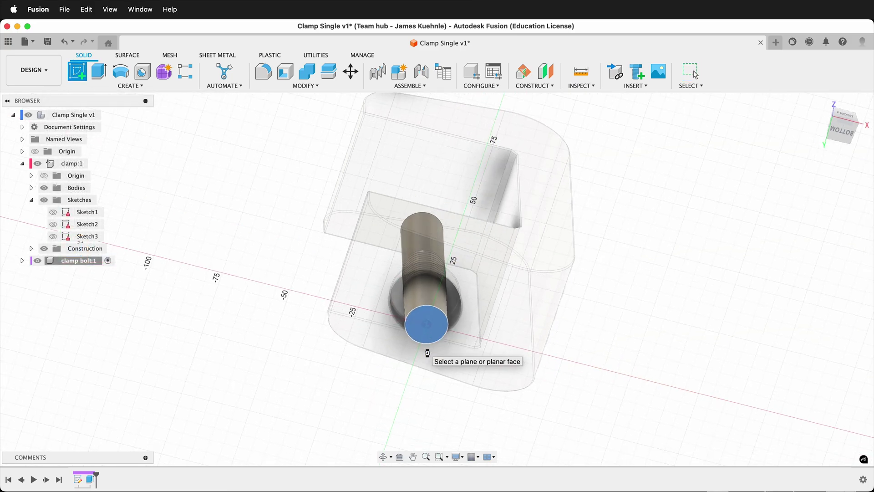
pyautogui.press('c')
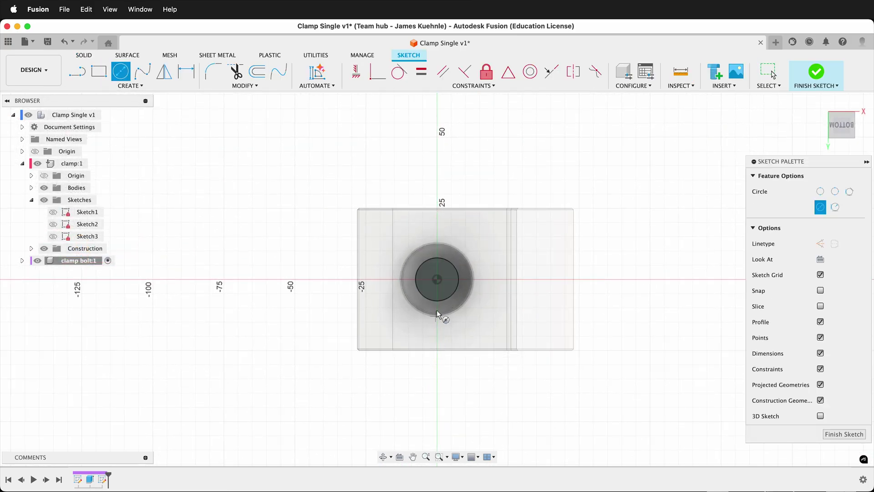
pyautogui.click(438, 280)
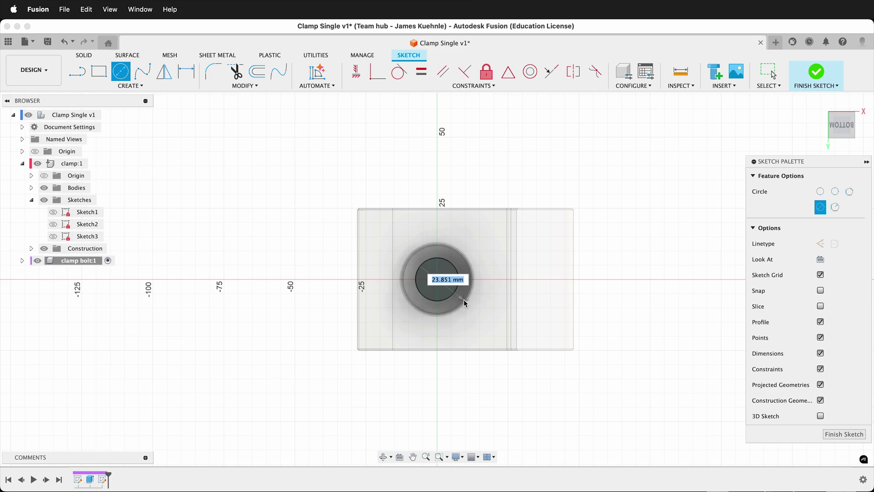
pyautogui.write('24')
pyautogui.press('Return')
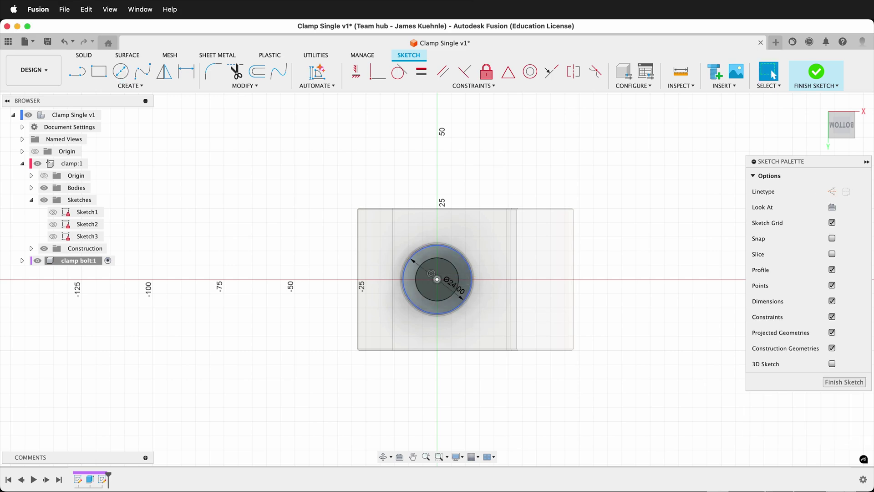
# Extrude the outer ring and inner circle profiles downward from the shaft's lower end to form the bolt head
pyautogui.keyDown('shift'); pyautogui.scroll(10, 464, 279); pyautogui.keyUp('shift')
pyautogui.scroll(-6, 463, 278)
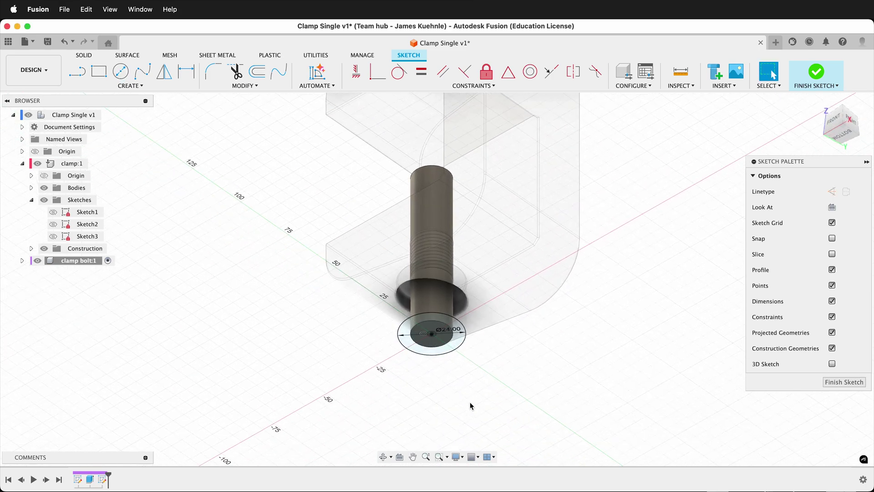
pyautogui.press('e')
pyautogui.click(457, 332)
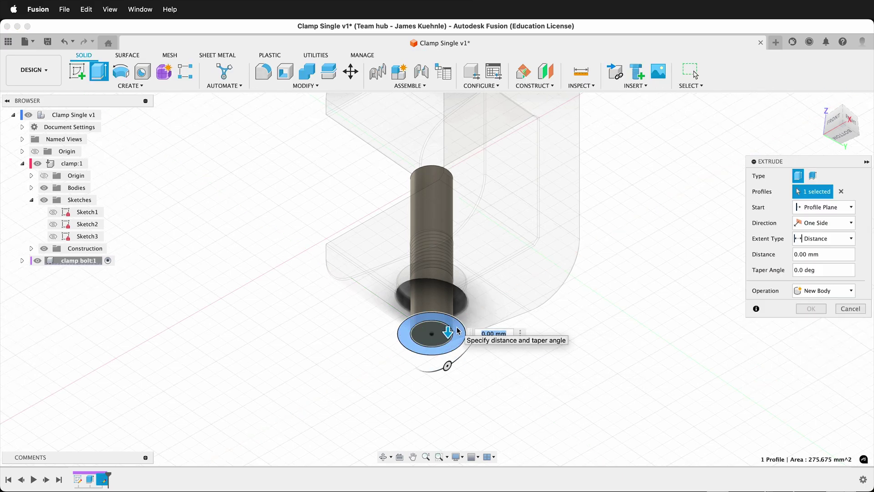
pyautogui.click(418, 335)
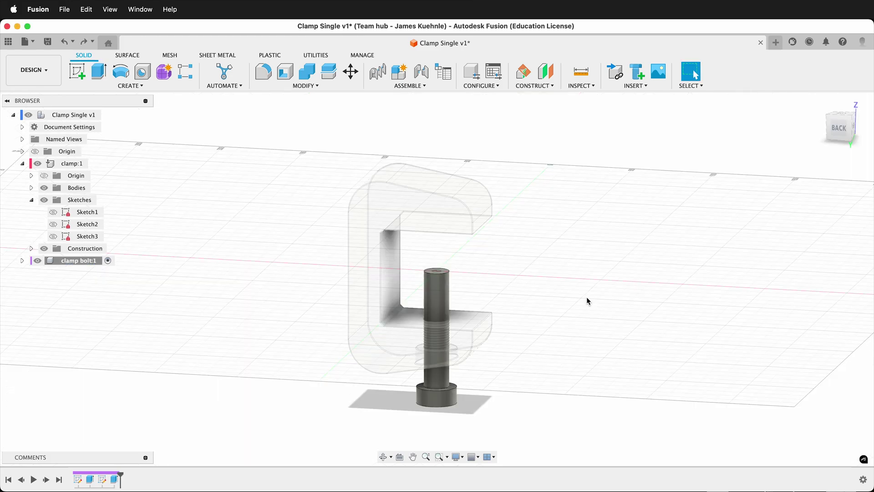
# Add a full-length, right-hand ISO Metric M15x1.5 thread of class 6g to the bolt shaft, without modeled geometry
pyautogui.scroll(5, 561, 256)
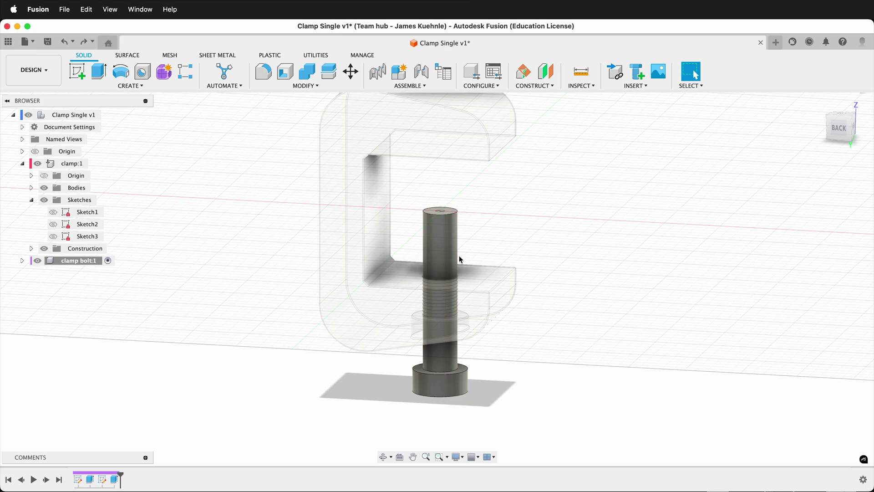
pyautogui.click(442, 250)
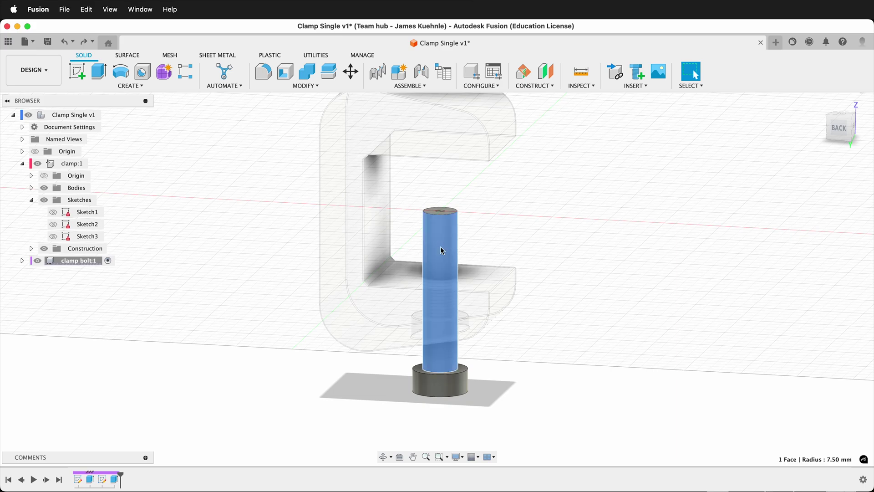
pyautogui.click(134, 86)
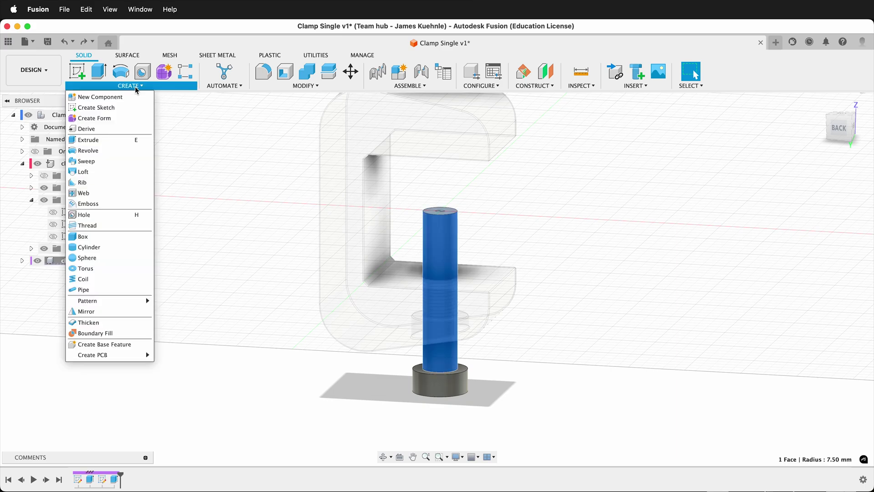
pyautogui.click(99, 226)
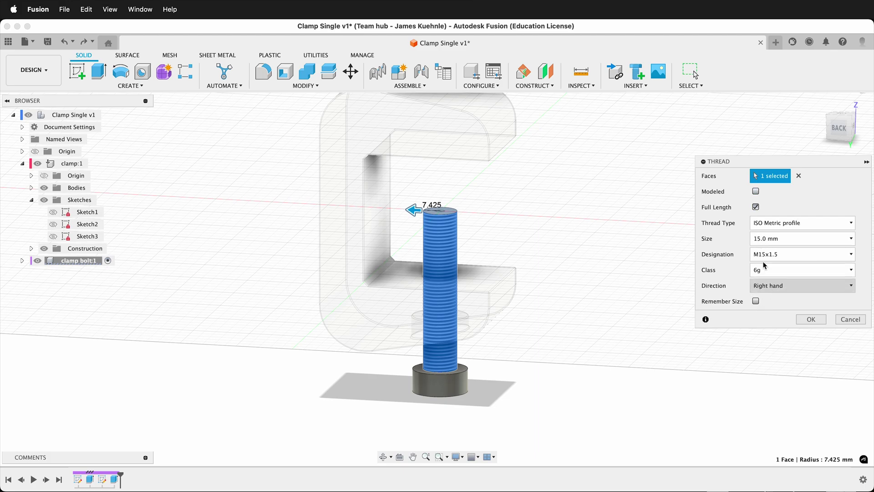
pyautogui.click(810, 320)
# Chamfer the shaft's upper end edge and the edge where the shaft meets the head by 1 mm, equal distance
pyautogui.scroll(5, 570, 269)
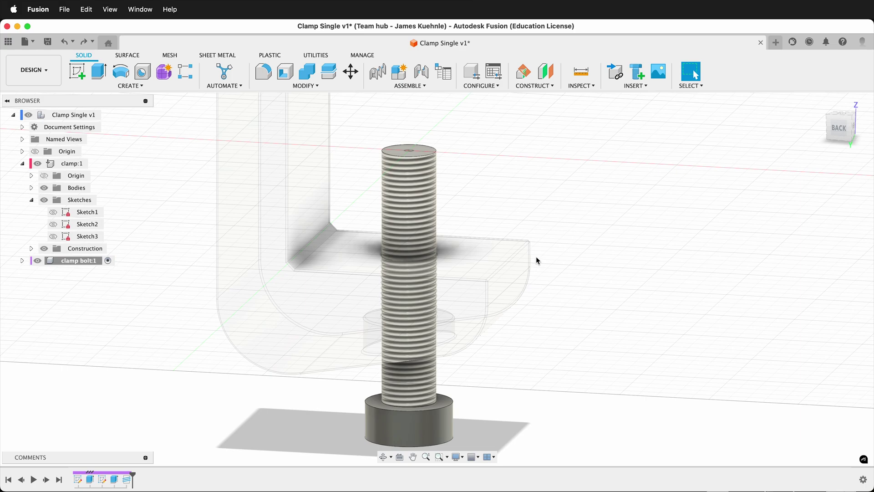
pyautogui.click(314, 86)
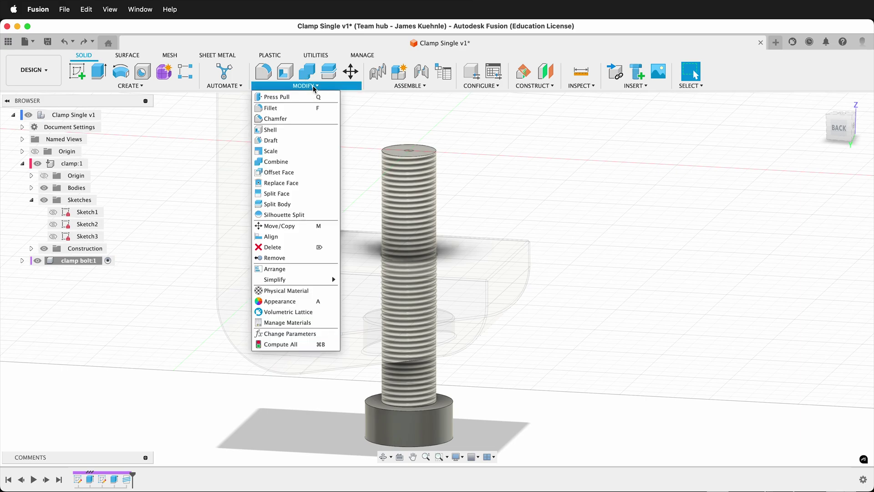
pyautogui.click(280, 118)
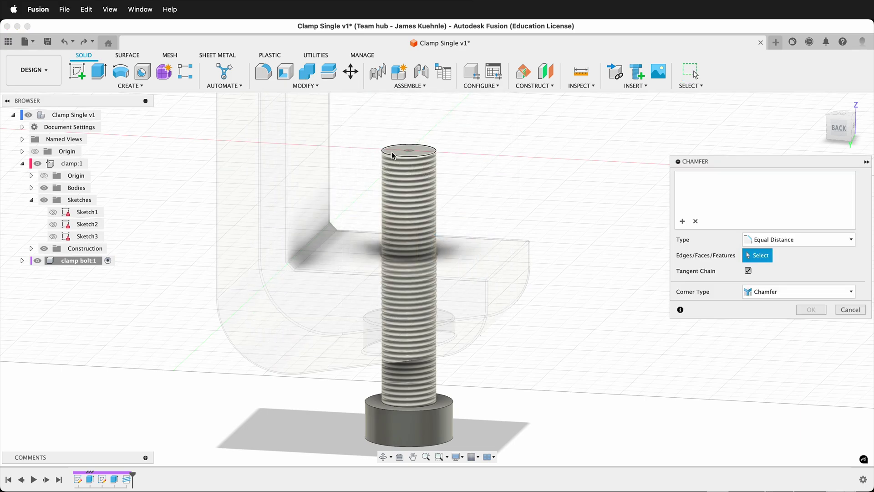
pyautogui.click(393, 156)
pyautogui.scroll(-1, 439, 318)
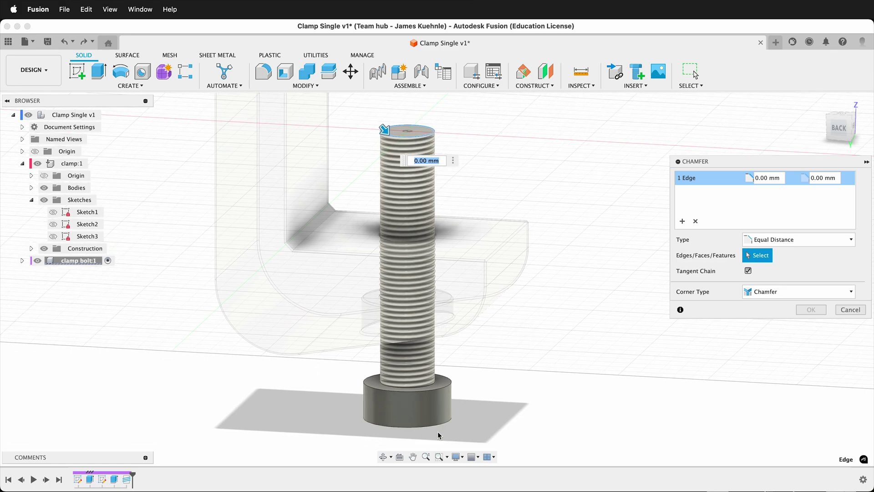
pyautogui.click(424, 388)
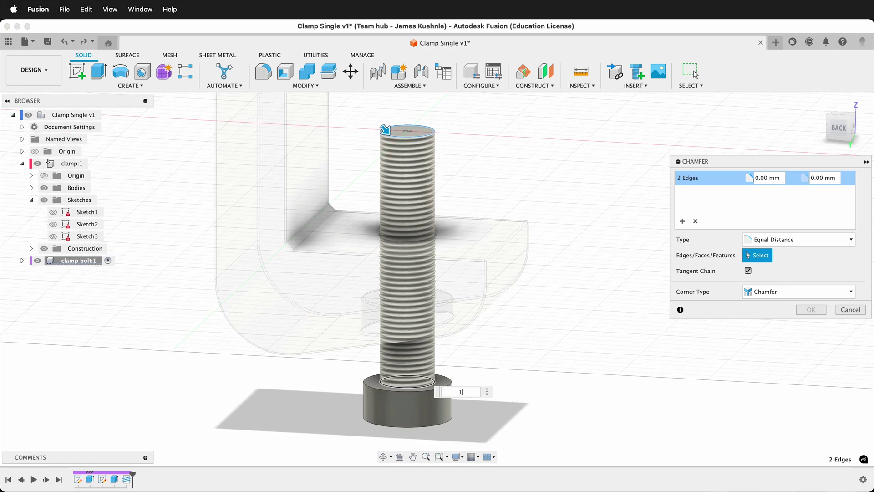
pyautogui.write('1')
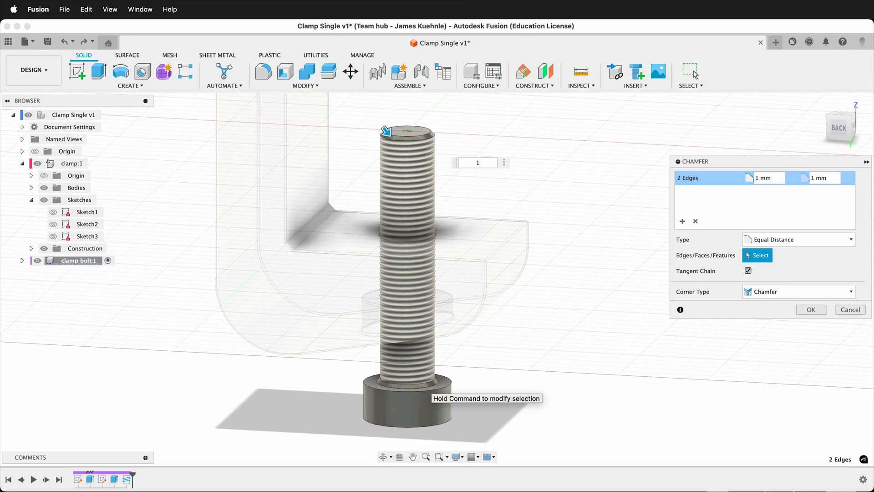
pyautogui.click(811, 309)
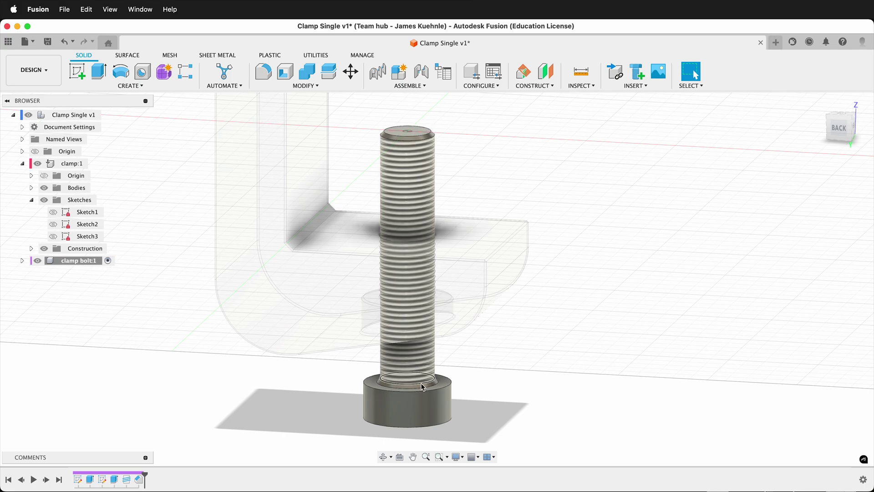
# Edit the bolt's thread feature so that the thread is modeled
pyautogui.rightClick(128, 483)
pyautogui.click(138, 376)
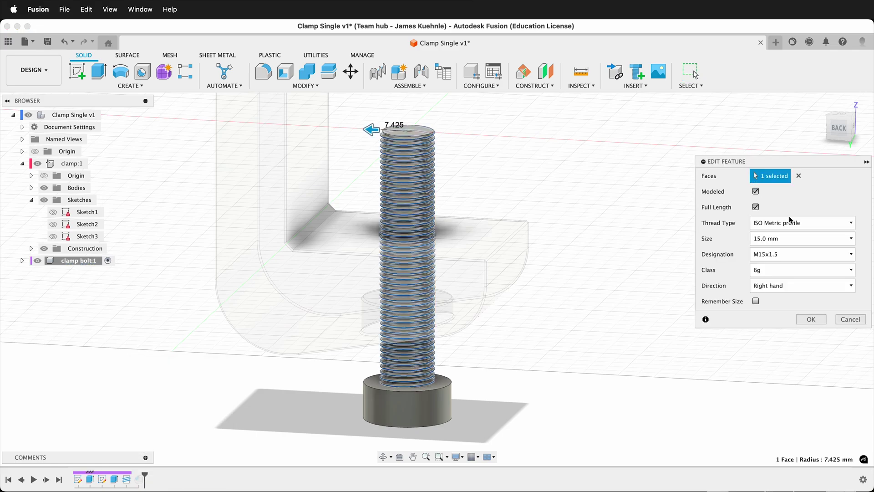
pyautogui.click(823, 318)
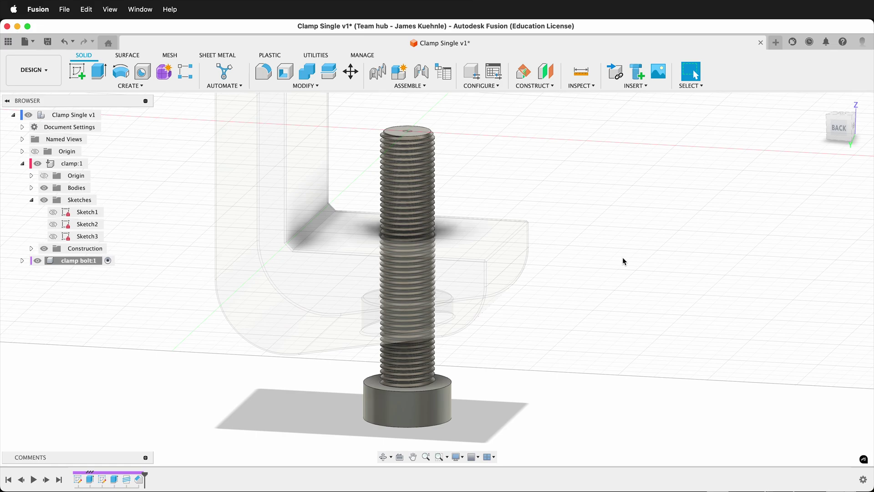
# Create a sketch on the vertical XZ origin plane and project the whole bolt body into it with Projection Link on
pyautogui.click(83, 78)
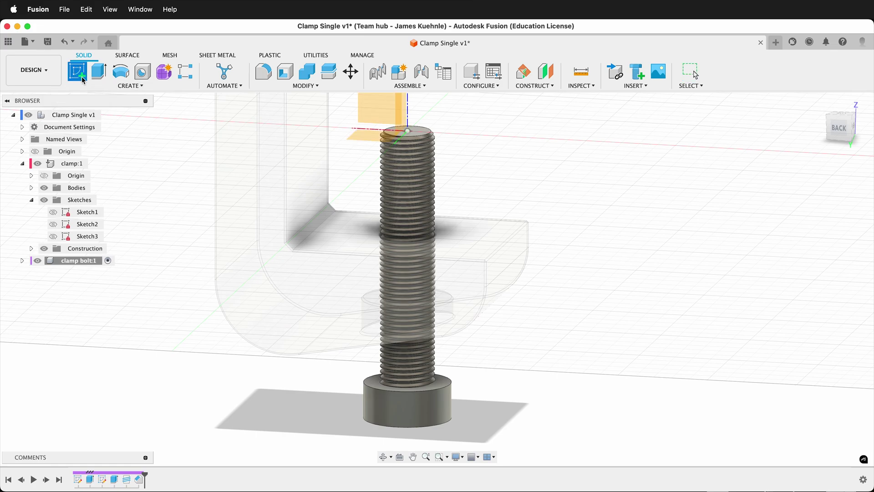
pyautogui.click(369, 112)
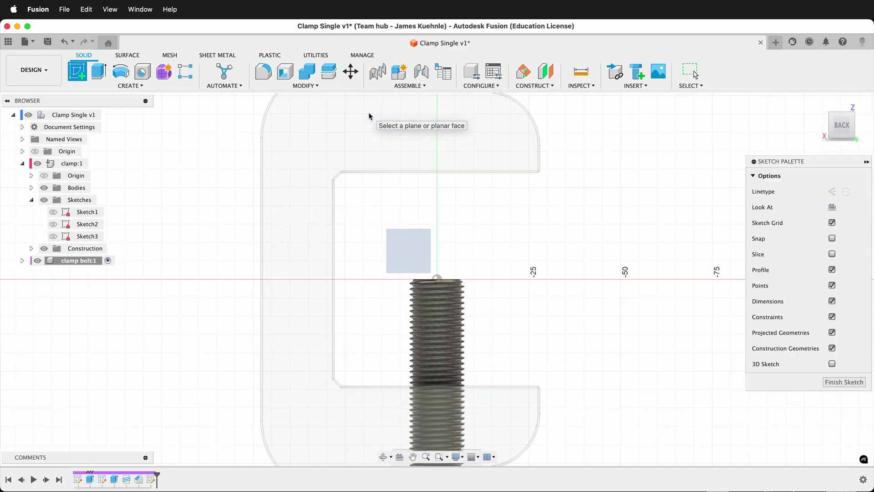
pyautogui.press('p')
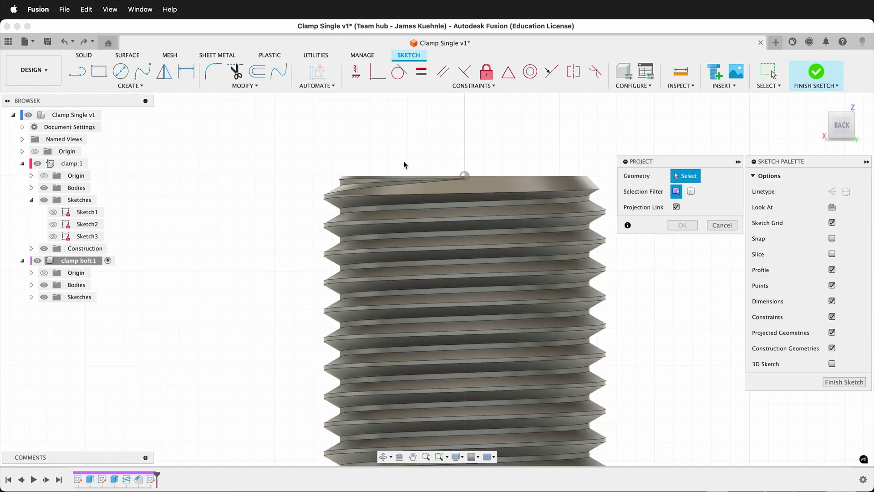
pyautogui.click(691, 191)
pyautogui.click(441, 213)
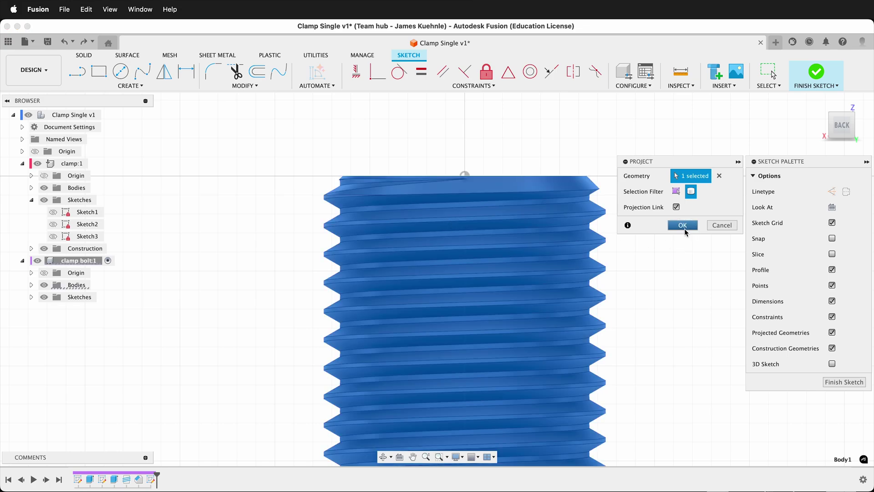
pyautogui.click(683, 225)
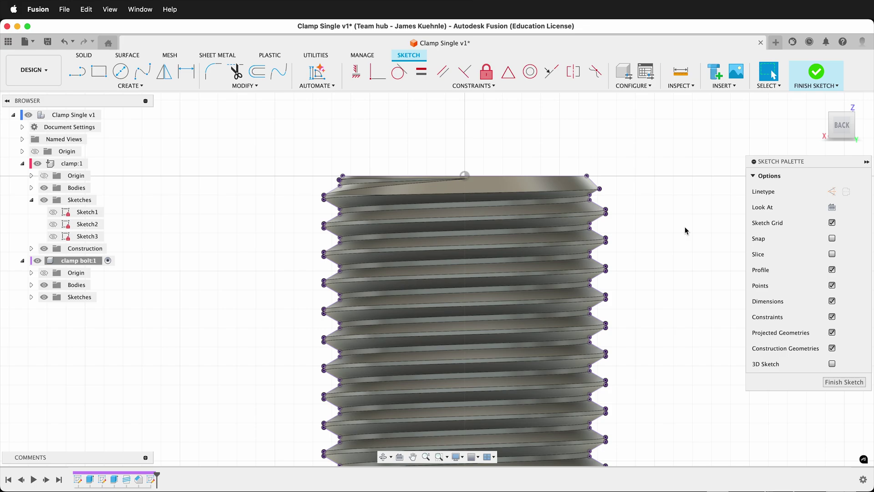
pyautogui.click(848, 380)
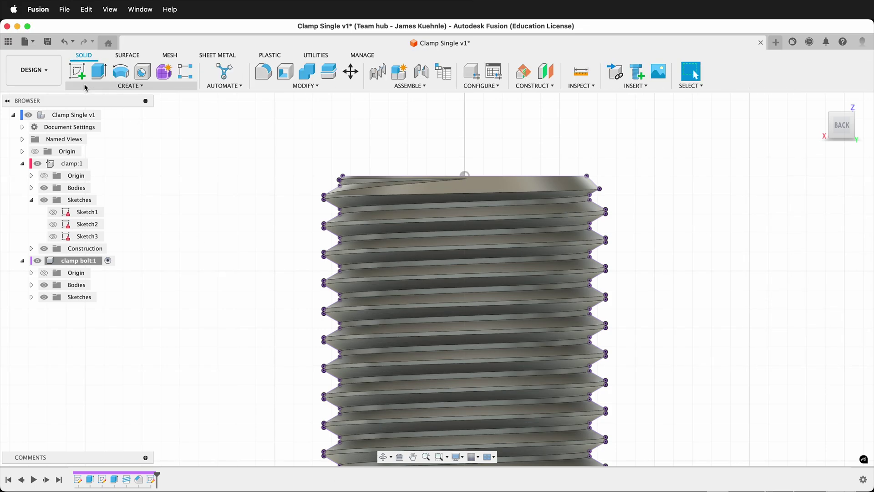
# Create a sketch on the vertical XZ origin plane and project the thread-root point nearest the bolt shaft's free end, picking specified entities with Projection Link on
pyautogui.click(77, 71)
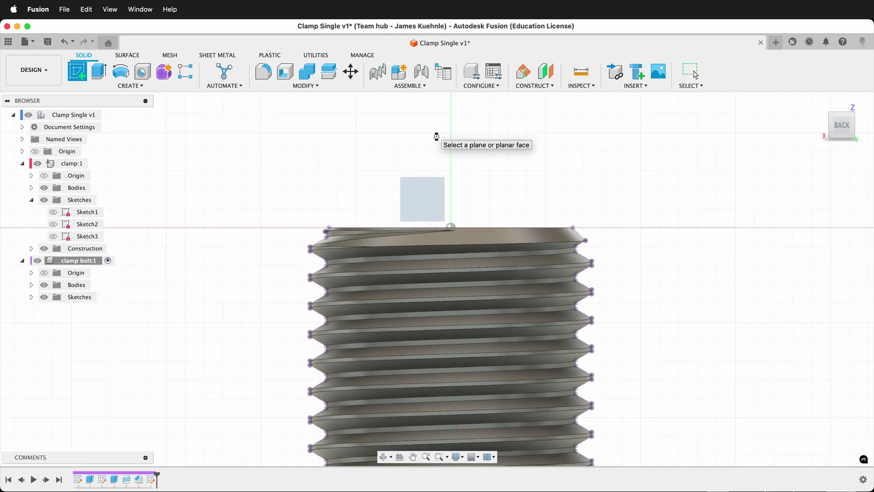
pyautogui.click(435, 136)
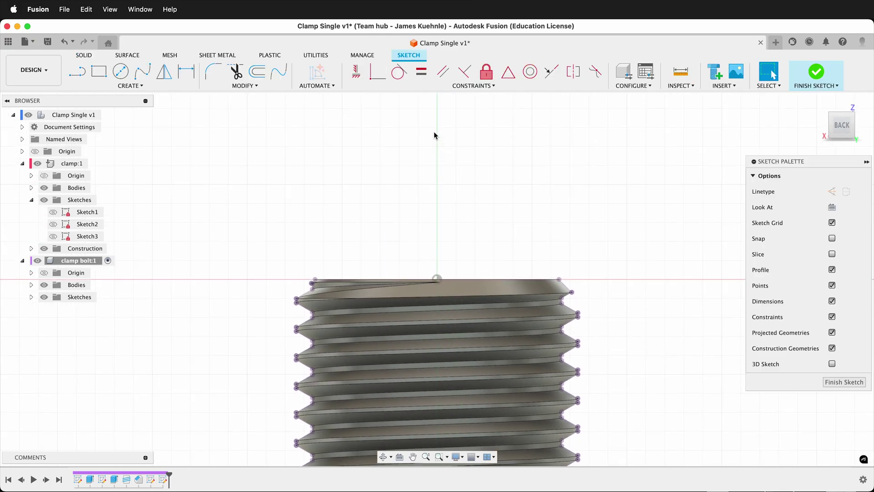
pyautogui.press('p')
pyautogui.scroll(3, 200, 226)
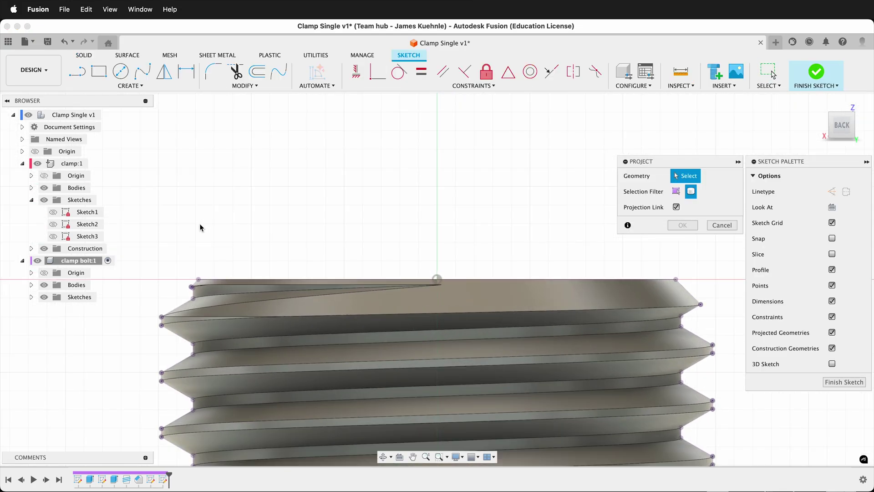
pyautogui.scroll(-3, 200, 227)
pyautogui.hscroll(-3, 200, 226)
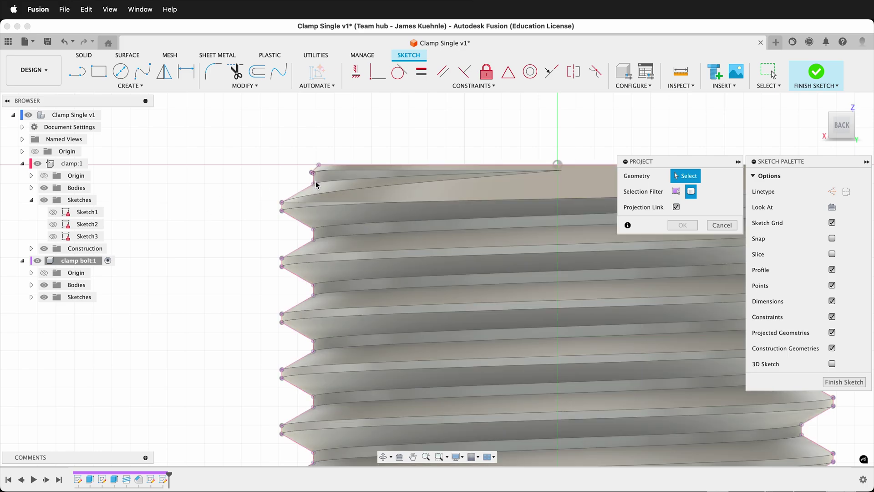
pyautogui.click(315, 184)
pyautogui.click(677, 192)
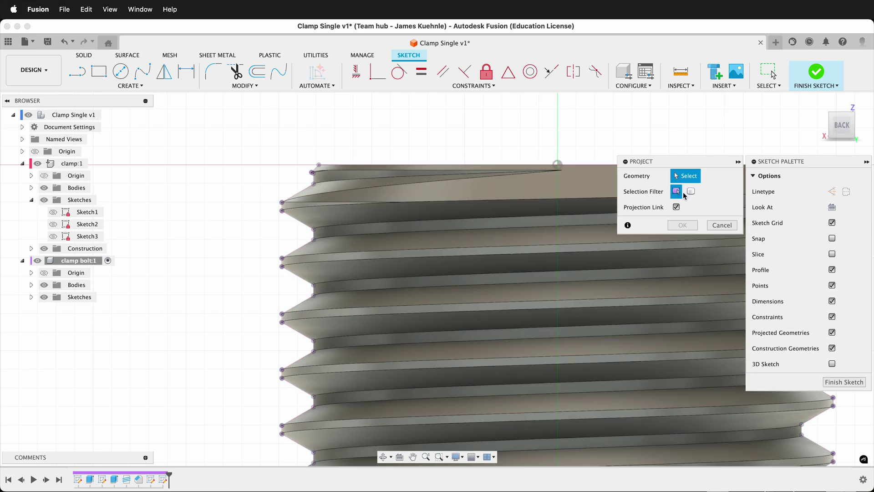
pyautogui.scroll(4, 304, 163)
pyautogui.hscroll(-3, 303, 163)
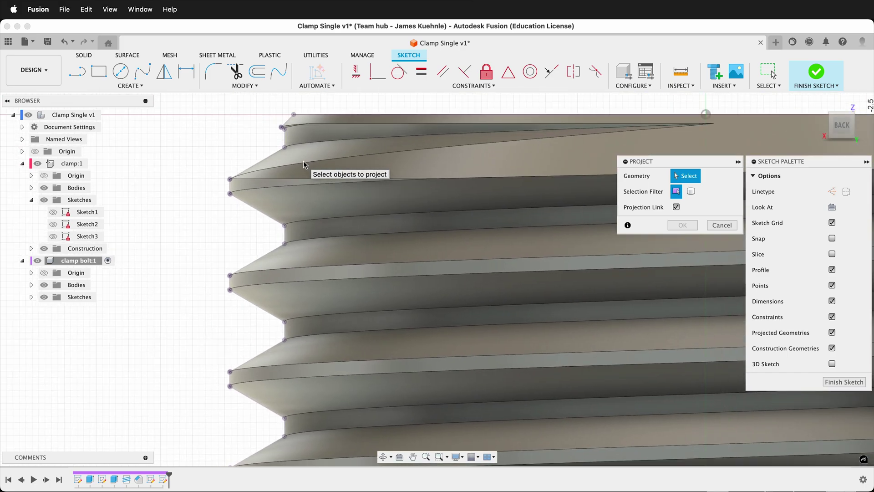
pyautogui.click(286, 148)
# Project the lowest thread-root point just above the bolt head and complete the projection
pyautogui.scroll(-3, 310, 199)
pyautogui.scroll(-5, 310, 198)
pyautogui.scroll(-10, 311, 198)
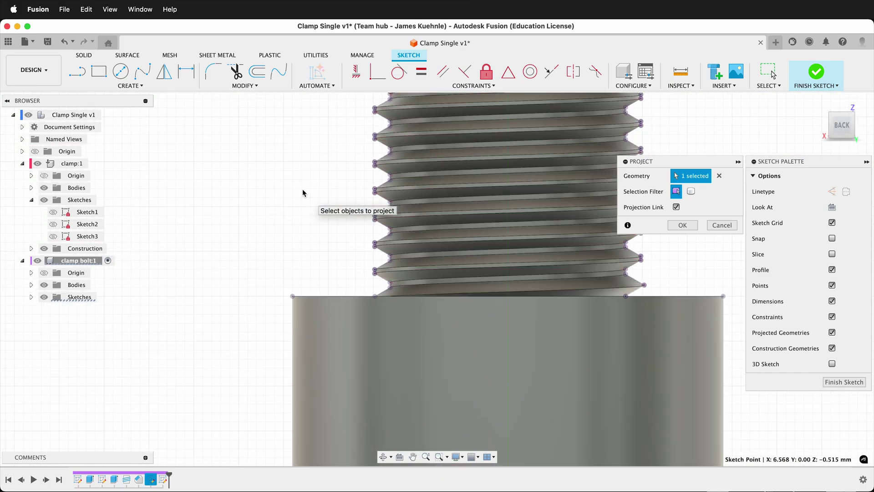
pyautogui.scroll(2, 262, 250)
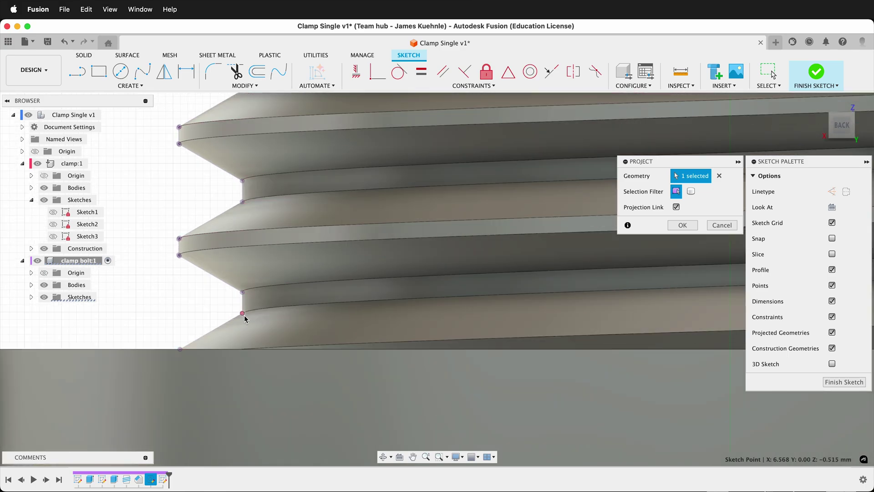
pyautogui.click(243, 315)
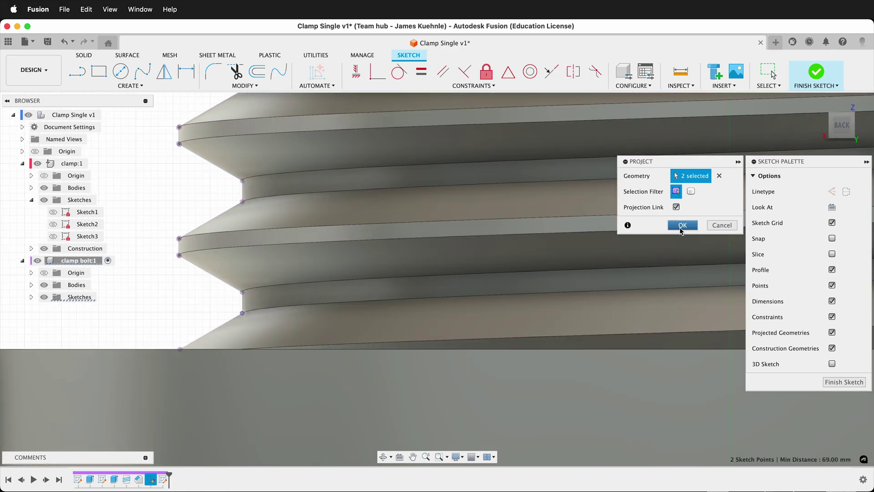
pyautogui.click(682, 225)
# Hide the clamp bolt's Sketch3 and its bodies
pyautogui.scroll(-3, 394, 283)
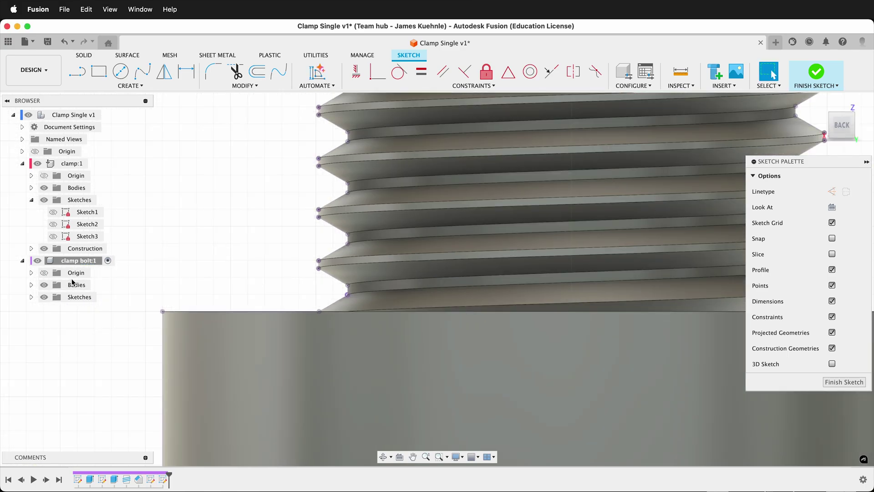
pyautogui.click(31, 297)
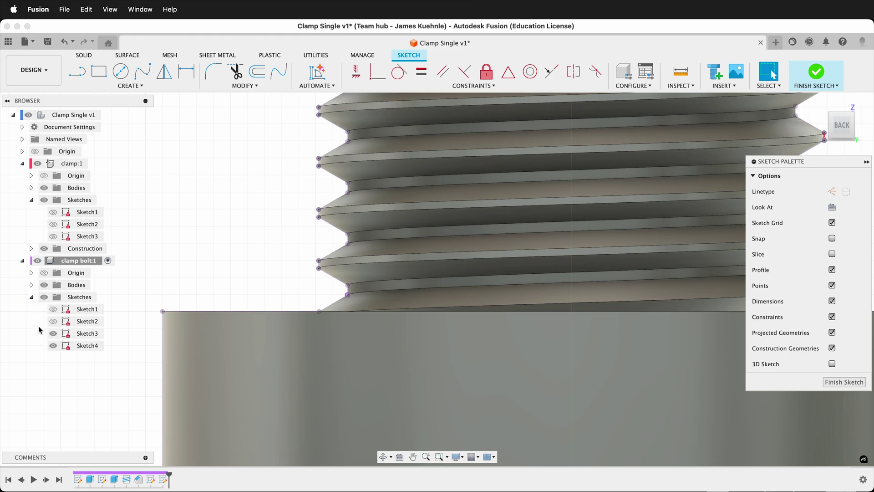
pyautogui.click(55, 334)
pyautogui.click(55, 335)
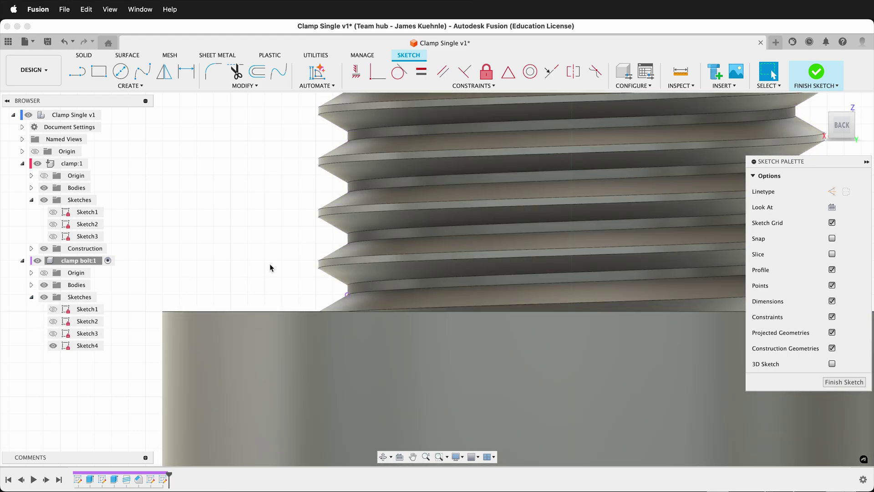
pyautogui.scroll(-5, 186, 248)
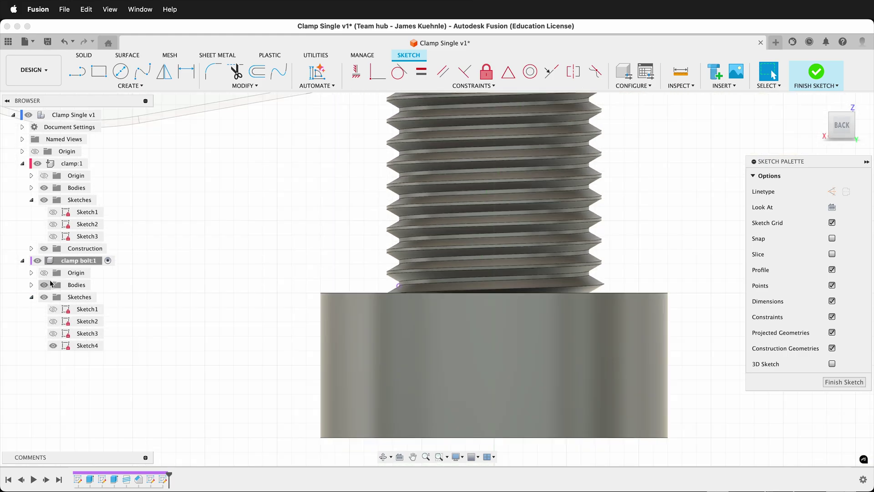
pyautogui.click(44, 284)
# Sketch a vertical rectangle about 28 × 106 mm and make its long edge nearest the bolt axis coincident with the upper projected point
pyautogui.scroll(-5, 388, 408)
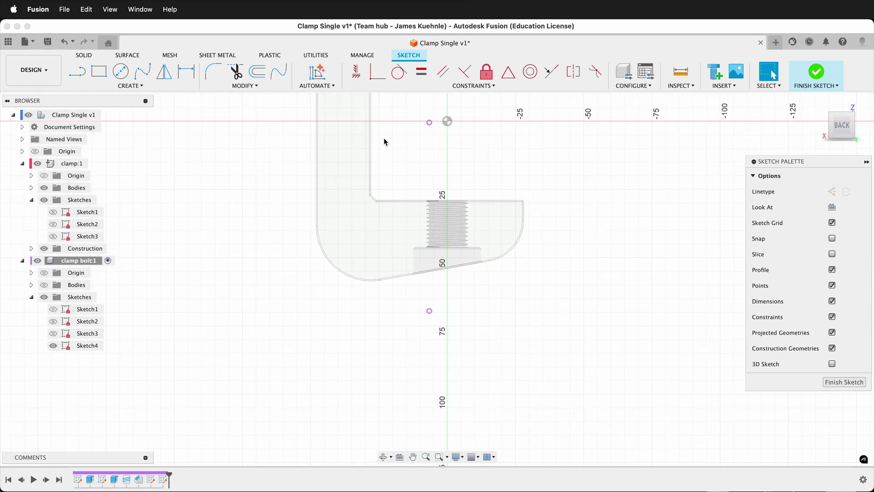
pyautogui.press('r')
pyautogui.click(352, 103)
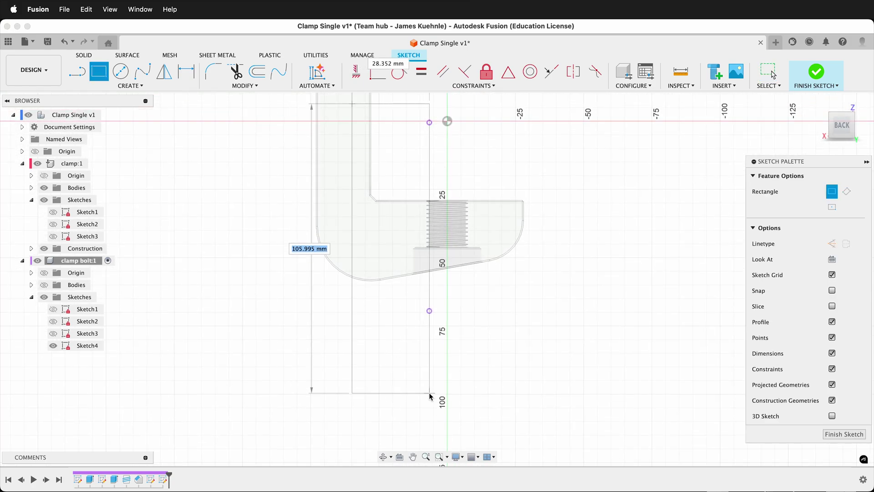
pyautogui.click(429, 393)
pyautogui.click(379, 74)
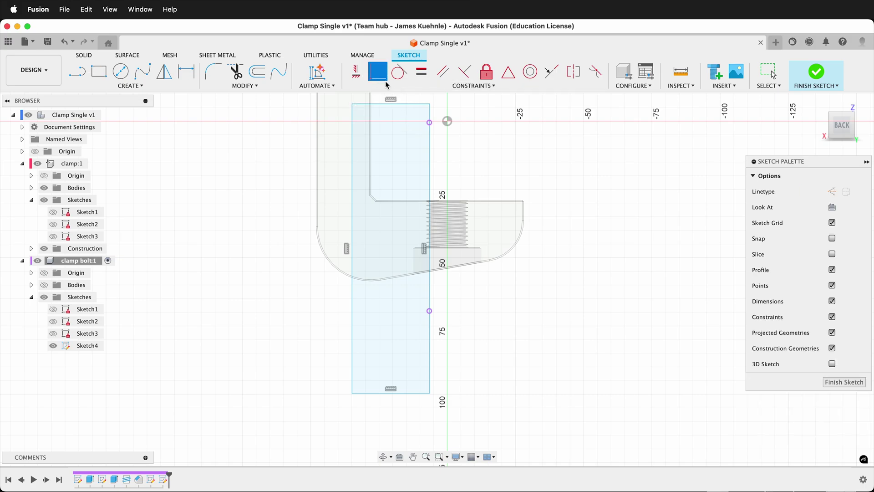
pyautogui.click(430, 124)
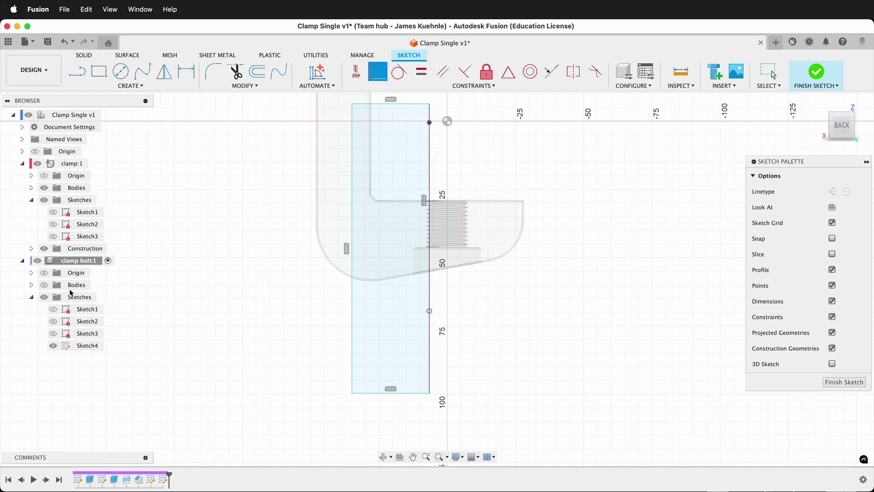
# Show the clamp bolt's bodies again and dimension the rectangle's lower edge 5 mm below the underside of the bolt head
pyautogui.click(43, 286)
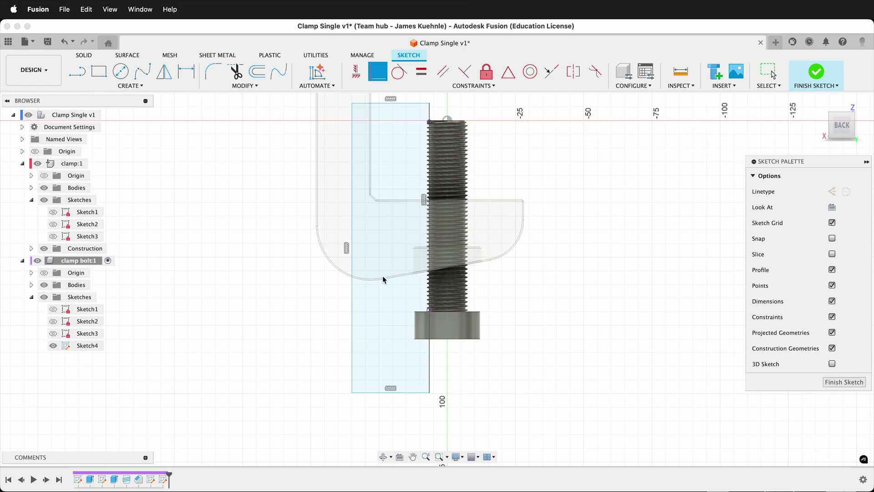
pyautogui.press('d')
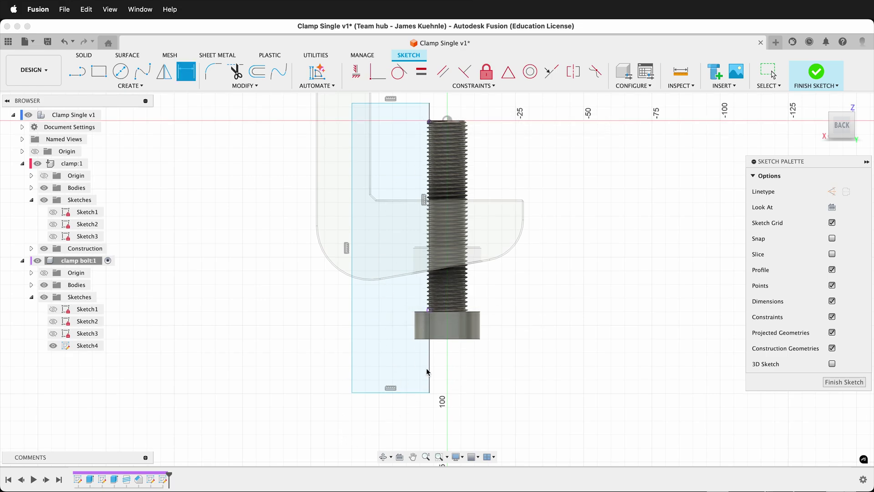
pyautogui.click(420, 339)
pyautogui.click(469, 392)
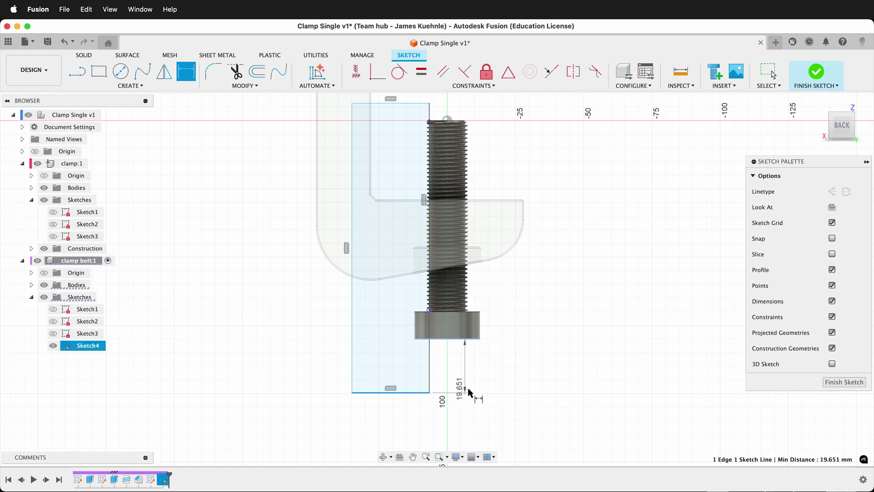
pyautogui.click(494, 386)
pyautogui.write('5')
pyautogui.press('Return')
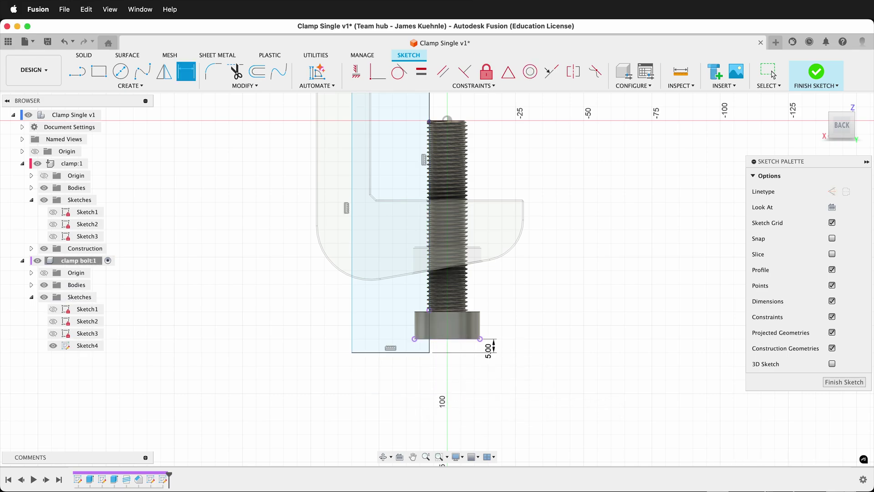
# Dimension the rectangle's upper edge 5 mm above the projected thread-root point at the shaft's free end
pyautogui.scroll(5, 506, 400)
pyautogui.scroll(6, 483, 385)
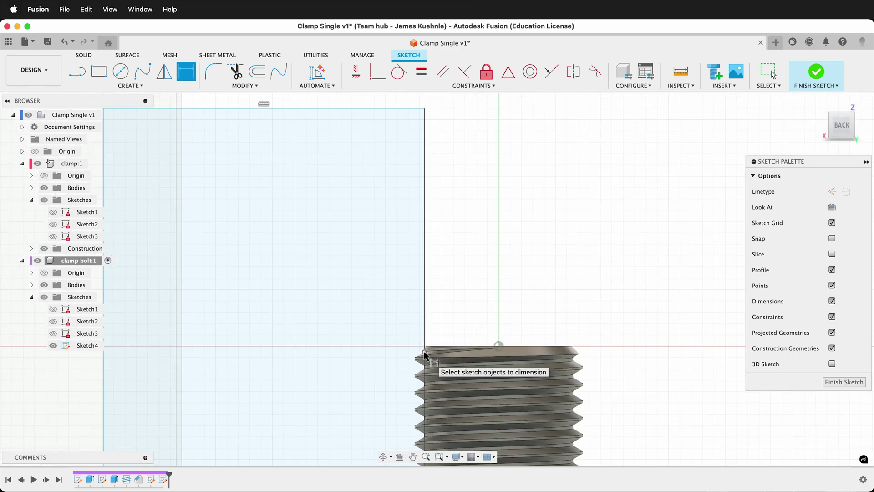
pyautogui.click(425, 352)
pyautogui.click(423, 110)
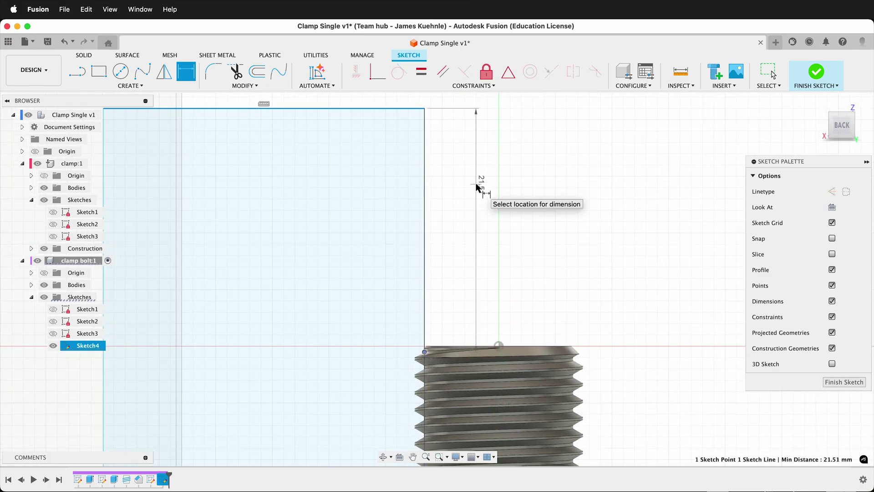
pyautogui.click(477, 184)
pyautogui.write('5')
pyautogui.press('Return')
# Dimension the rectangle's width as 10 mm between its two long edges
pyautogui.scroll(-5, 669, 312)
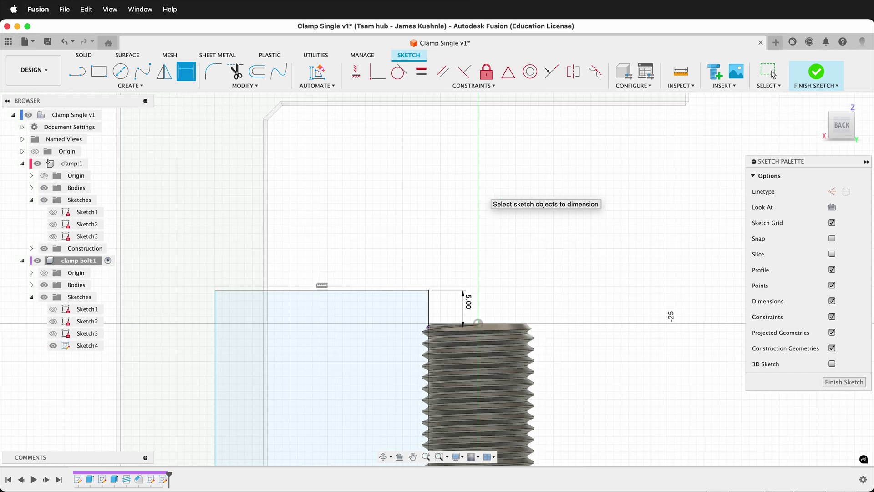
pyautogui.moveTo(469, 245); pyautogui.dragTo(486, 162, button='middle')
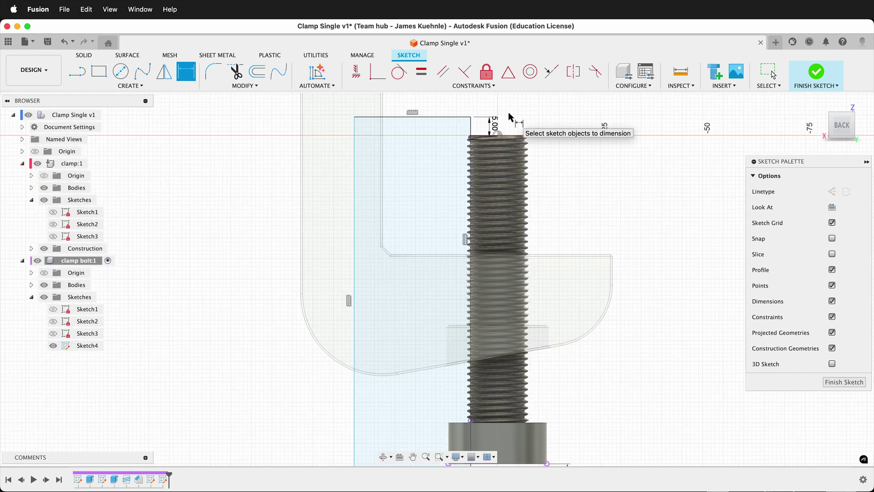
pyautogui.moveTo(505, 115); pyautogui.dragTo(509, 114, button='middle')
pyautogui.click(474, 125)
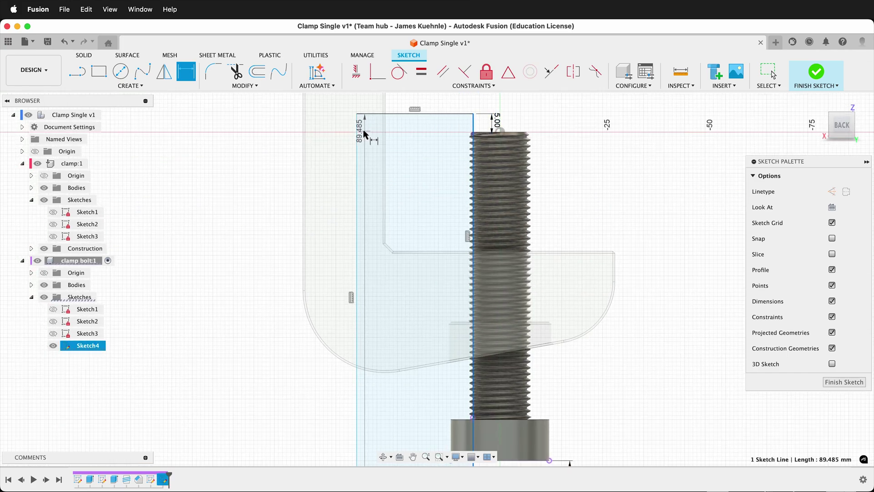
pyautogui.click(357, 130)
pyautogui.click(433, 101)
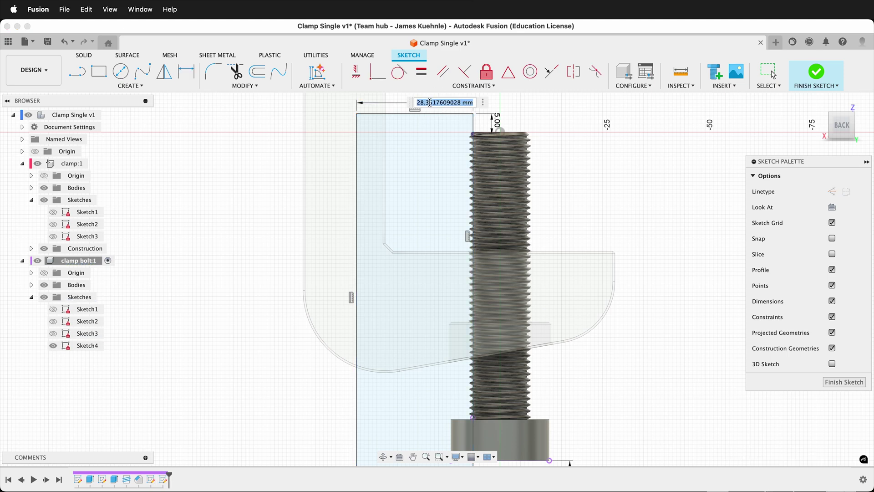
pyautogui.press('Return')
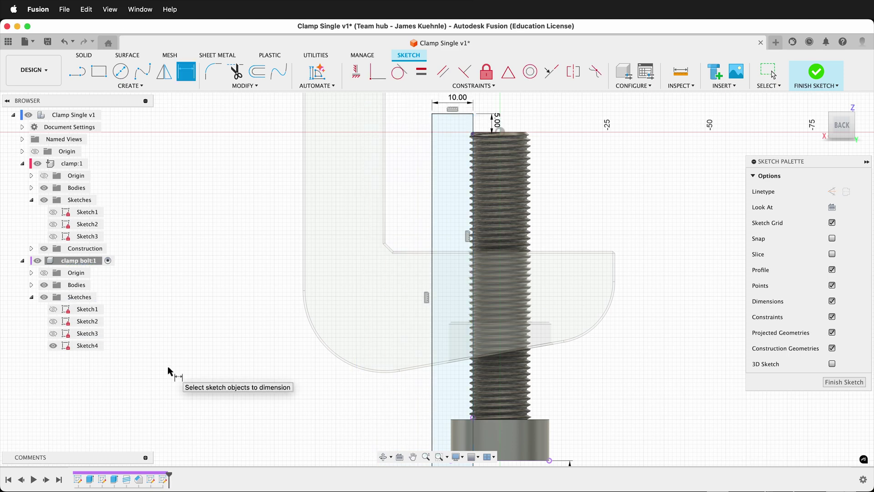
# Set up a symmetric Extrude cut of the rectangle profile with a distance of 16 mm
pyautogui.scroll(-2, 167, 368)
pyautogui.scroll(-4, 168, 365)
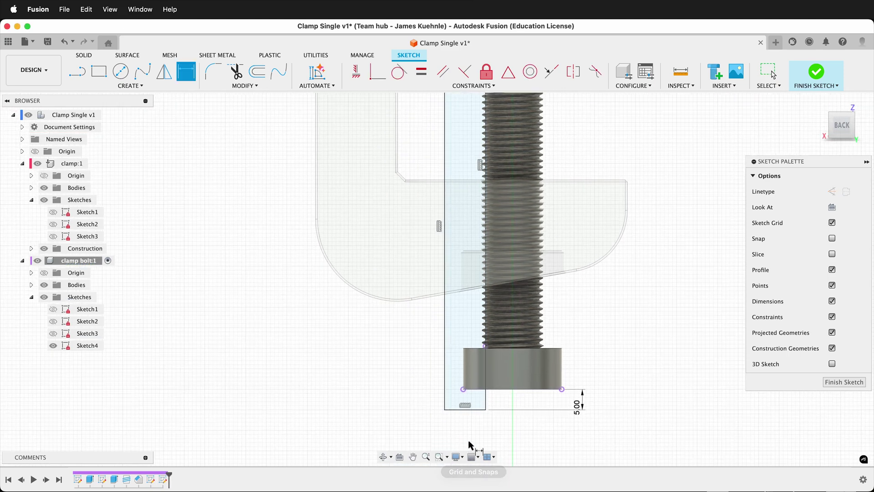
pyautogui.press('e')
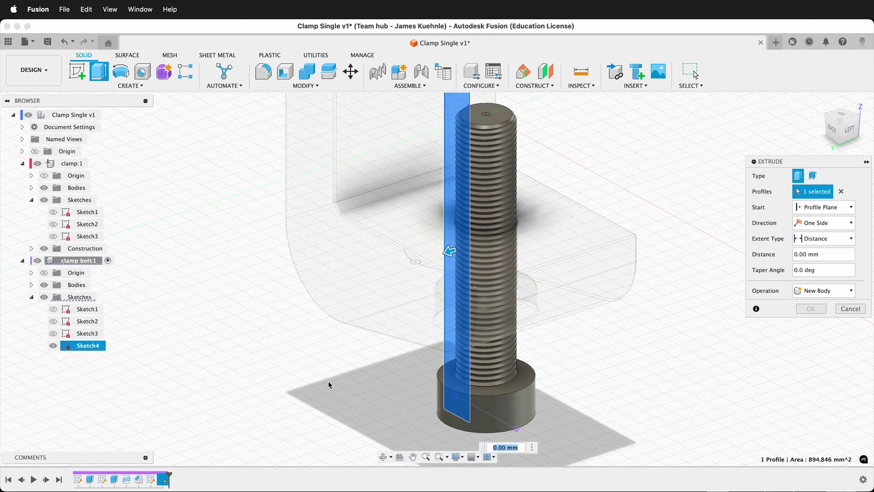
pyautogui.keyDown('shift'); pyautogui.hscroll(10, 623, 366); pyautogui.keyUp('shift')
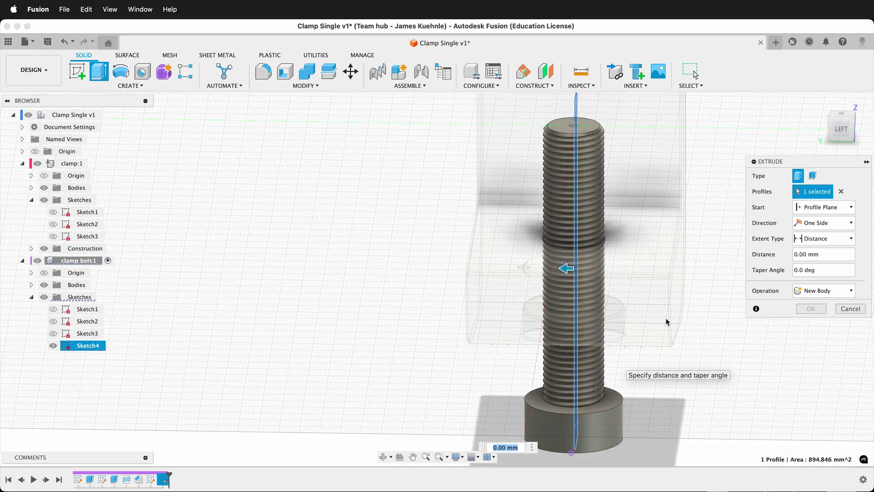
pyautogui.click(822, 244)
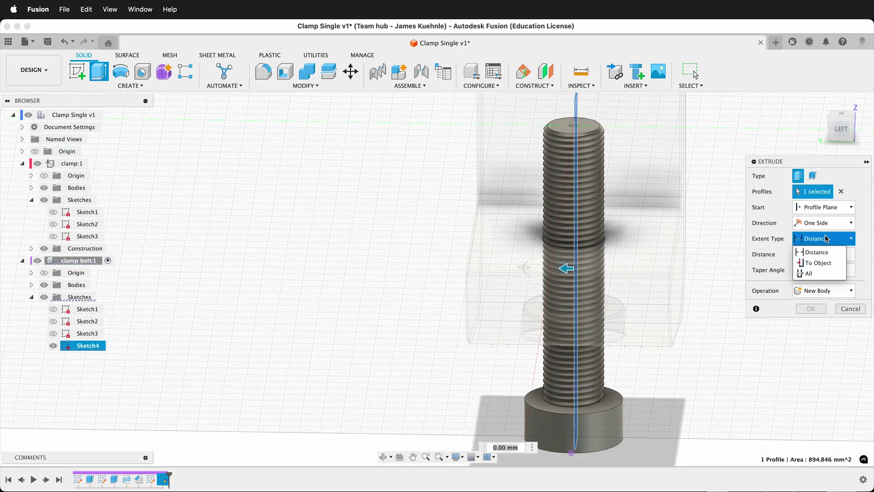
pyautogui.click(825, 224)
pyautogui.click(823, 258)
pyautogui.moveTo(652, 270); pyautogui.dragTo(652, 268)
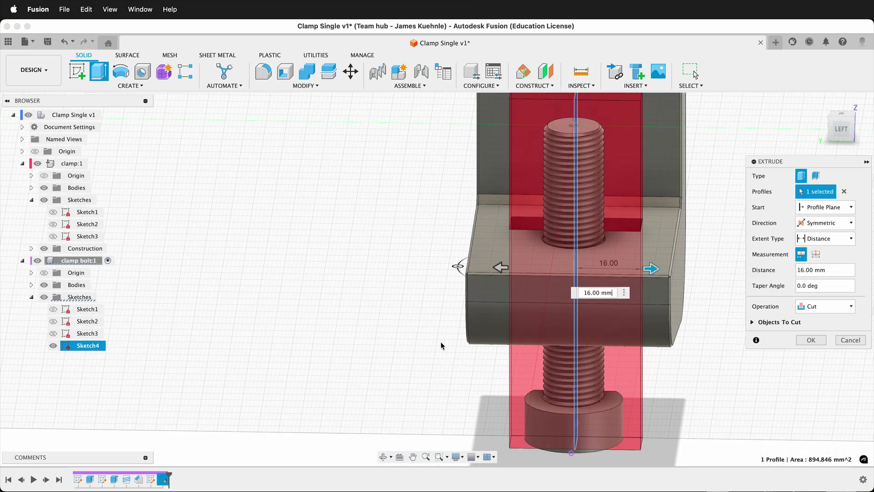
# Exclude the clamp body from the objects to cut and complete the flat on the clamp bolt only
pyautogui.keyDown('shift'); pyautogui.scroll(10, 366, 367); pyautogui.keyUp('shift')
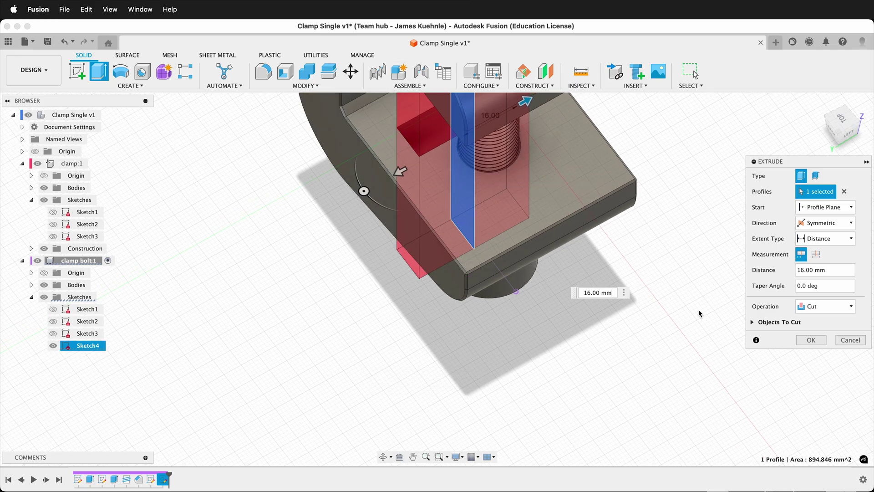
pyautogui.click(753, 322)
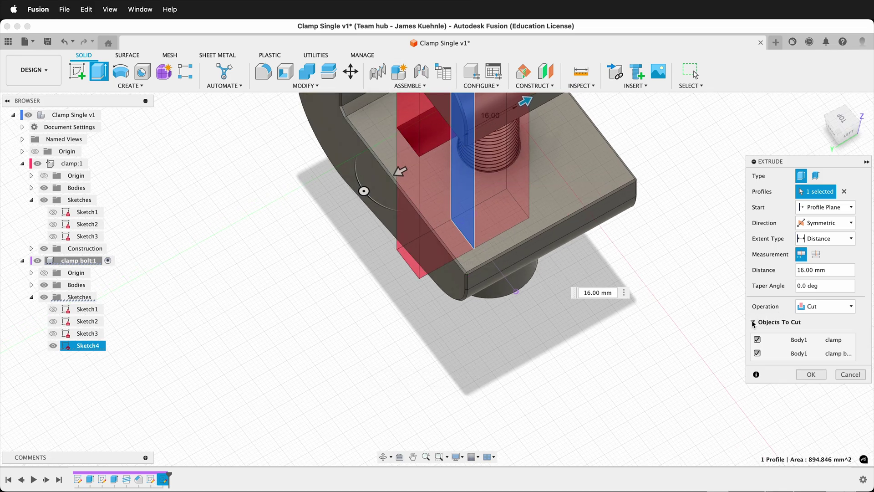
pyautogui.click(787, 341)
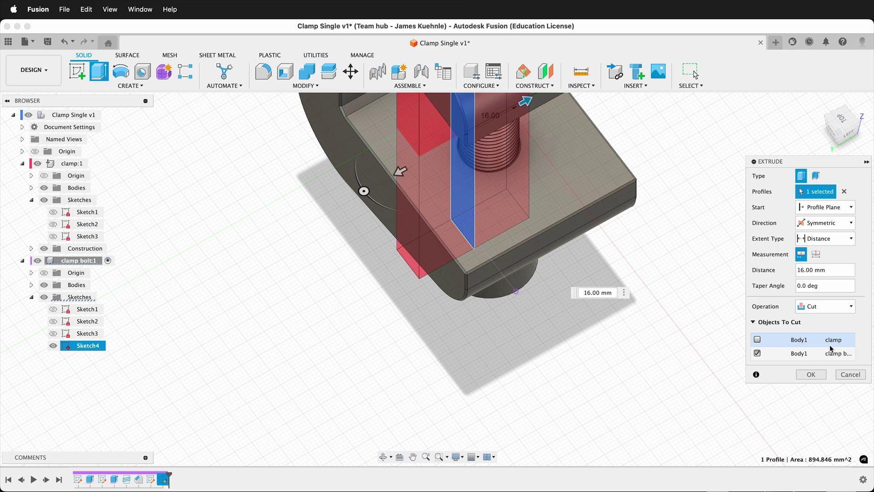
pyautogui.click(806, 379)
pyautogui.keyDown('shift'); pyautogui.moveTo(722, 381); pyautogui.dragTo(347, 227, button='middle'); pyautogui.keyUp('shift')
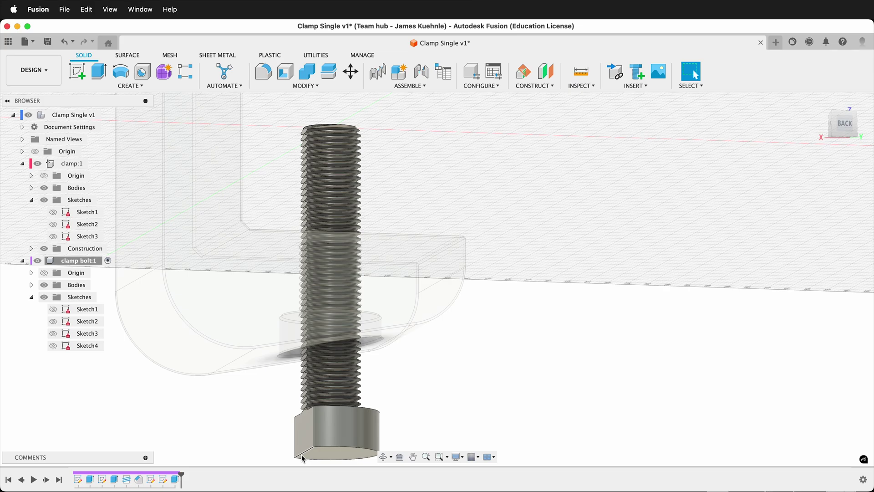
# Start a sketch on the bolt head's end face and project the straight edge of the flat into it
pyautogui.scroll(-5, 442, 336)
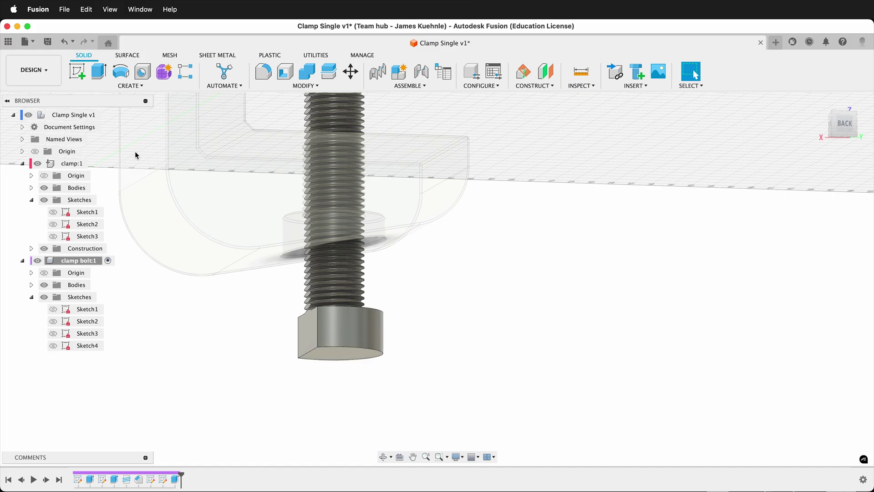
pyautogui.click(77, 71)
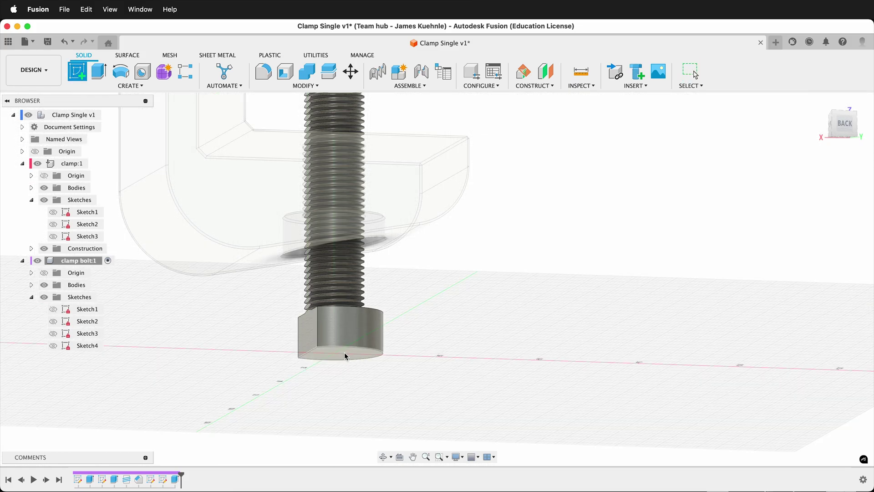
pyautogui.click(345, 356)
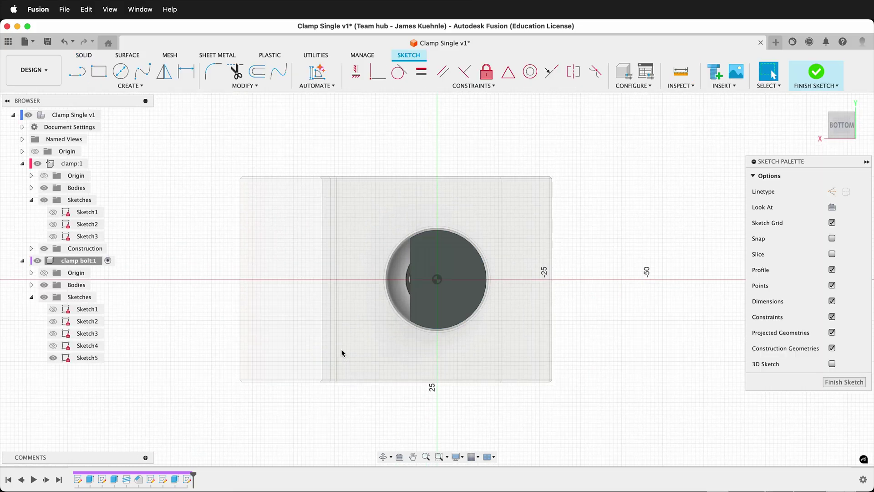
pyautogui.press('p')
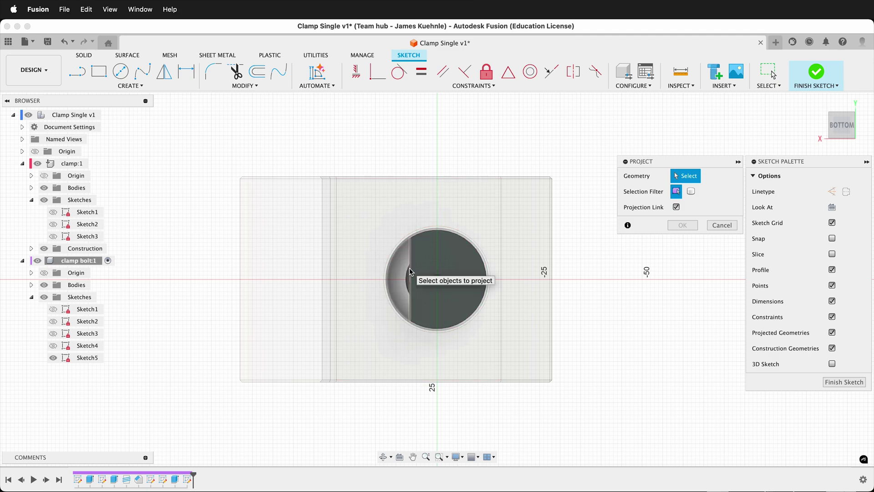
pyautogui.click(410, 272)
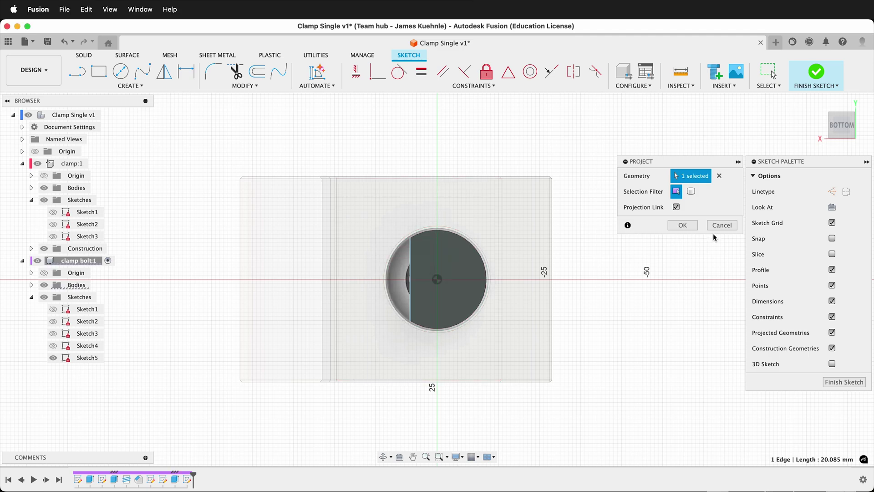
pyautogui.click(693, 226)
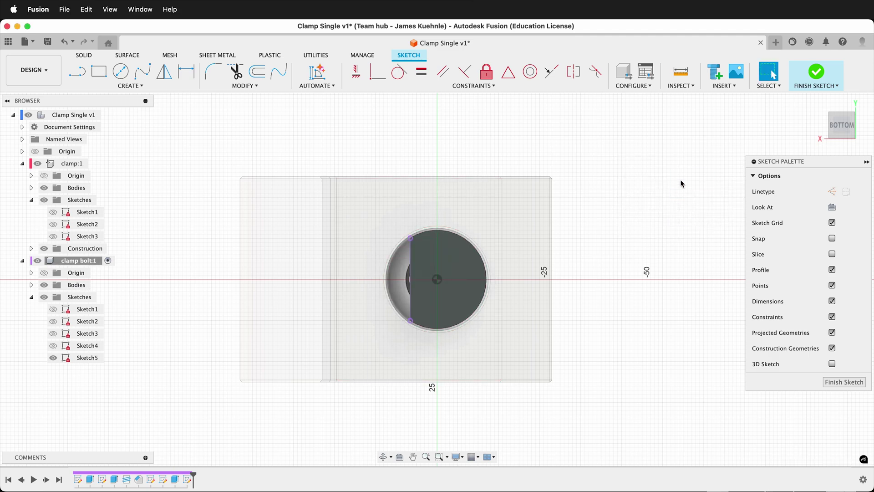
# Sketch a vertical rectangle about 42 mm long across the bolt head and make its nearest long edge coincident with the projected flat edge
pyautogui.press('r')
pyautogui.click(415, 196)
pyautogui.click(463, 369)
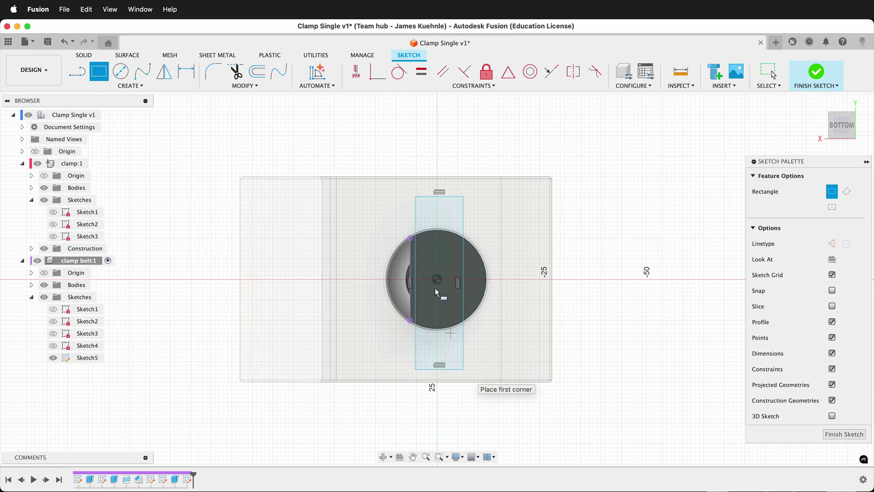
pyautogui.scroll(5, 435, 288)
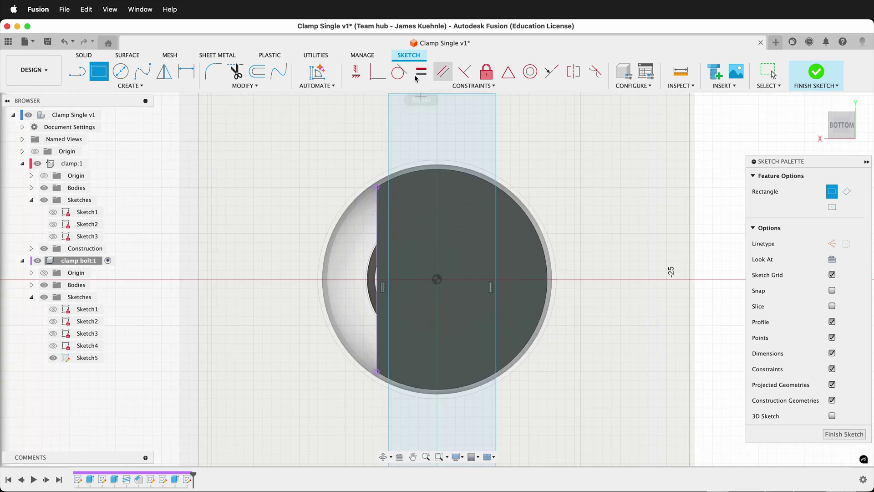
pyautogui.click(552, 71)
pyautogui.click(376, 228)
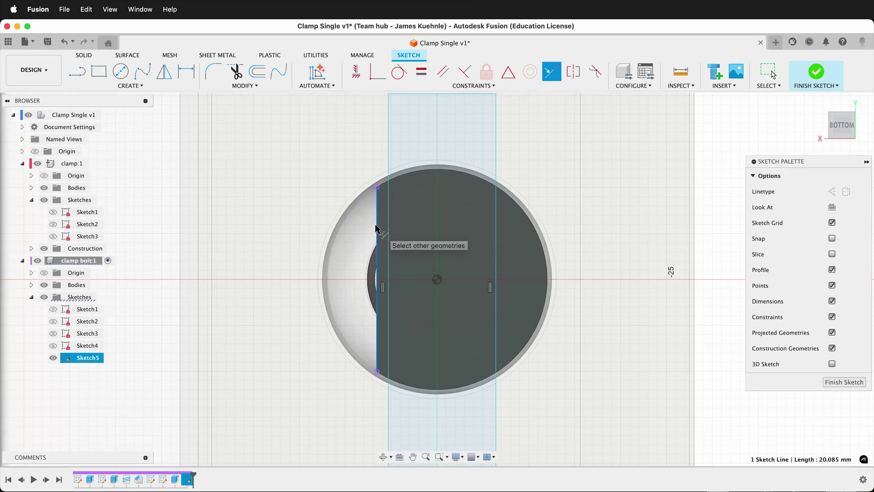
pyautogui.click(389, 226)
pyautogui.scroll(-3, 437, 274)
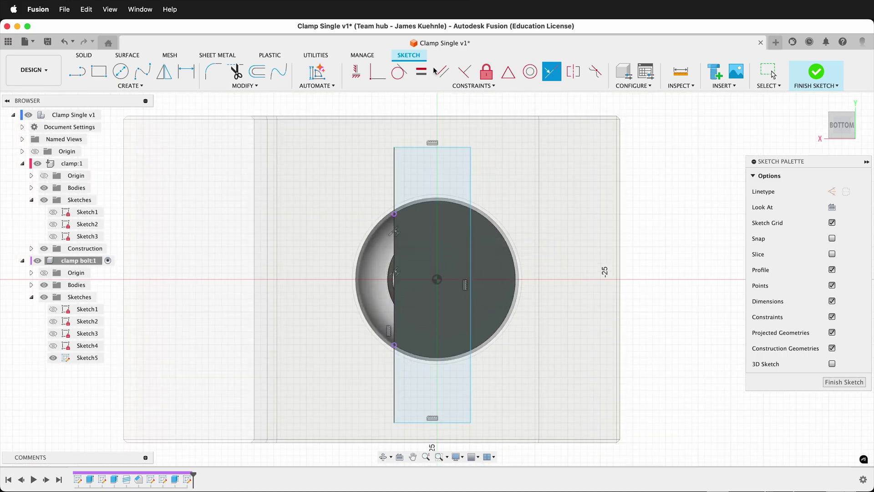
# Align the midpoint of the rectangle's upper short edge vertically with the sketch origin
pyautogui.click(357, 73)
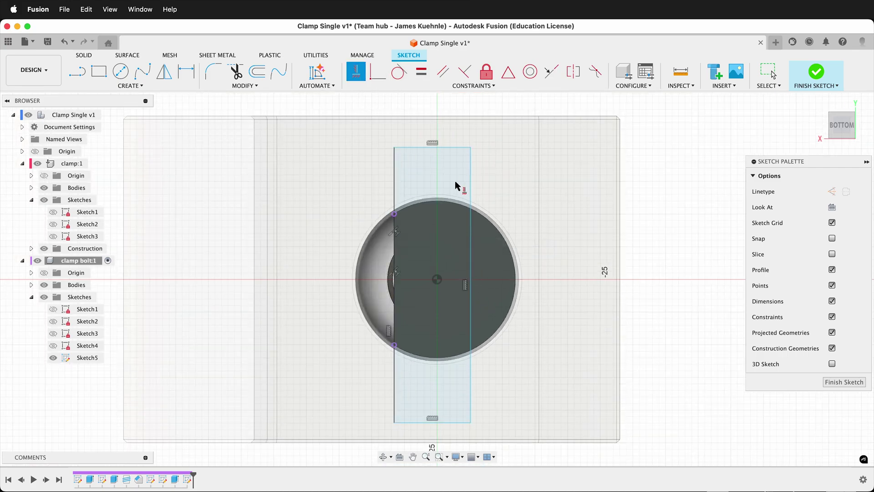
pyautogui.click(435, 148)
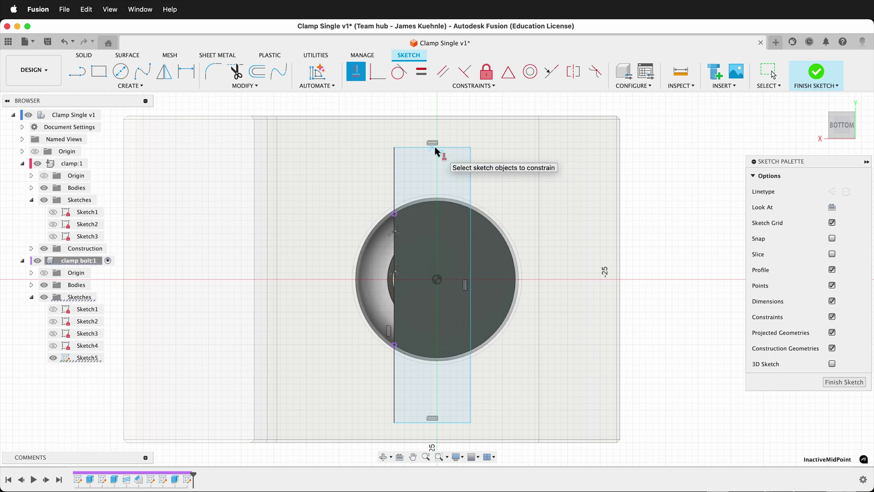
pyautogui.click(437, 281)
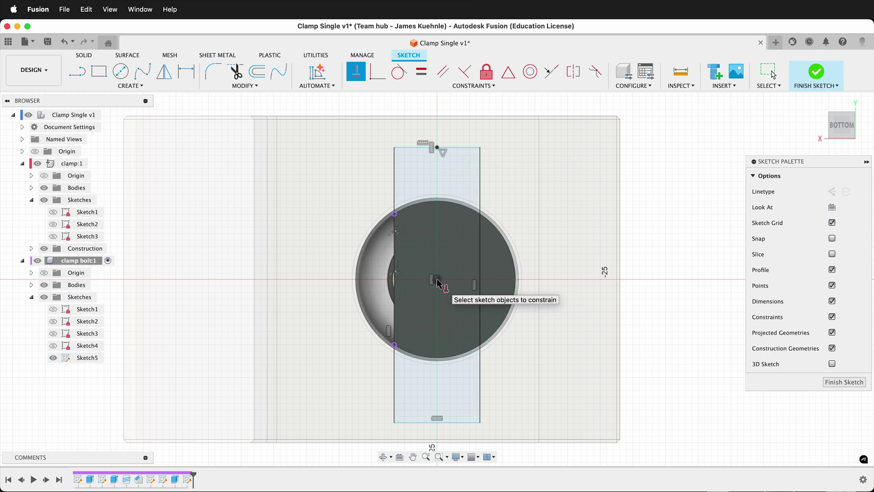
# Dimension the rectangle's long edge opposite the flat as 40 mm
pyautogui.press('d')
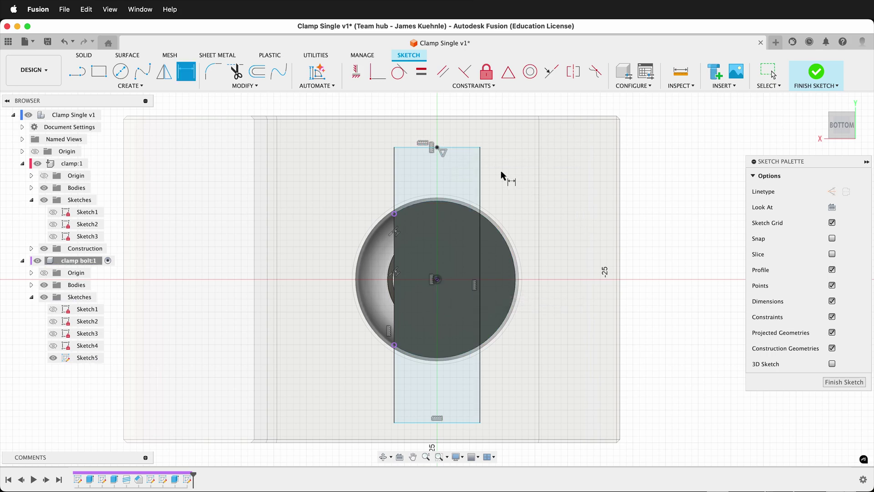
pyautogui.click(480, 181)
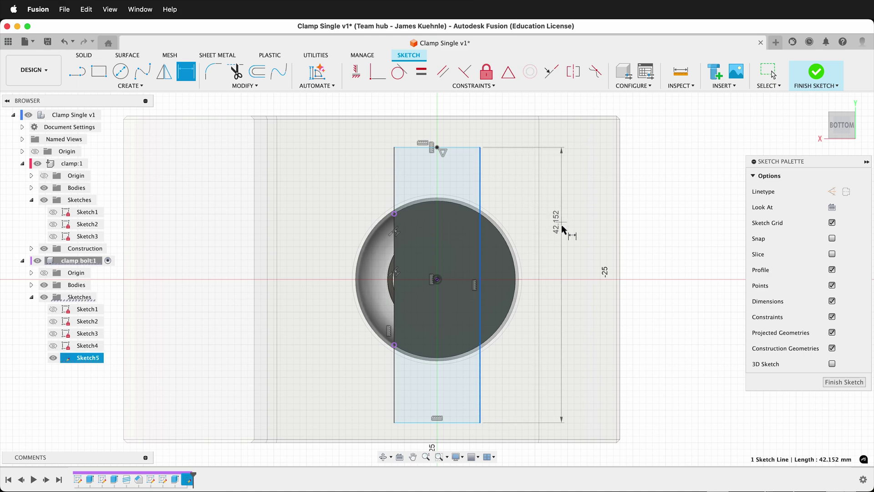
pyautogui.click(560, 298)
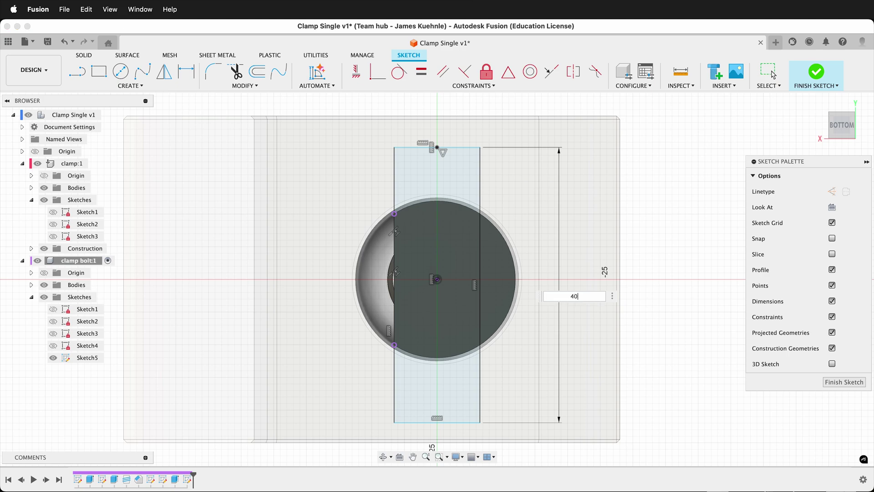
pyautogui.press('Return')
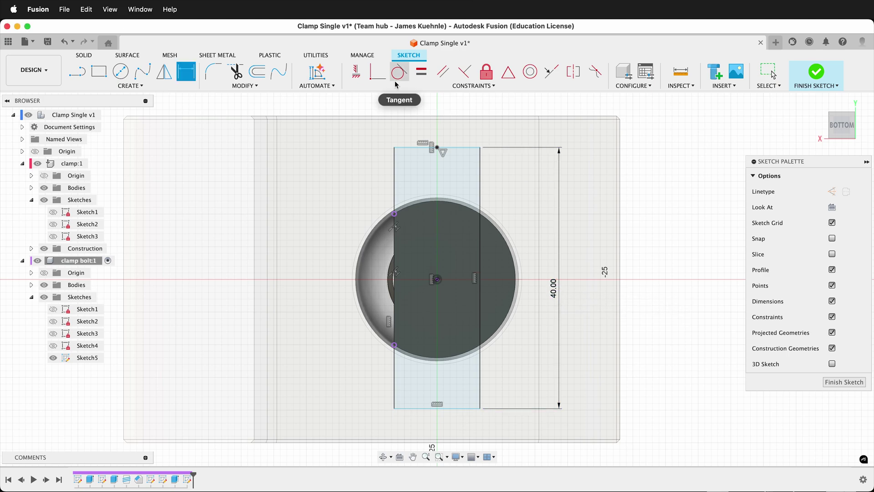
# Align the midpoint of the rectangle's long edge opposite the flat horizontally with the sketch origin
pyautogui.click(356, 71)
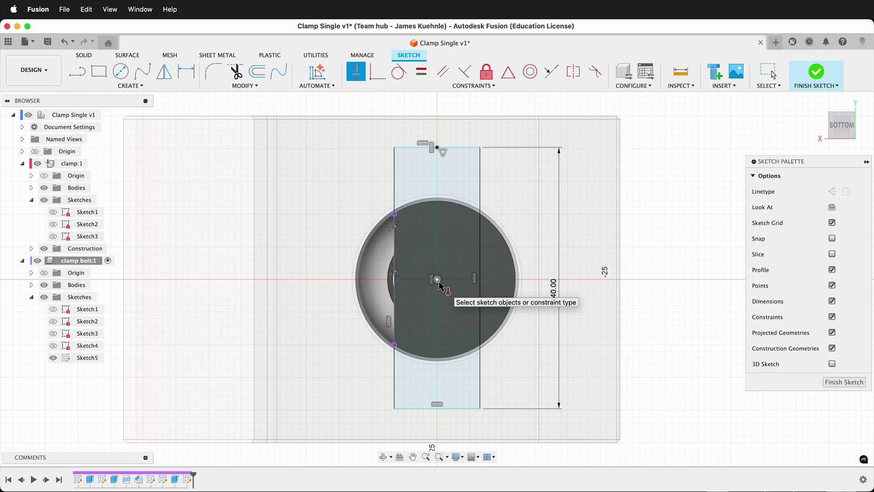
pyautogui.click(439, 283)
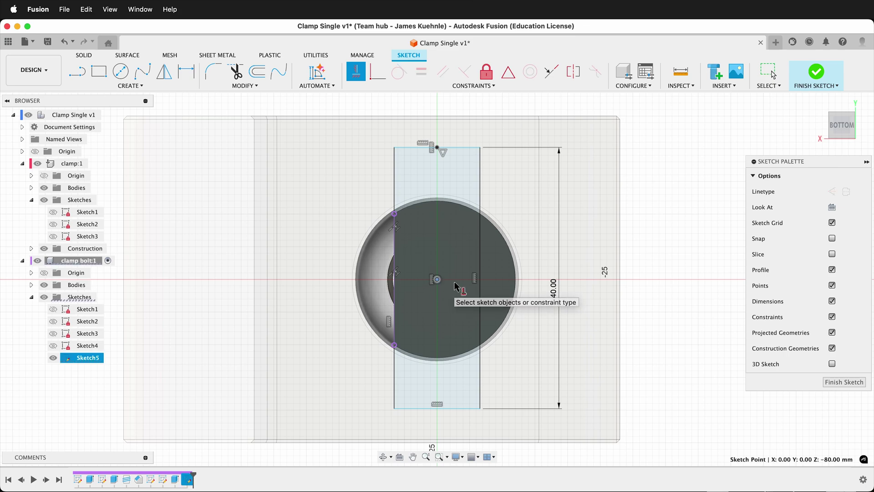
pyautogui.click(480, 280)
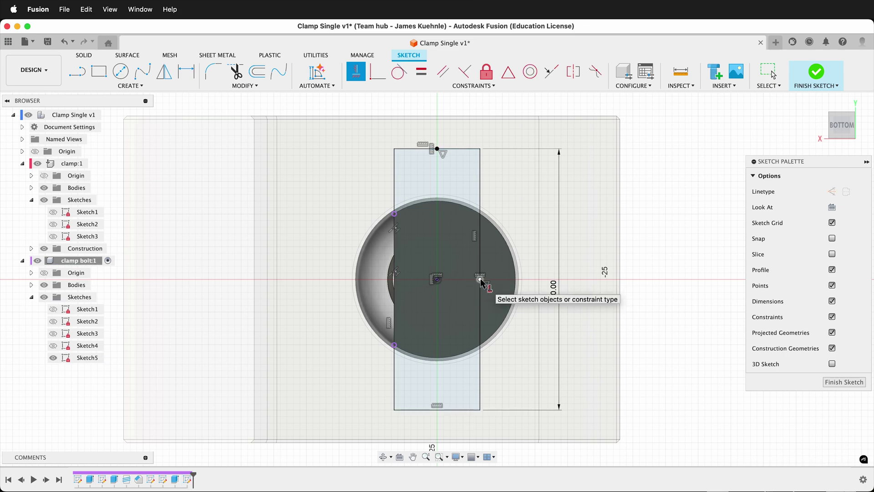
# Extrude the rectangle's three profile regions 25 mm away from the bolt head, joined to the bolt as a handle block
pyautogui.press('e')
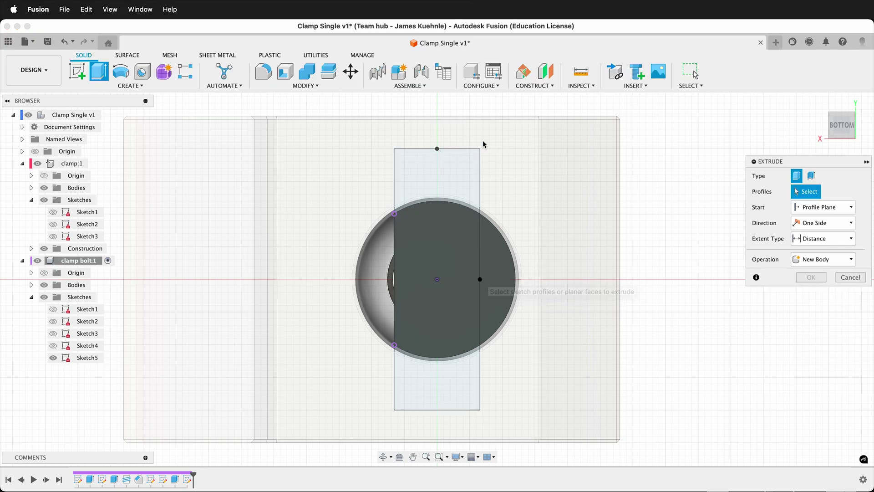
pyautogui.click(456, 182)
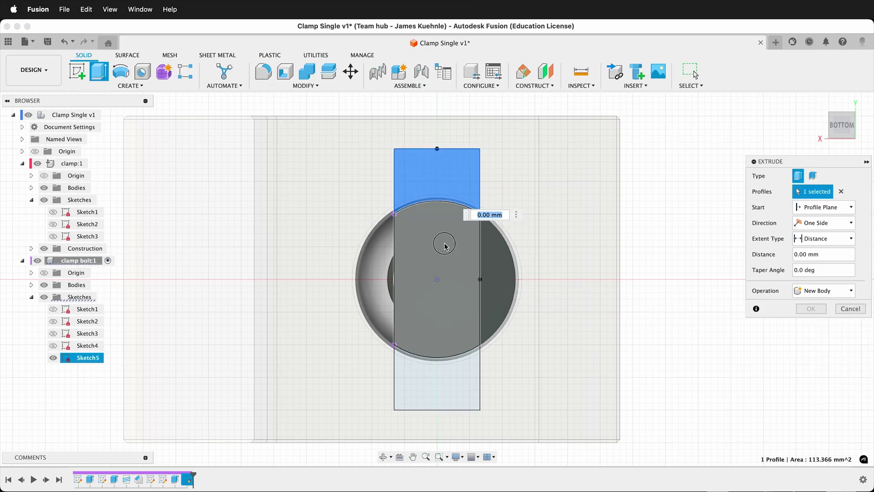
pyautogui.click(445, 246)
pyautogui.click(449, 369)
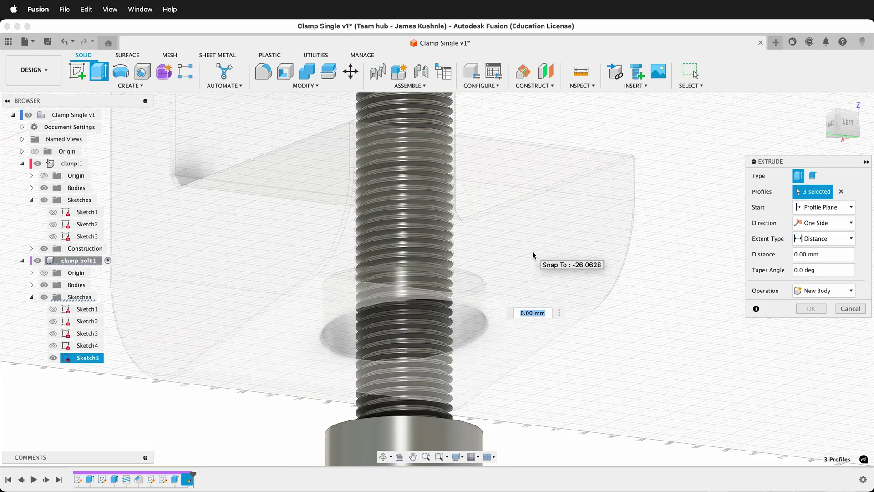
pyautogui.write('25')
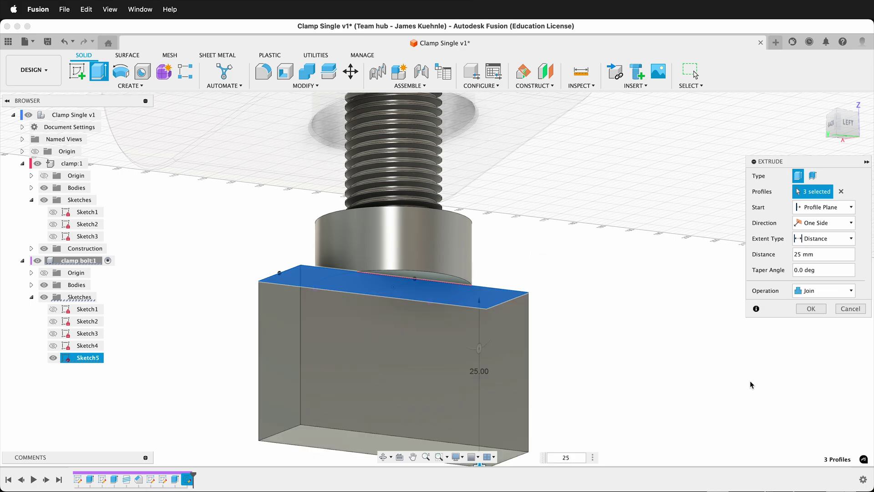
pyautogui.moveTo(345, 490); pyautogui.dragTo(364, 491)
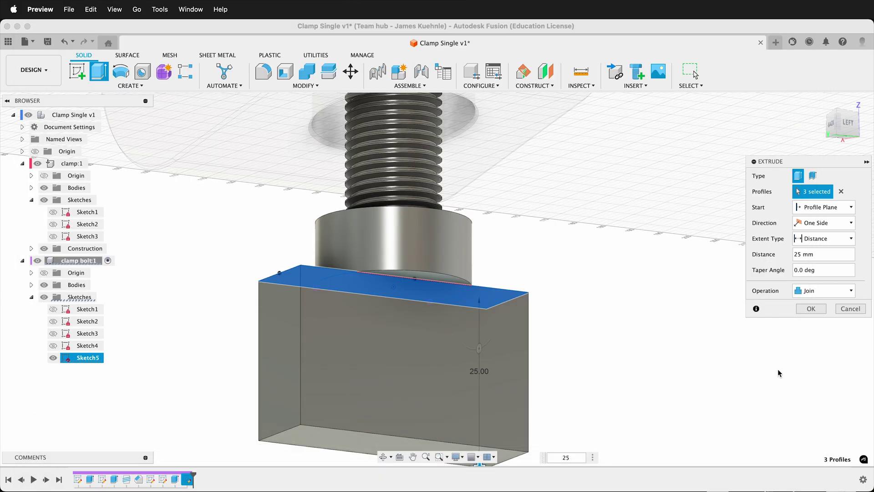
pyautogui.click(811, 309)
pyautogui.keyDown('shift'); pyautogui.hscroll(-10, 569, 230); pyautogui.keyUp('shift')
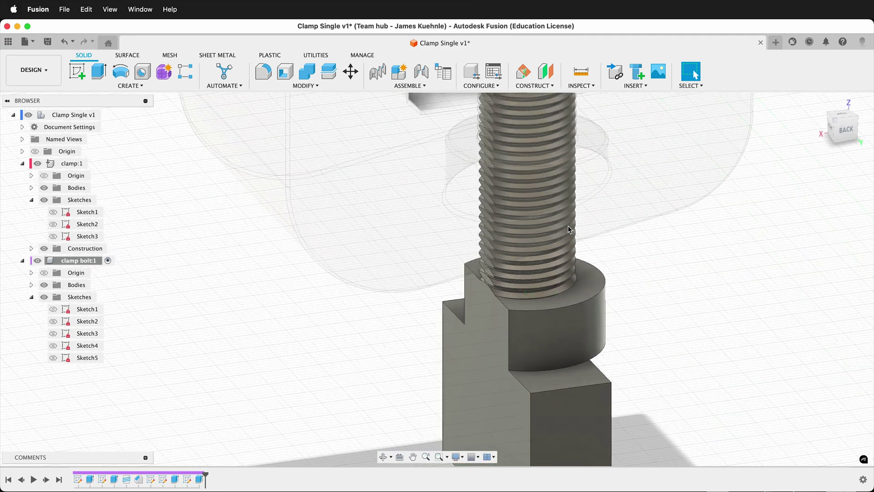
# Start a new sketch for the clamp bolt on the XZ origin plane
pyautogui.scroll(-3, 569, 230)
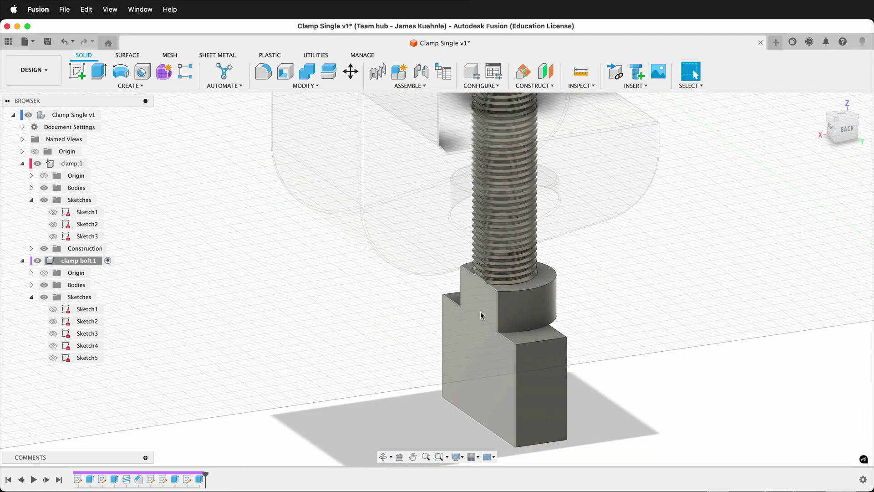
pyautogui.keyDown('shift'); pyautogui.hscroll(-10, 536, 374); pyautogui.keyUp('shift')
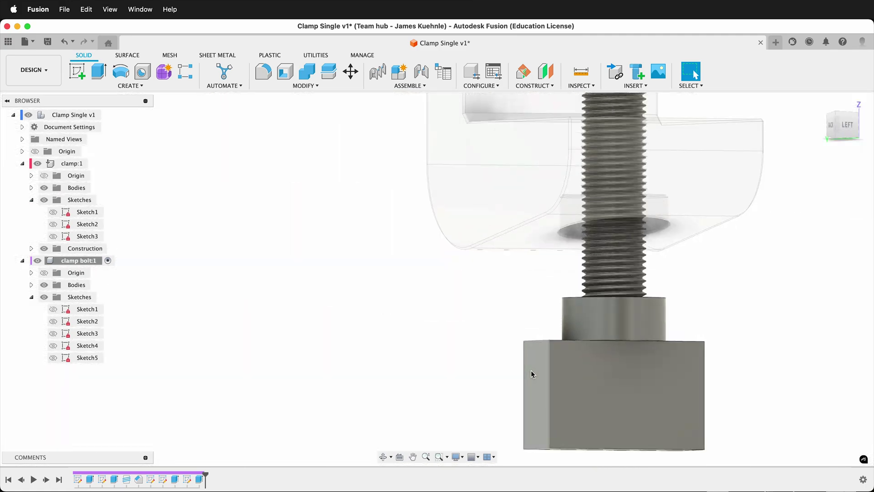
pyautogui.scroll(-3, 697, 372)
pyautogui.keyDown('shift'); pyautogui.scroll(-10, 697, 372); pyautogui.keyUp('shift')
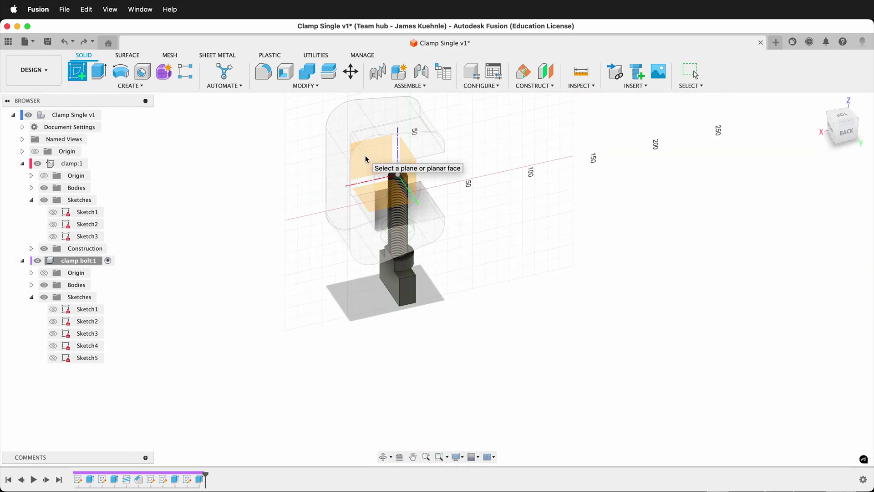
pyautogui.click(382, 195)
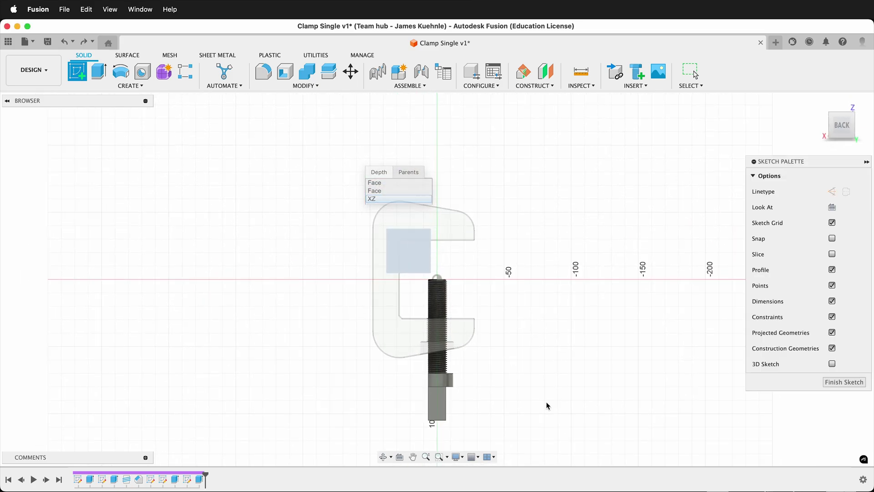
pyautogui.scroll(10, 547, 405)
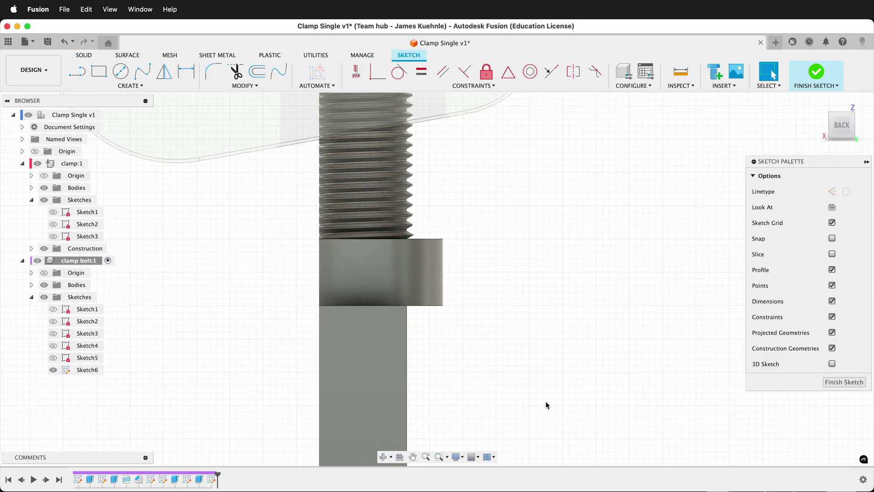
# Project the bolt head's curved side face and the handle block's end face into the sketch
pyautogui.press('p')
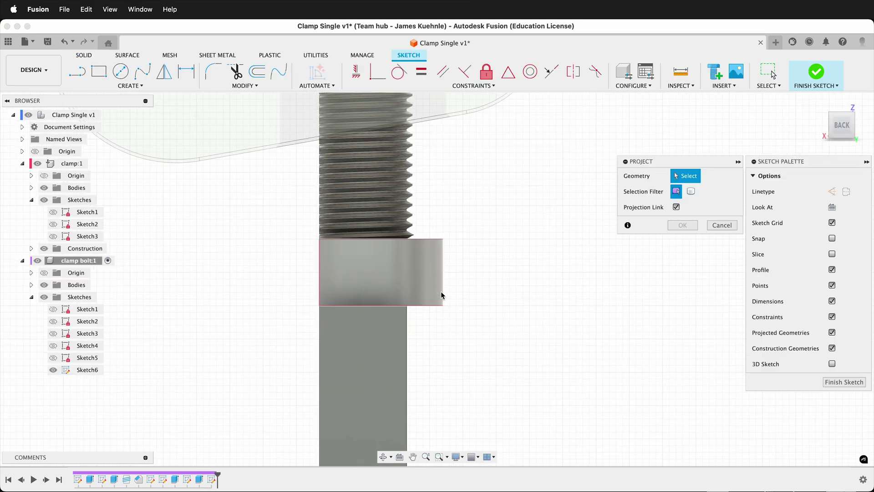
pyautogui.click(426, 278)
pyautogui.click(382, 364)
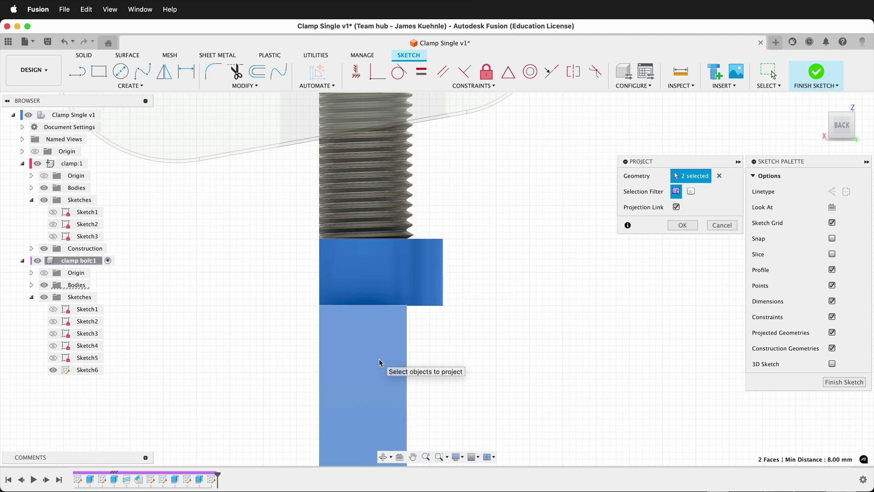
pyautogui.click(682, 225)
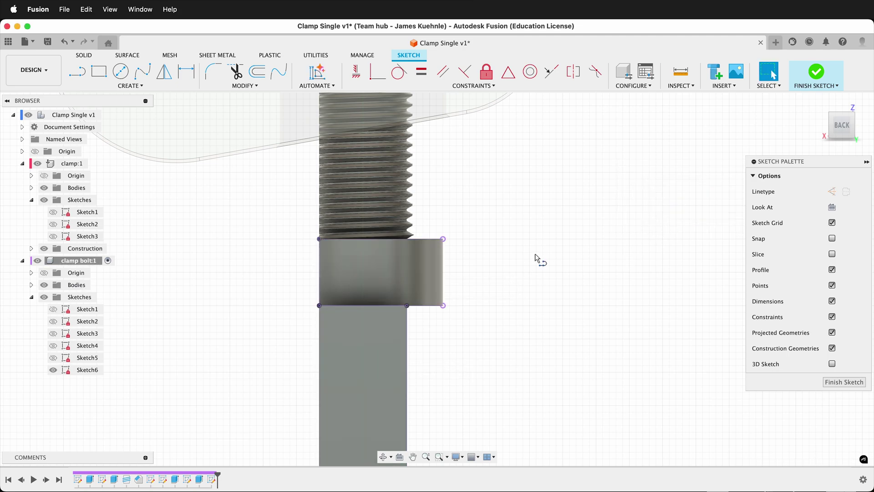
# Sketch a slanted line from the bolt head's lower outer corner to the handle block's adjacent vertical edge, forming a triangle
pyautogui.press('l')
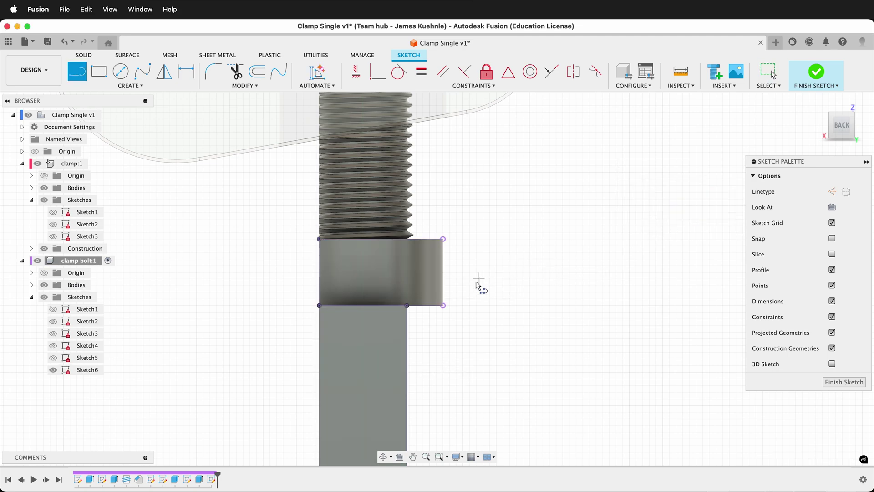
pyautogui.click(443, 305)
pyautogui.click(407, 370)
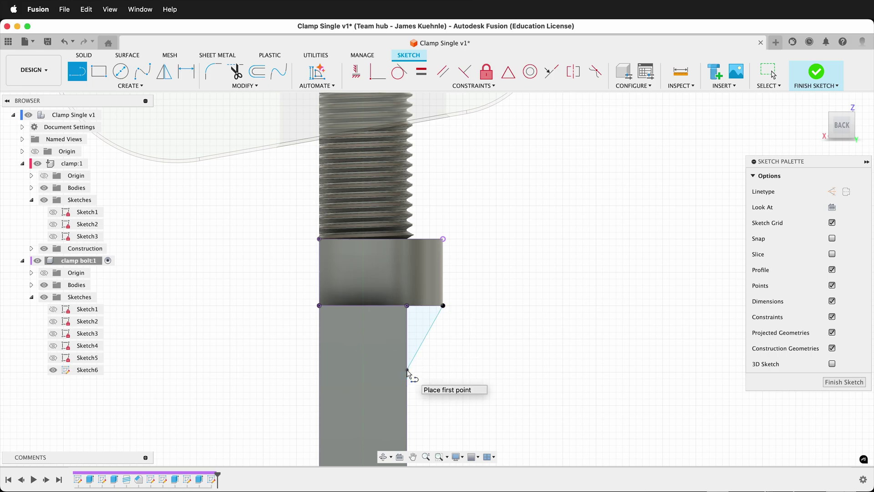
# Dimension the angle between the slanted line and the handle block's vertical edge as 45 degrees
pyautogui.press('d')
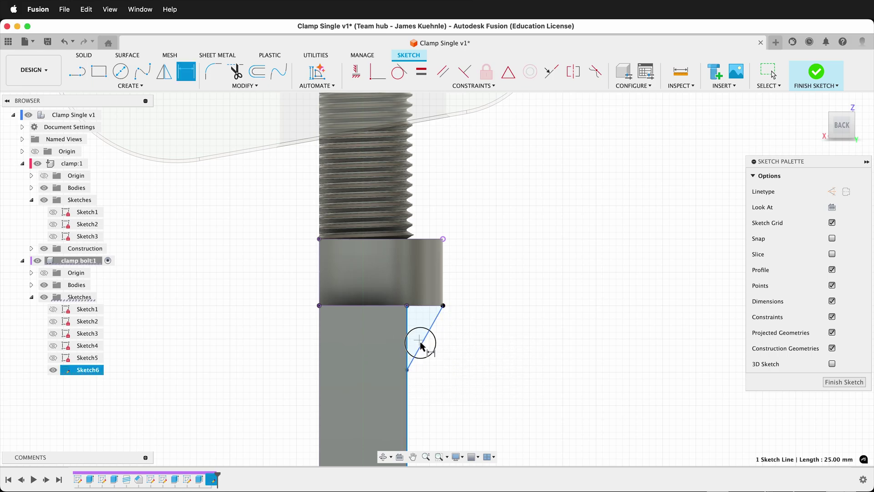
pyautogui.click(420, 347)
pyautogui.click(417, 333)
pyautogui.write('45')
pyautogui.press('Return')
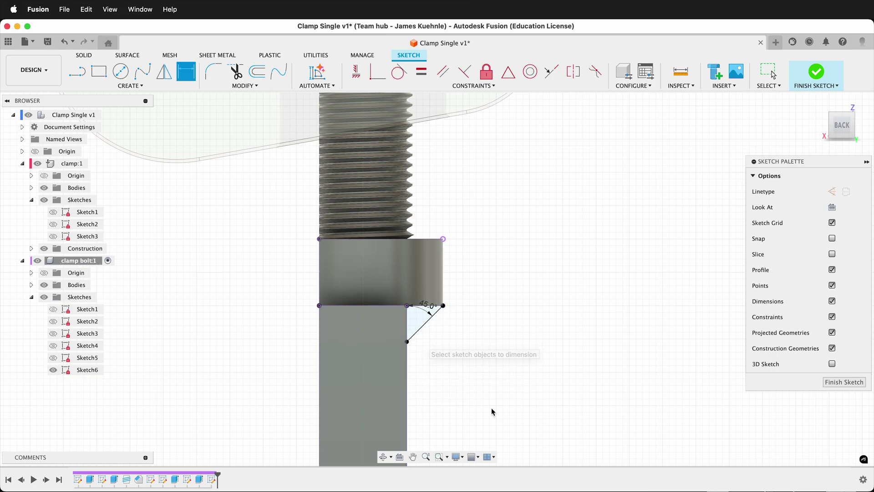
# Extrude the triangle symmetrically 15 mm per side, joined to the bolt as a support wedge under the head
pyautogui.keyDown('shift'); pyautogui.hscroll(10, 501, 234); pyautogui.keyUp('shift')
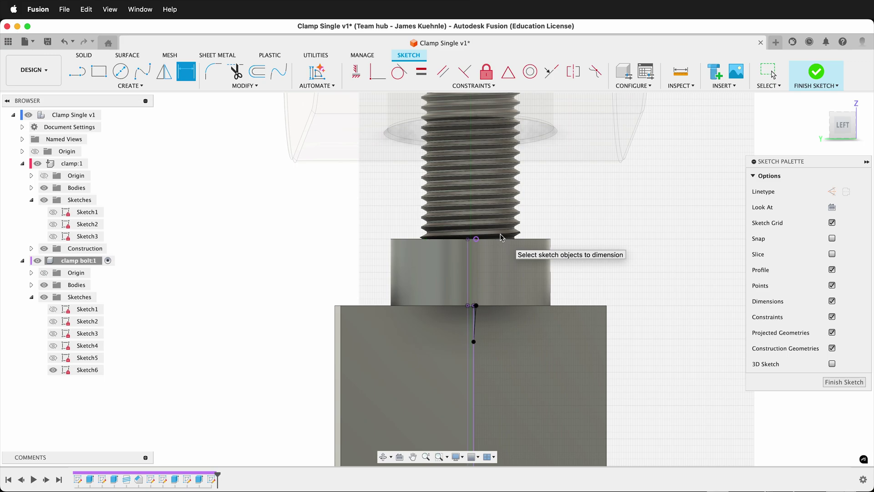
pyautogui.press('e')
pyautogui.click(472, 320)
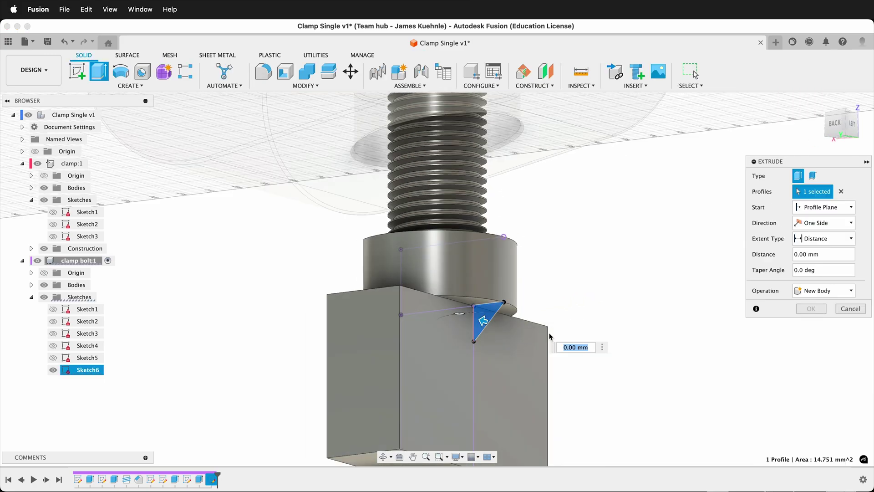
pyautogui.click(820, 238)
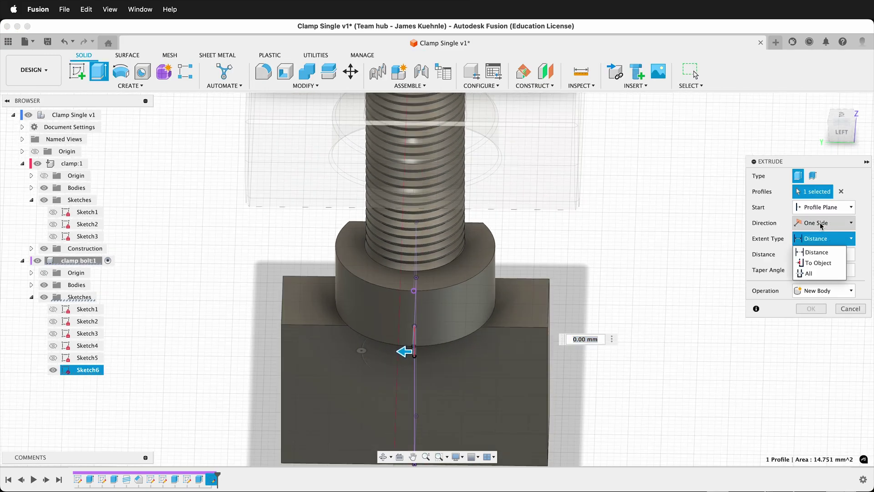
pyautogui.click(822, 223)
pyautogui.click(820, 258)
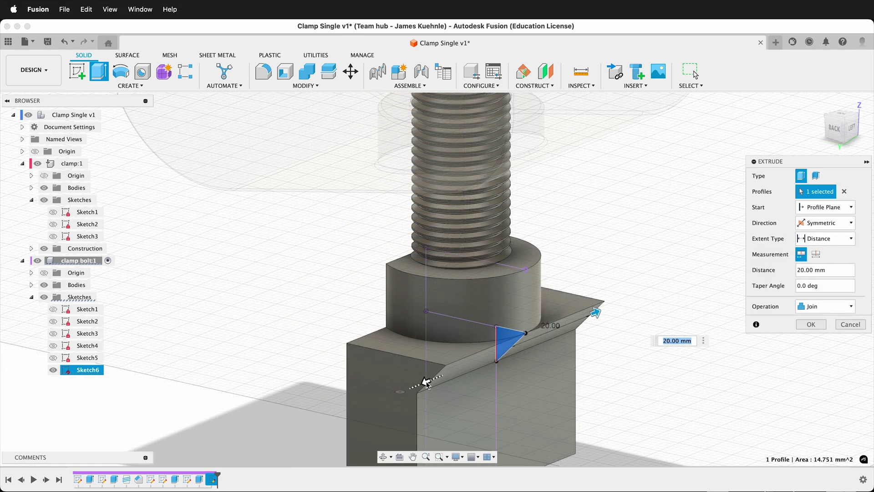
pyautogui.moveTo(426, 382); pyautogui.dragTo(446, 374)
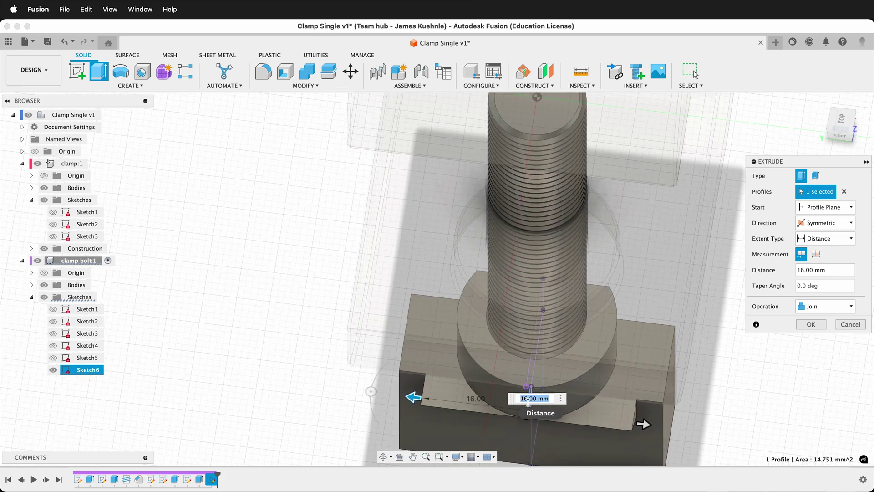
pyautogui.write('5')
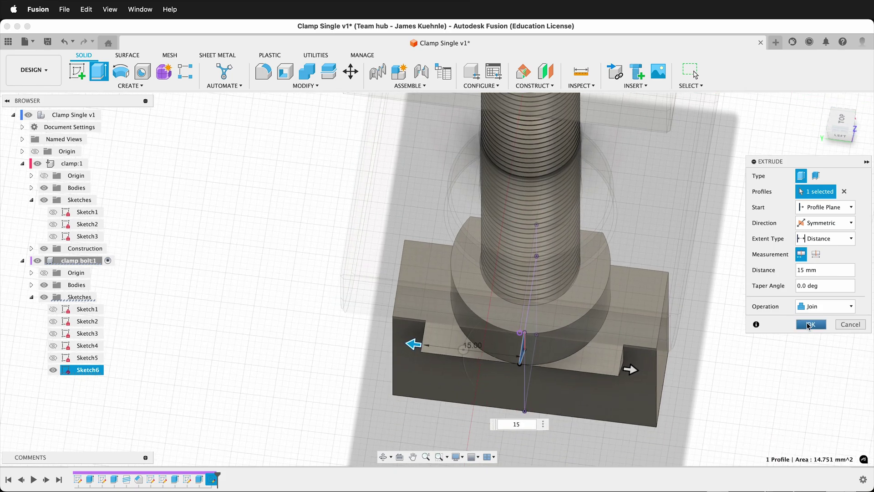
pyautogui.click(809, 325)
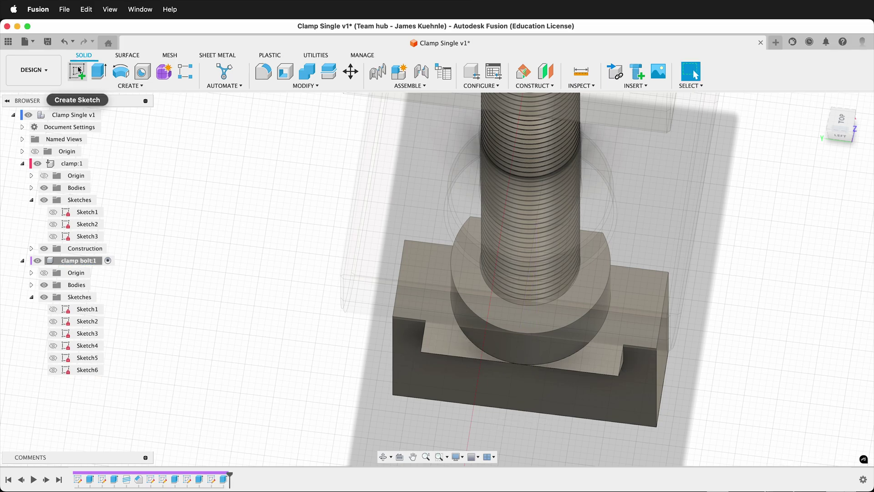
# Start a sketch on the support wedge's upper face and project both upper block faces beside the bolt head into it
pyautogui.click(80, 78)
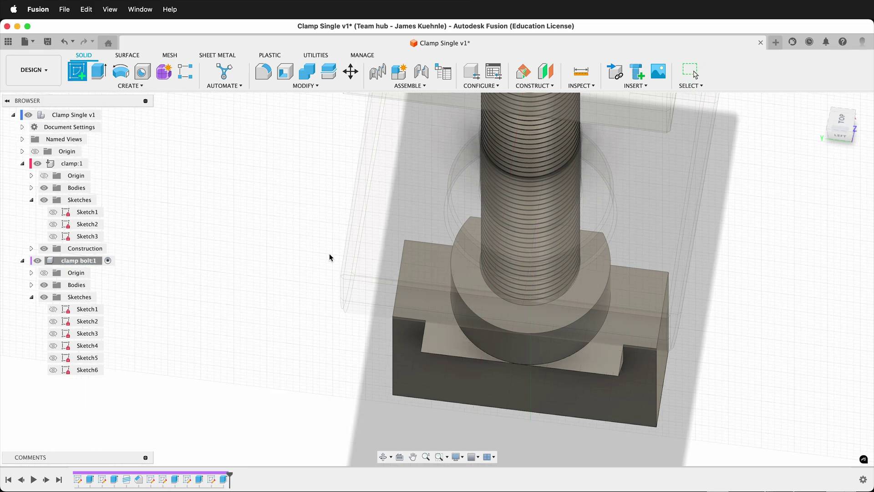
pyautogui.click(442, 350)
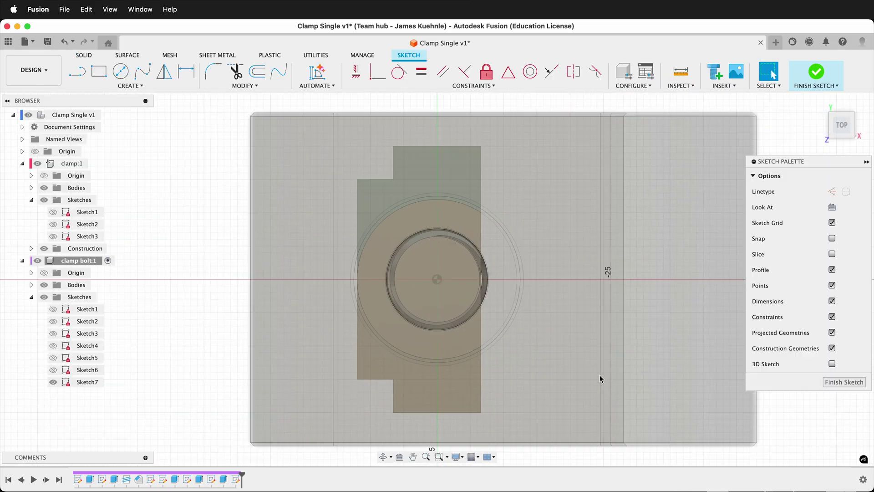
pyautogui.press('p')
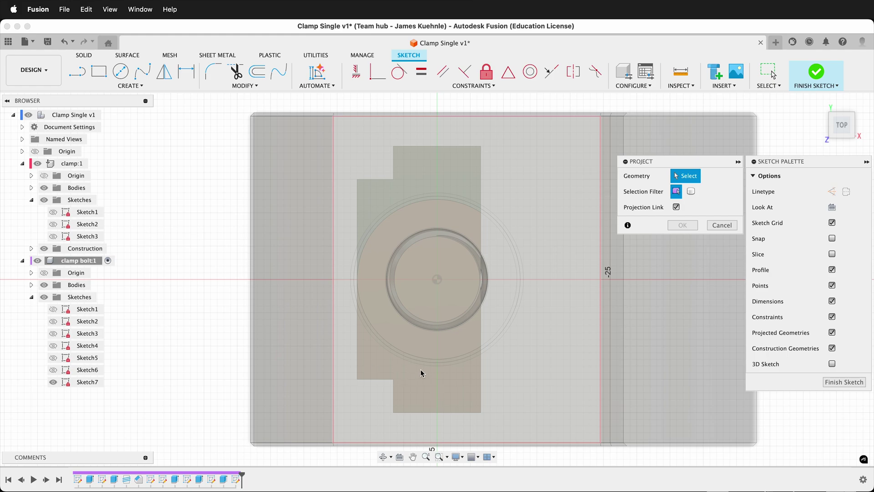
pyautogui.keyDown('shift'); pyautogui.moveTo(420, 370); pyautogui.dragTo(419, 370, button='middle'); pyautogui.keyUp('shift')
pyautogui.scroll(-5, 421, 370)
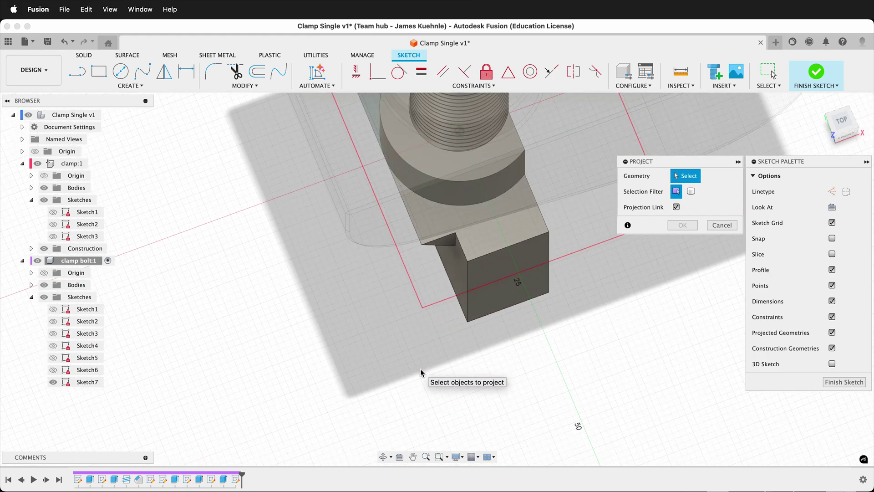
pyautogui.keyDown('shift'); pyautogui.scroll(-3, 325, 298); pyautogui.keyUp('shift')
pyautogui.keyDown('shift'); pyautogui.scroll(-5, 325, 299); pyautogui.keyUp('shift')
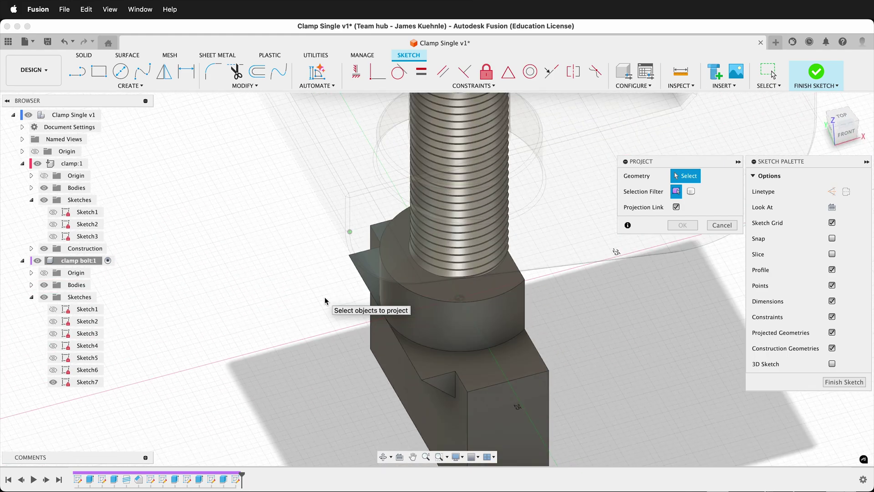
pyautogui.click(425, 363)
pyautogui.keyDown('shift'); pyautogui.hscroll(-5, 424, 363); pyautogui.keyUp('shift')
pyautogui.click(296, 324)
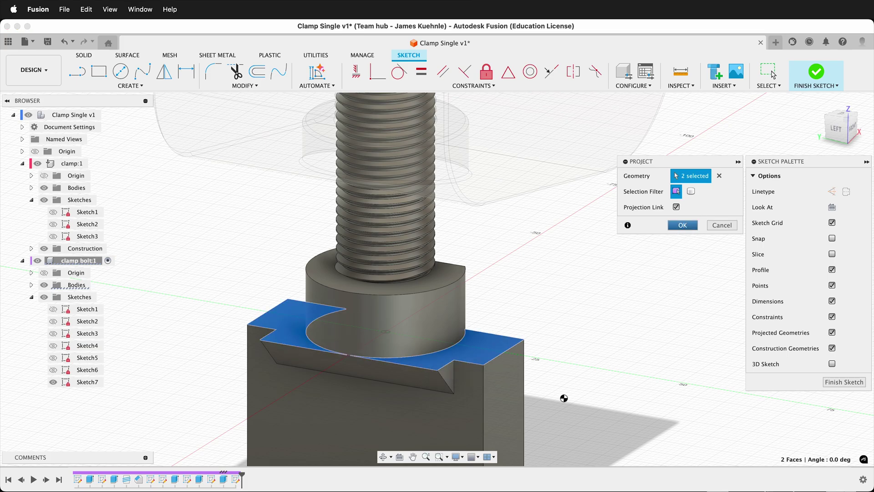
pyautogui.press('Return')
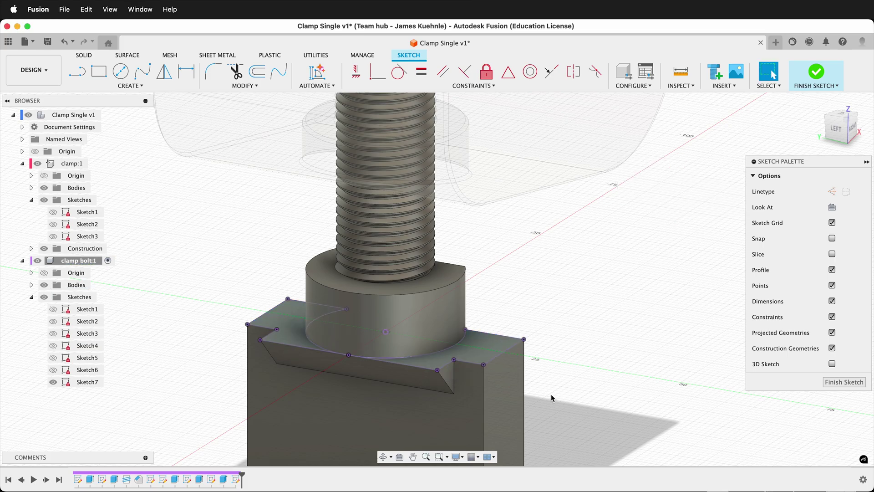
# Sketch a line between the two inner corners where the wedge's ends meet the handle block
pyautogui.press('l')
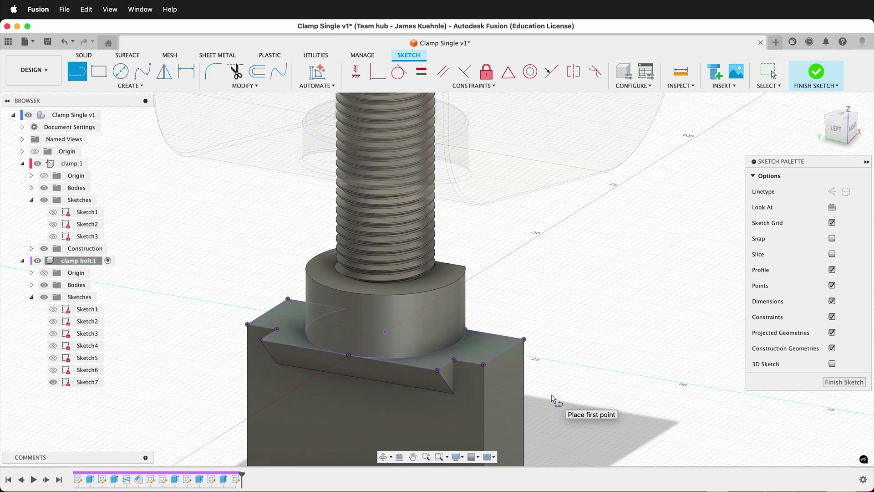
pyautogui.click(454, 361)
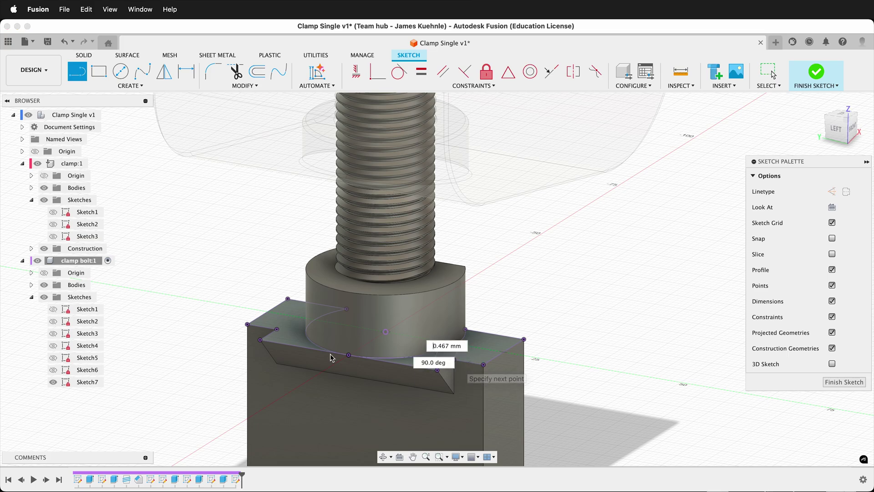
pyautogui.click(277, 330)
# Extrude the two wedge regions protruding beside the round bolt head downward as a cut with extent All
pyautogui.keyDown('shift'); pyautogui.moveTo(424, 369); pyautogui.dragTo(423, 369, button='middle'); pyautogui.keyUp('shift')
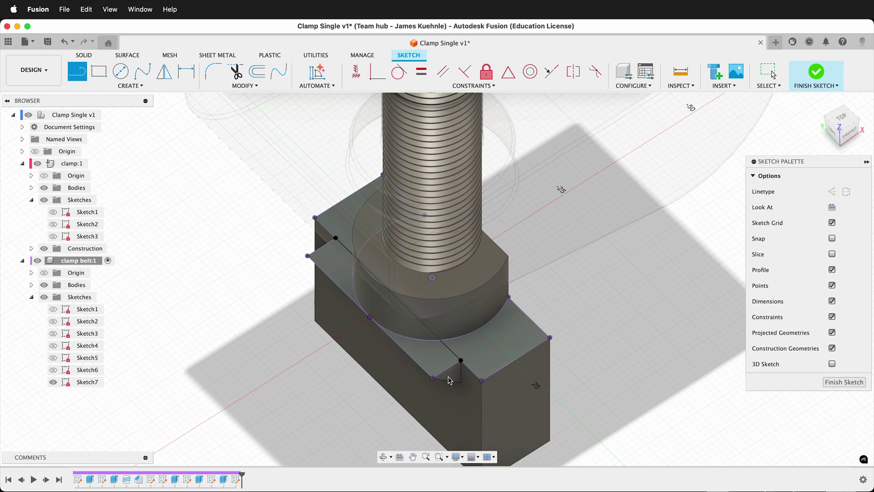
pyautogui.press('e')
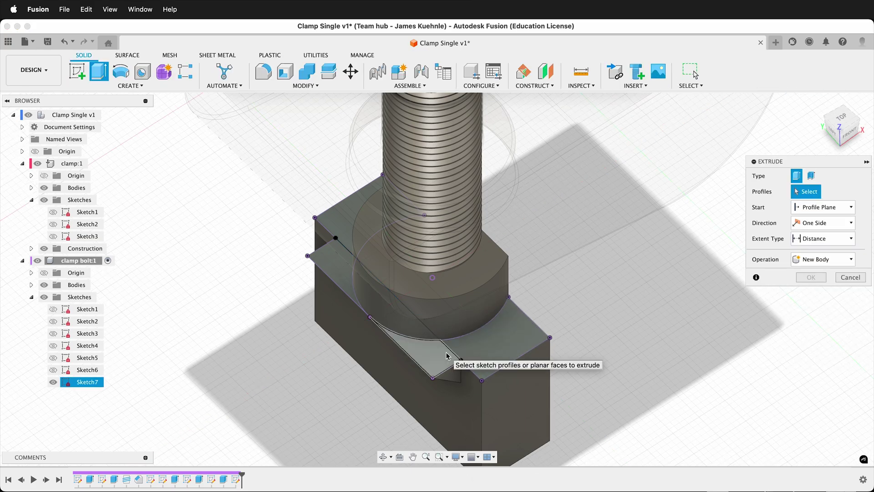
pyautogui.click(445, 360)
pyautogui.click(338, 263)
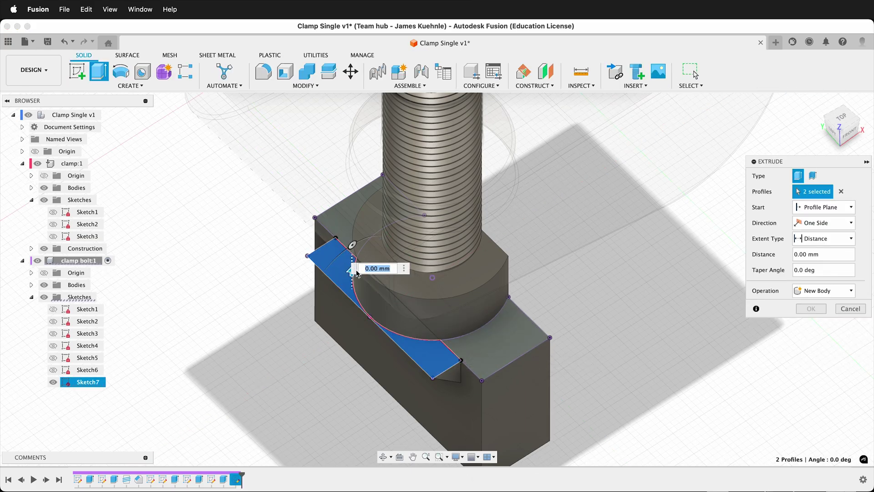
pyautogui.moveTo(378, 273)
pyautogui.keyDown('shift'); pyautogui.mouseDown(button='middle')
pyautogui.moveTo(393, 286)
pyautogui.moveTo(384, 277)
pyautogui.mouseUp(button='middle'); pyautogui.keyUp('shift')
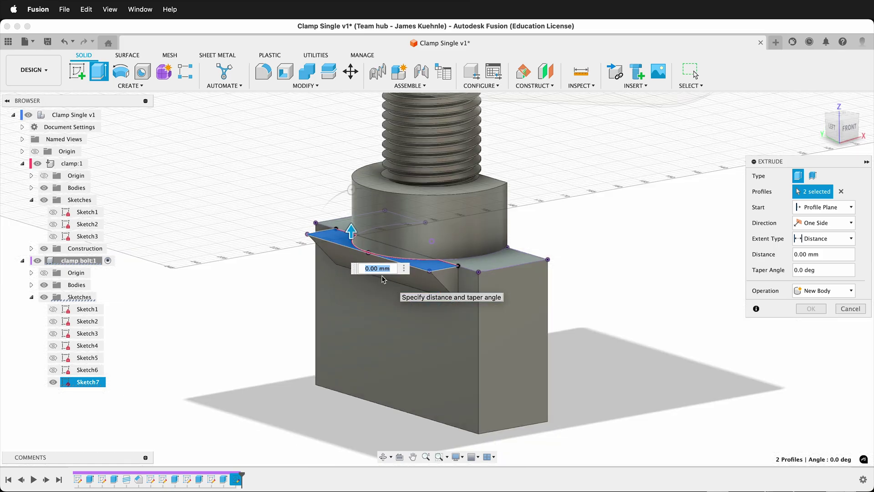
pyautogui.moveTo(351, 233); pyautogui.dragTo(352, 341)
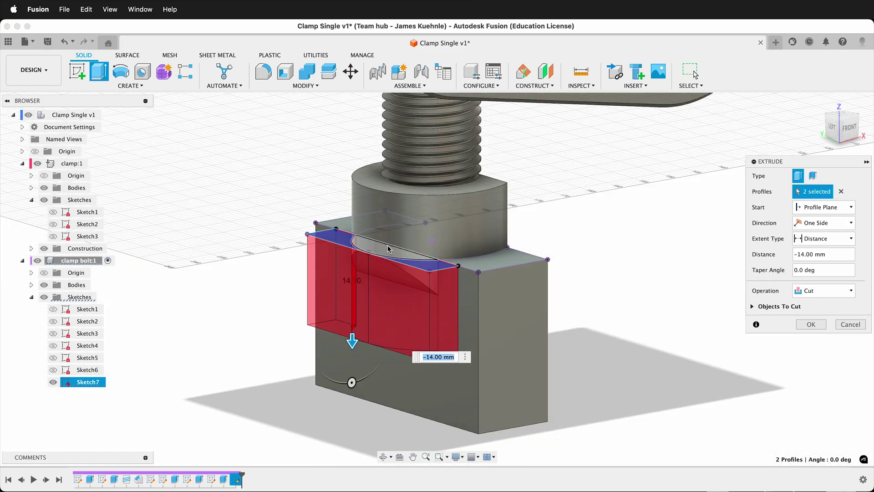
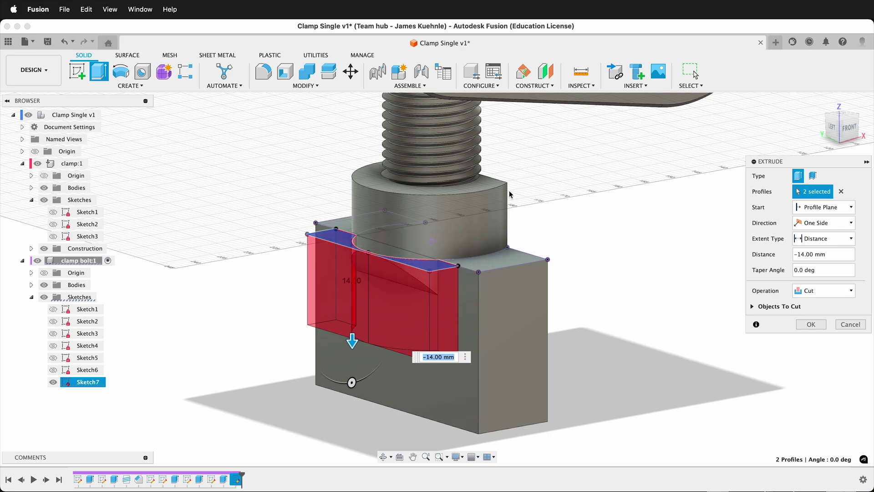
pyautogui.click(819, 239)
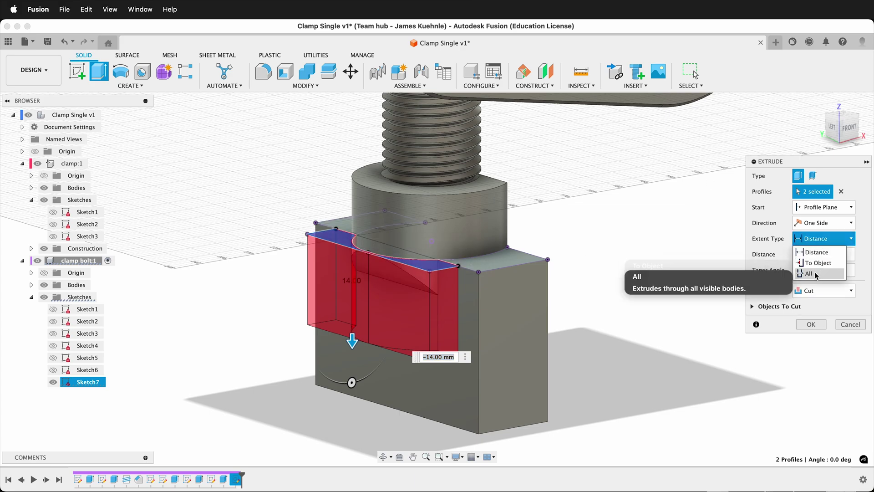
pyautogui.click(814, 272)
pyautogui.click(811, 325)
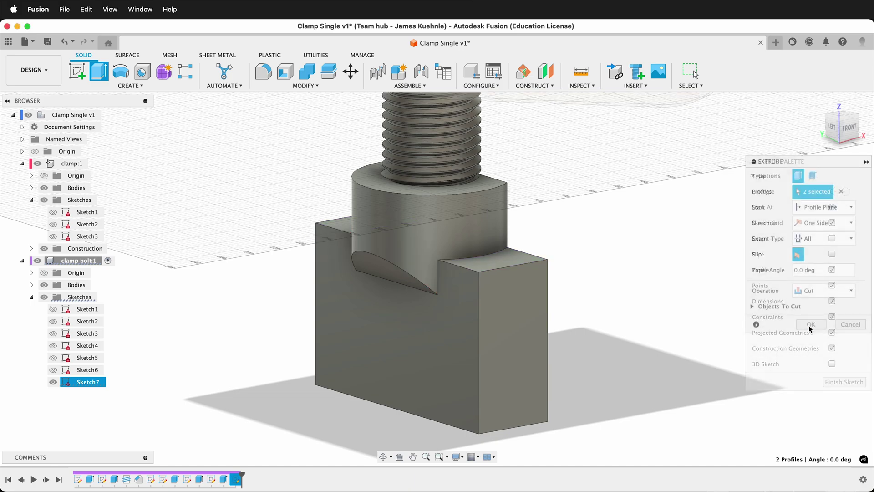
# Start a fillet and select the head's upper rim, the trimmed wedge's outline, and the top, corner and bottom edges at the block's back end
pyautogui.keyDown('shift'); pyautogui.hscroll(-10, 425, 381); pyautogui.keyUp('shift')
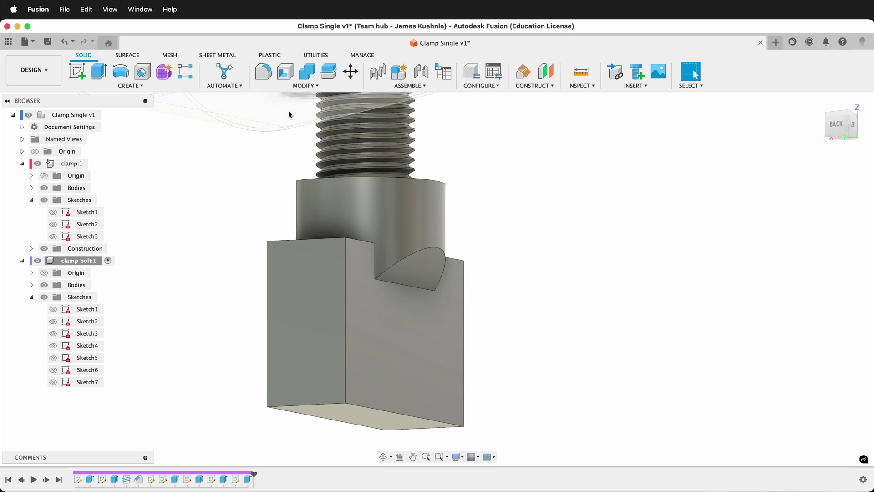
pyautogui.click(262, 69)
pyautogui.keyDown('shift'); pyautogui.moveTo(255, 183); pyautogui.dragTo(256, 186, button='middle'); pyautogui.keyUp('shift')
pyautogui.click(375, 182)
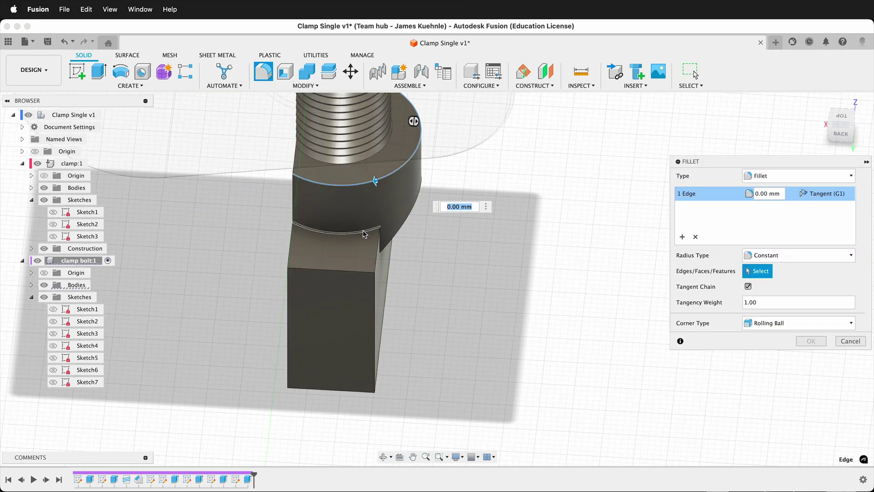
pyautogui.click(364, 233)
pyautogui.click(358, 272)
pyautogui.click(377, 255)
pyautogui.keyDown('shift'); pyautogui.moveTo(377, 255); pyautogui.dragTo(379, 258, button='middle'); pyautogui.keyUp('shift')
pyautogui.click(393, 255)
pyautogui.click(412, 261)
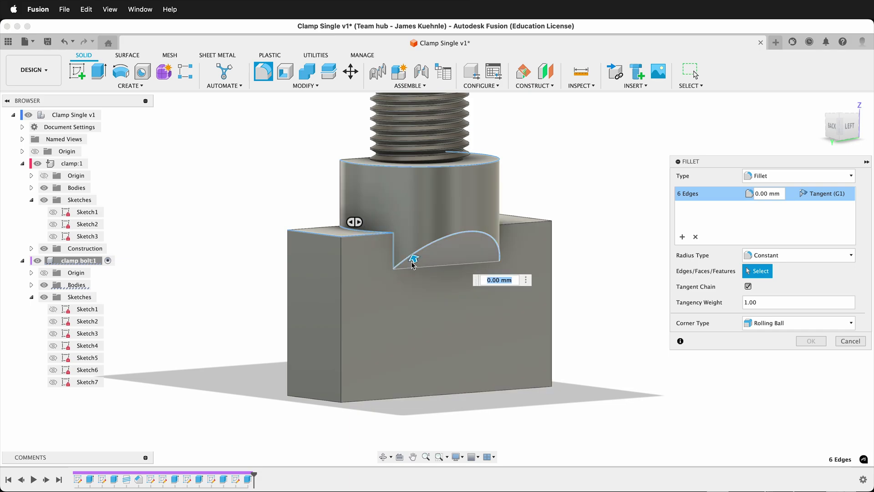
pyautogui.click(413, 267)
pyautogui.click(342, 267)
pyautogui.click(320, 400)
pyautogui.click(365, 401)
# Add the front shoulder's arc, step, top, vertical corner and bottom end edges to the fillet selection
pyautogui.keyDown('shift'); pyautogui.moveTo(401, 292); pyautogui.dragTo(538, 329, button='middle'); pyautogui.keyUp('shift')
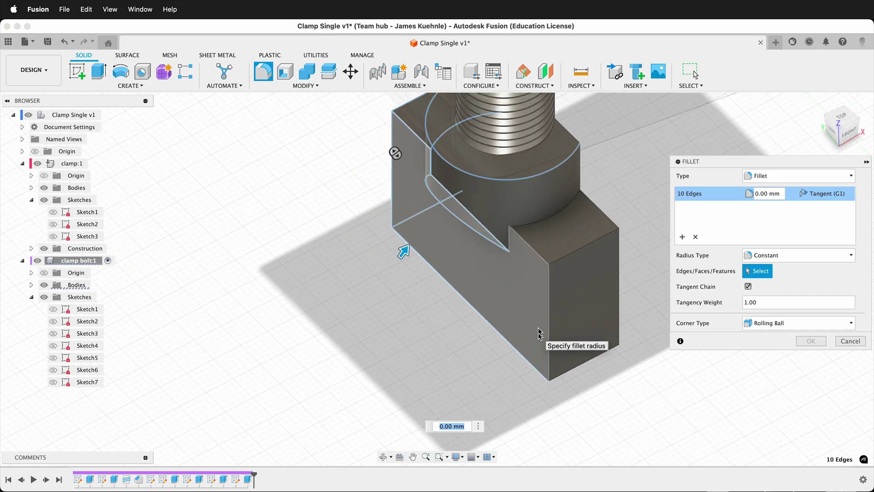
pyautogui.click(536, 222)
pyautogui.click(509, 238)
pyautogui.click(528, 244)
pyautogui.click(579, 249)
pyautogui.click(548, 309)
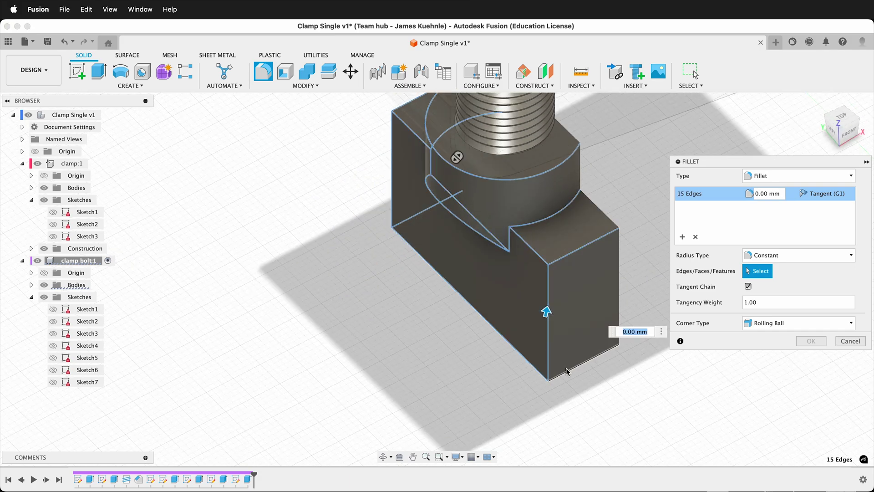
pyautogui.click(567, 371)
# Apply a 1 mm constant radius to the selected bolt head and handle block edges
pyautogui.keyDown('shift'); pyautogui.moveTo(569, 374); pyautogui.dragTo(512, 280, button='middle'); pyautogui.keyUp('shift')
pyautogui.write('1')
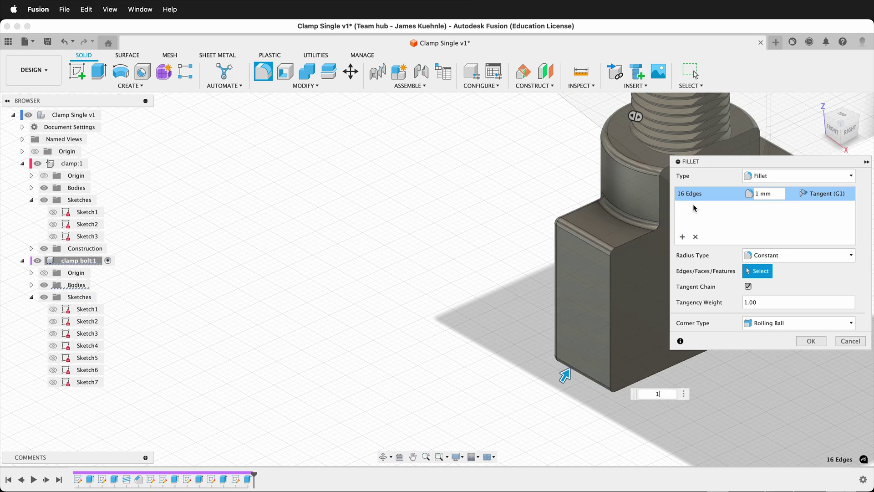
pyautogui.moveTo(705, 163); pyautogui.dragTo(361, 195)
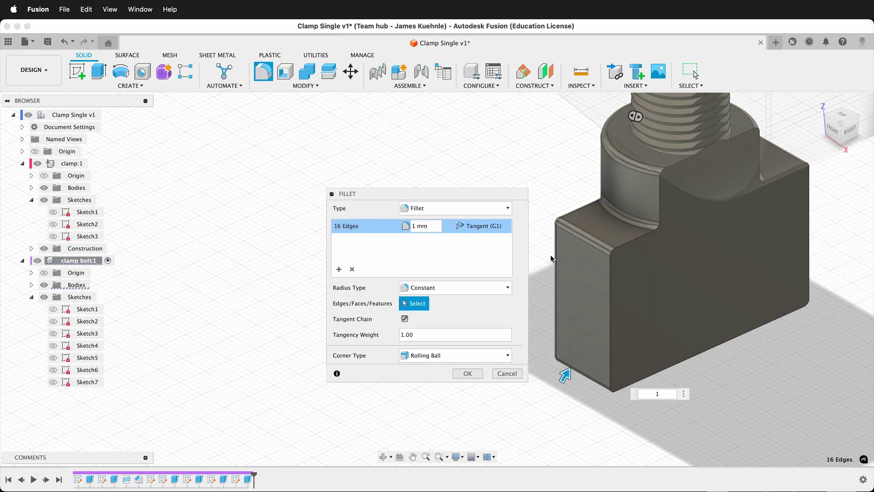
pyautogui.keyDown('shift'); pyautogui.moveTo(552, 257); pyautogui.dragTo(594, 231, button='middle'); pyautogui.keyUp('shift')
pyautogui.keyDown('shift'); pyautogui.moveTo(560, 397); pyautogui.dragTo(574, 408, button='middle'); pyautogui.keyUp('shift')
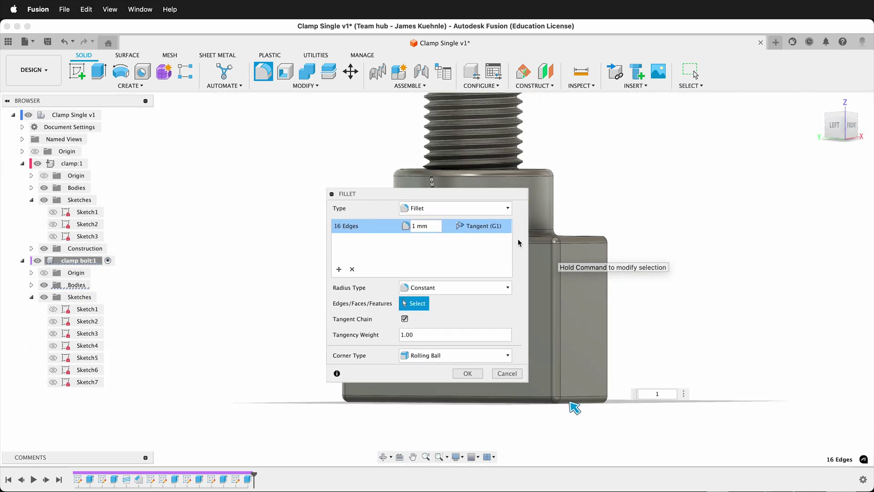
pyautogui.moveTo(477, 201); pyautogui.dragTo(270, 196)
pyautogui.keyDown('shift'); pyautogui.moveTo(450, 293); pyautogui.dragTo(449, 293, button='middle'); pyautogui.keyUp('shift')
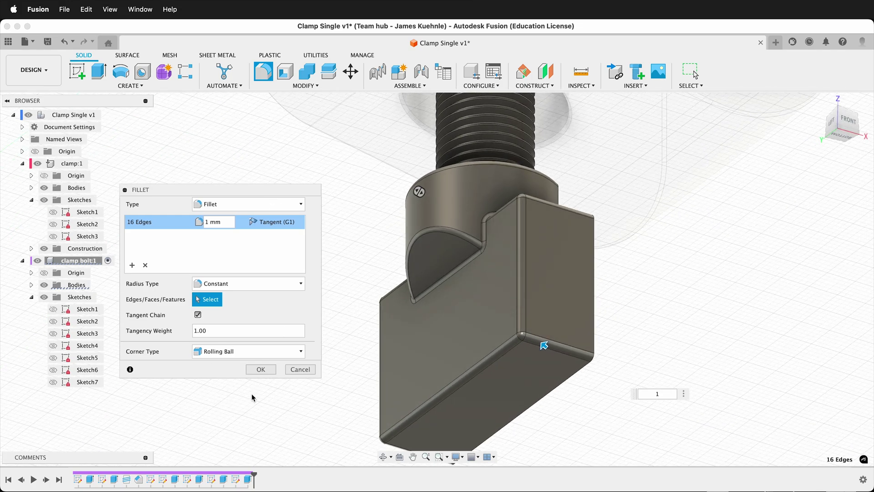
pyautogui.click(262, 372)
# Chamfer the edges of the bolt's large flat side face with an equal distance of 0.5 mm
pyautogui.keyDown('shift'); pyautogui.moveTo(374, 341); pyautogui.dragTo(718, 239, button='middle'); pyautogui.keyUp('shift')
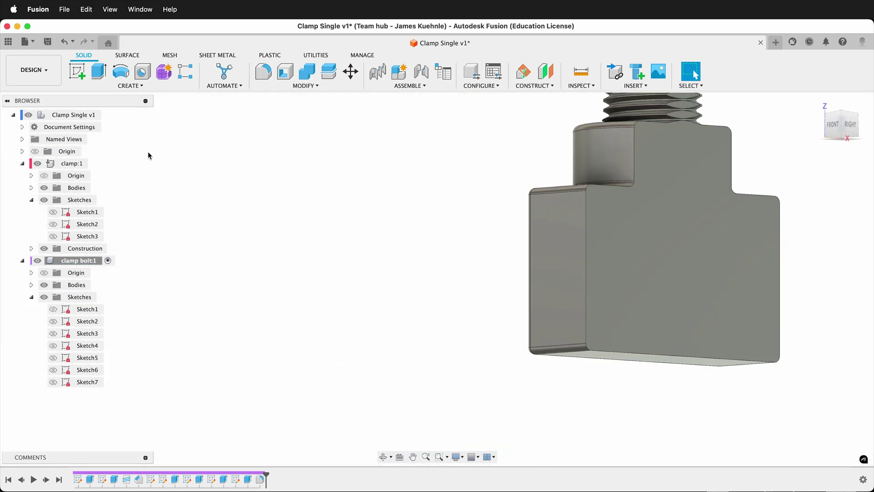
pyautogui.click(304, 86)
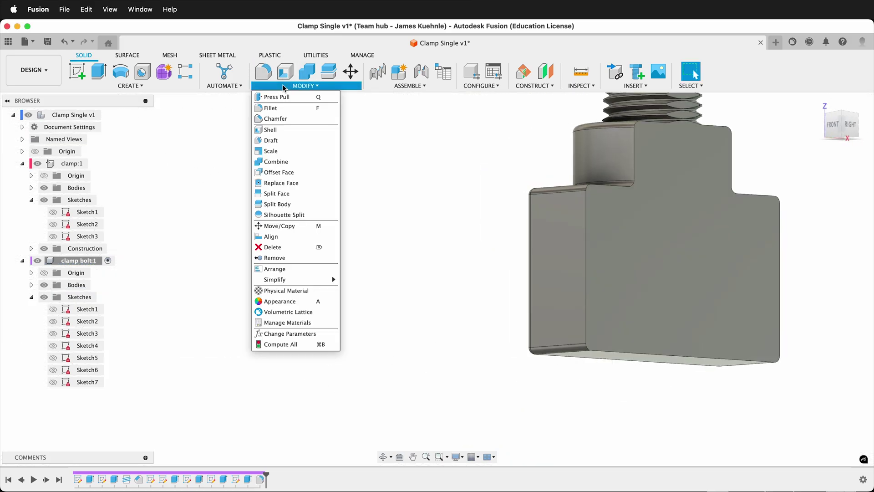
pyautogui.click(273, 117)
pyautogui.keyDown('shift'); pyautogui.moveTo(356, 114); pyautogui.dragTo(644, 192, button='middle'); pyautogui.keyUp('shift')
pyautogui.click(675, 149)
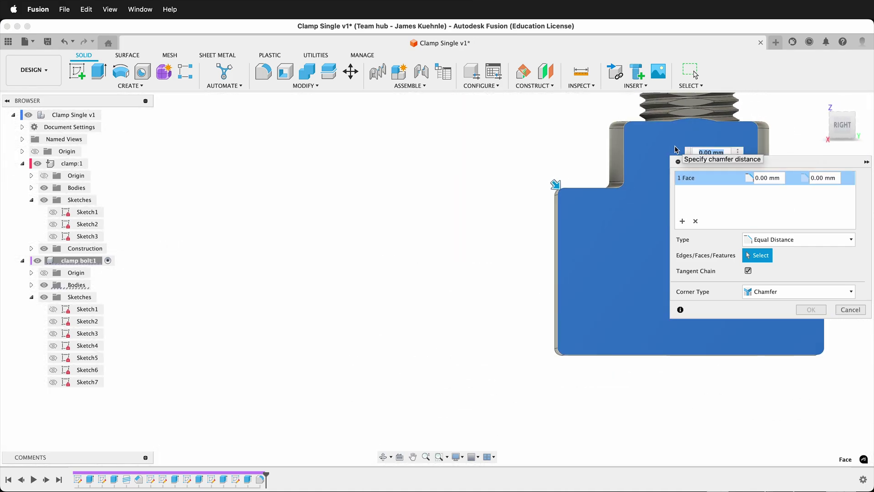
pyautogui.hscroll(5, 676, 150)
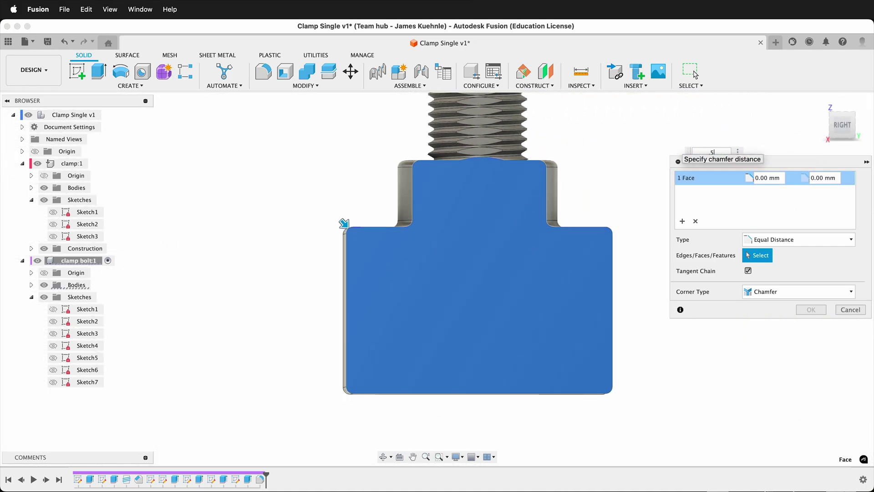
pyautogui.keyDown('shift'); pyautogui.moveTo(658, 117); pyautogui.dragTo(654, 127, button='middle'); pyautogui.keyUp('shift')
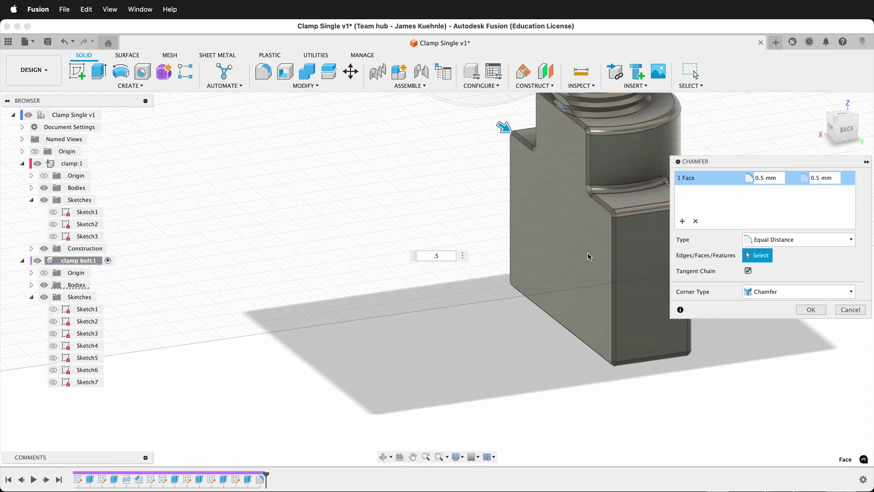
pyautogui.click(811, 311)
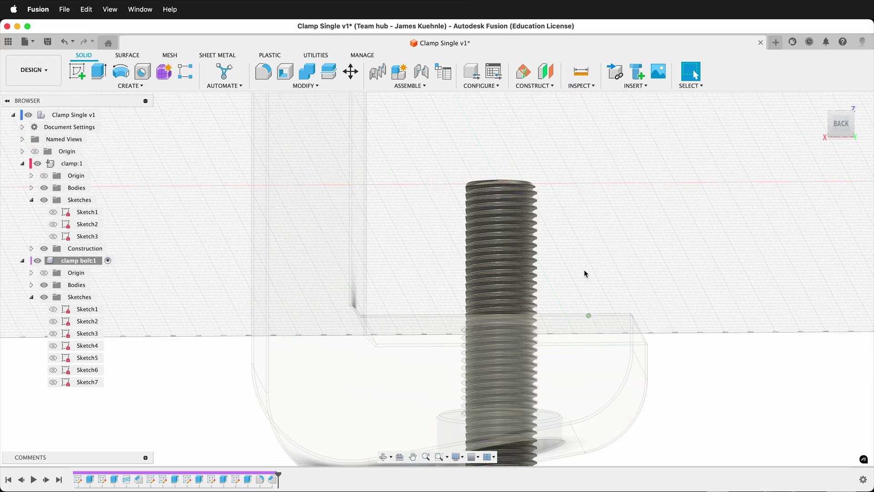
# Hide the clamp bolt component and activate the clamp component for editing
pyautogui.keyDown('shift'); pyautogui.moveTo(585, 271); pyautogui.dragTo(584, 270, button='middle'); pyautogui.keyUp('shift')
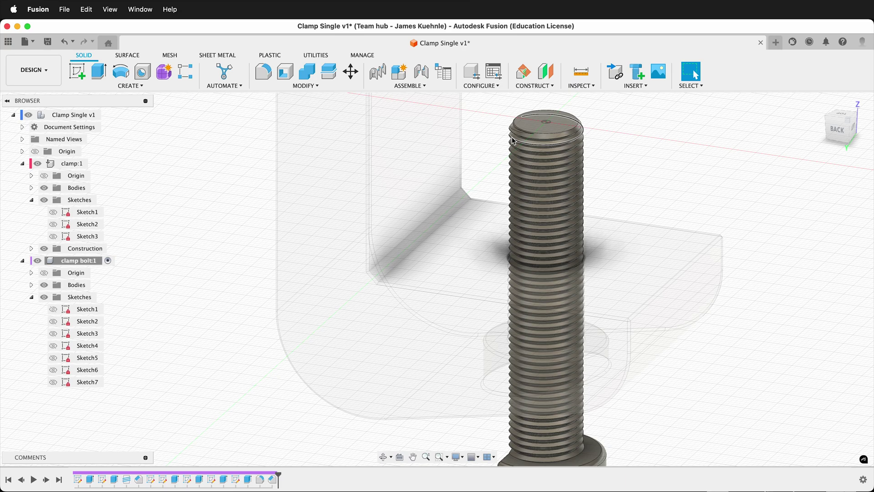
pyautogui.keyDown('shift'); pyautogui.moveTo(477, 191); pyautogui.dragTo(477, 190, button='middle'); pyautogui.keyUp('shift')
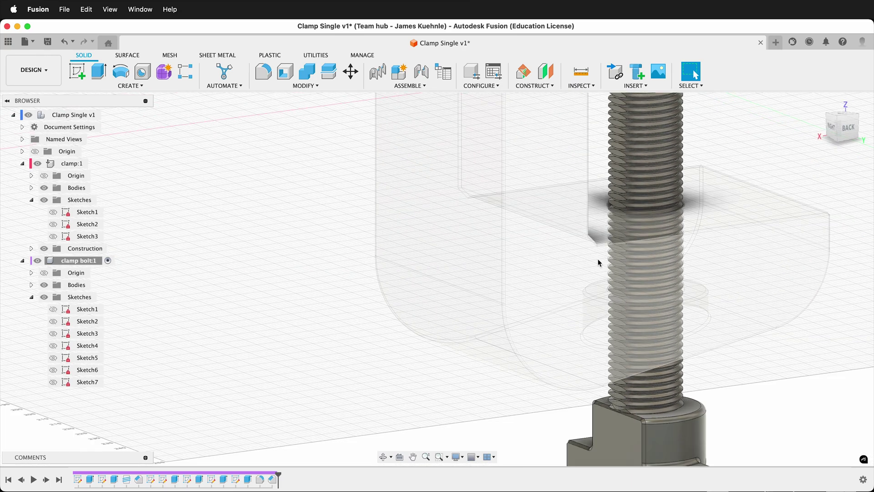
pyautogui.click(38, 261)
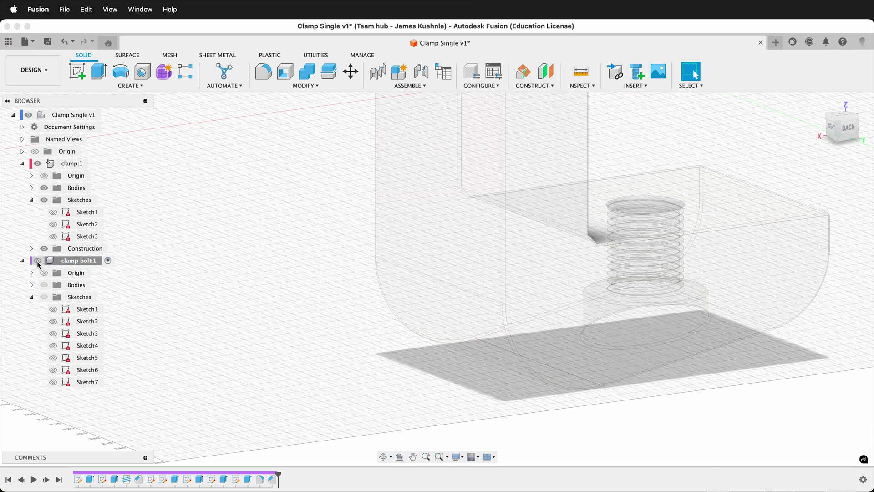
pyautogui.doubleClick(73, 163)
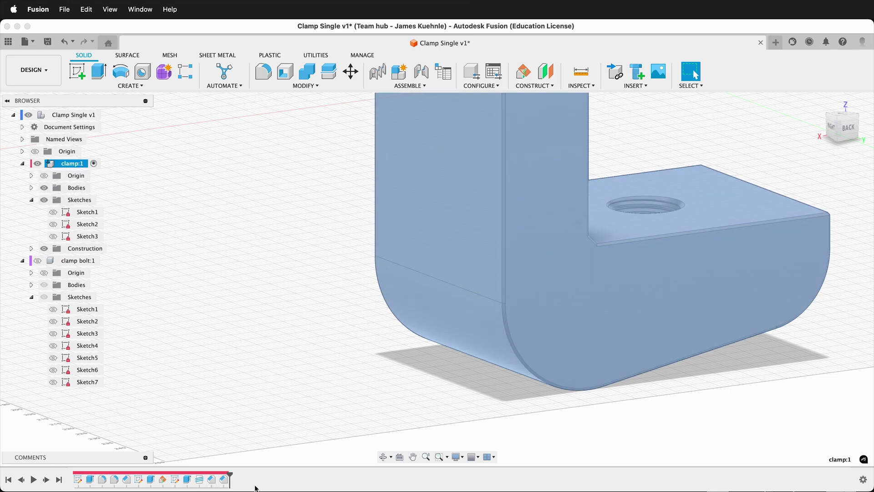
# Examine the clamp's threaded hole from below and above, including the recess on the underside and the thread opening
pyautogui.keyDown('shift'); pyautogui.scroll(-10, 269, 316); pyautogui.keyUp('shift')
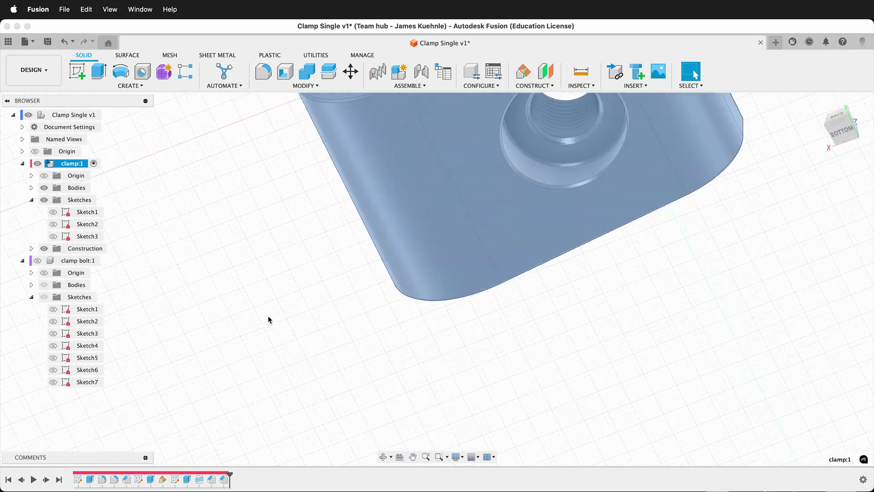
pyautogui.keyDown('shift'); pyautogui.scroll(5, 268, 316); pyautogui.keyUp('shift')
pyautogui.scroll(5, 268, 316)
pyautogui.click(702, 399)
pyautogui.scroll(1, 702, 399)
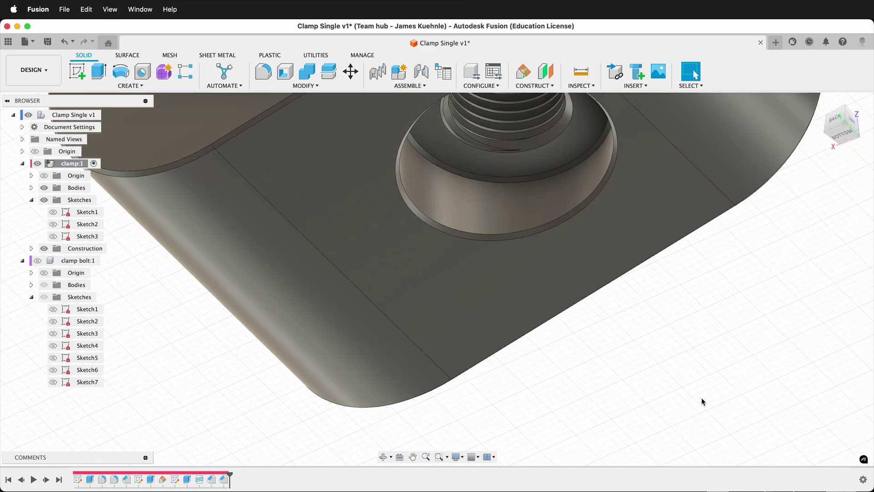
pyautogui.scroll(3, 702, 401)
pyautogui.keyDown('shift'); pyautogui.scroll(5, 702, 401); pyautogui.keyUp('shift')
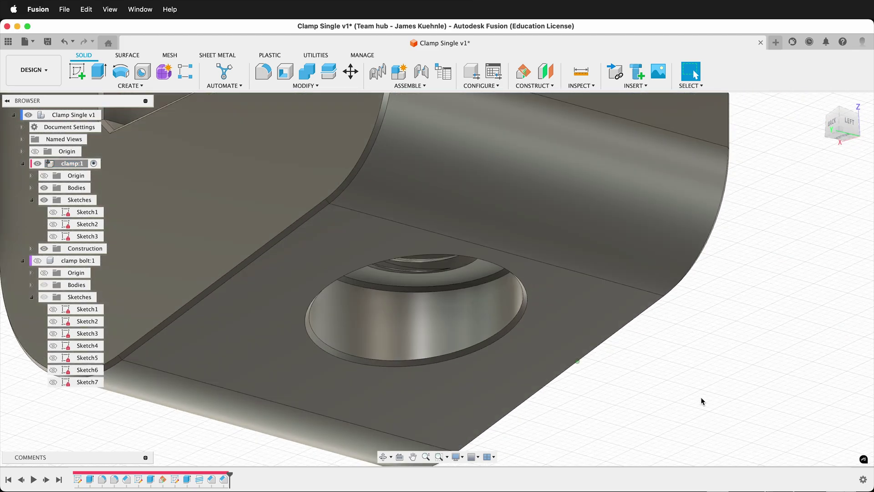
pyautogui.keyDown('shift'); pyautogui.scroll(-8, 702, 402); pyautogui.keyUp('shift')
pyautogui.keyDown('shift'); pyautogui.scroll(5, 702, 401); pyautogui.keyUp('shift')
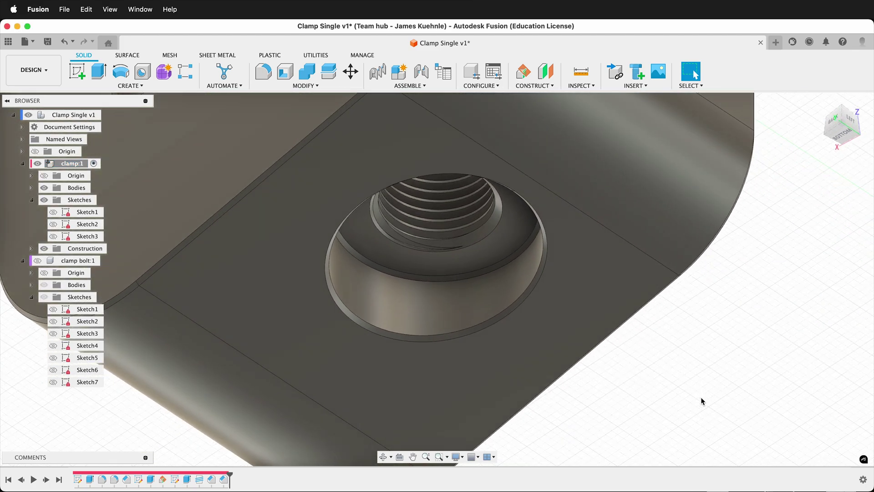
pyautogui.scroll(-10, 480, 307)
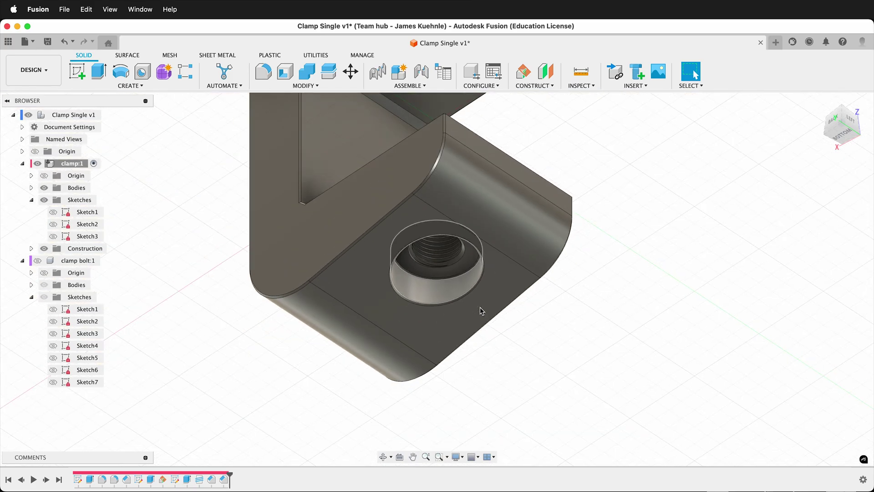
pyautogui.keyDown('shift'); pyautogui.scroll(15, 480, 306); pyautogui.keyUp('shift')
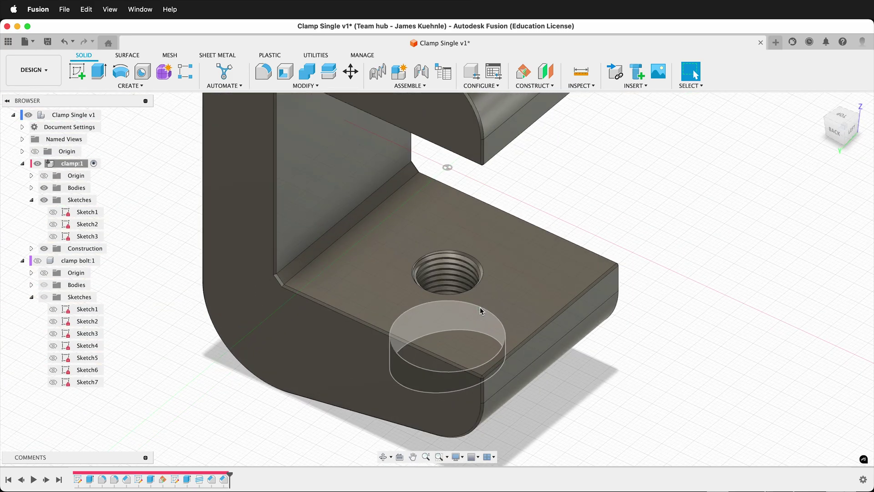
# Offset three helical faces of the internal thread in the clamp's lower arm by -0.15 mm with Offset Face
pyautogui.scroll(10, 480, 307)
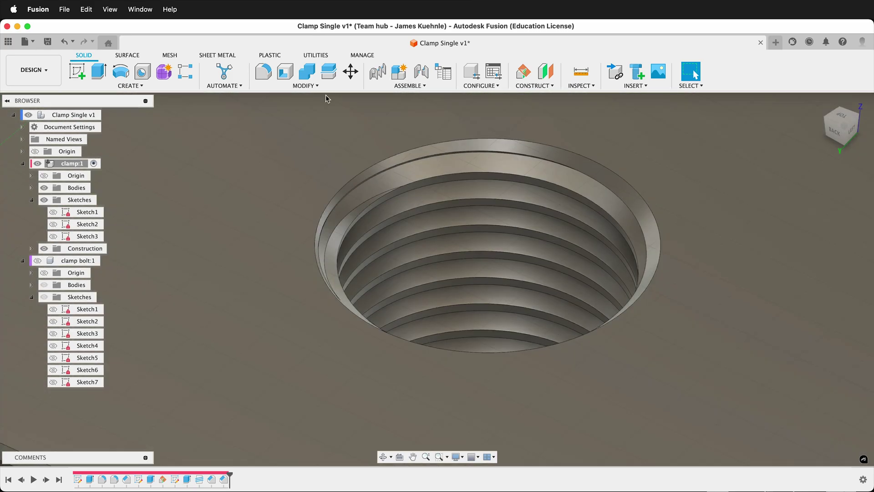
pyautogui.click(318, 86)
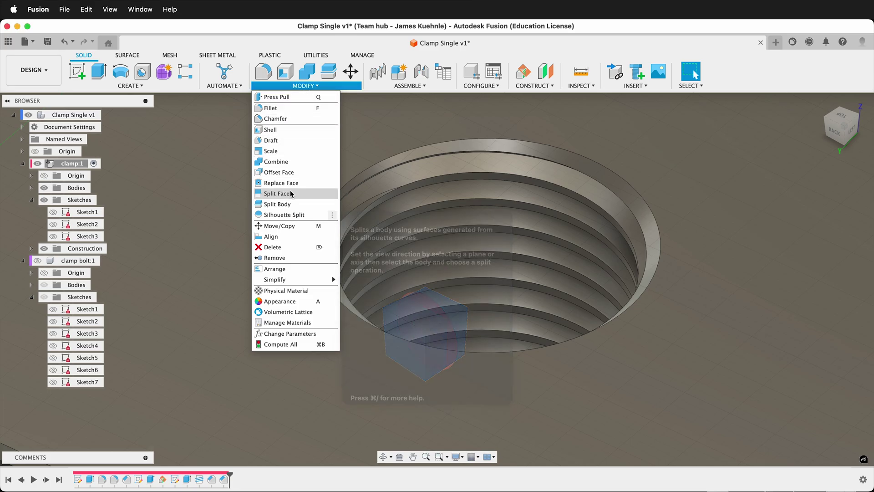
pyautogui.click(285, 172)
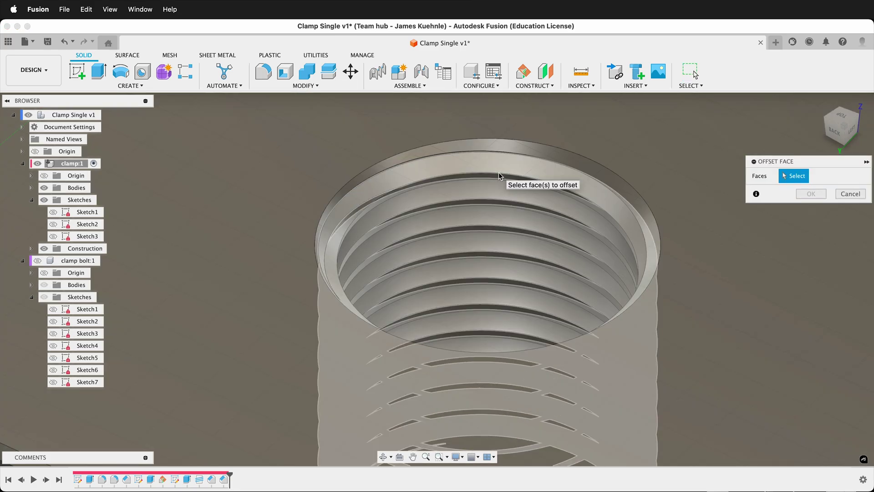
pyautogui.scroll(5, 498, 176)
pyautogui.scroll(2, 496, 177)
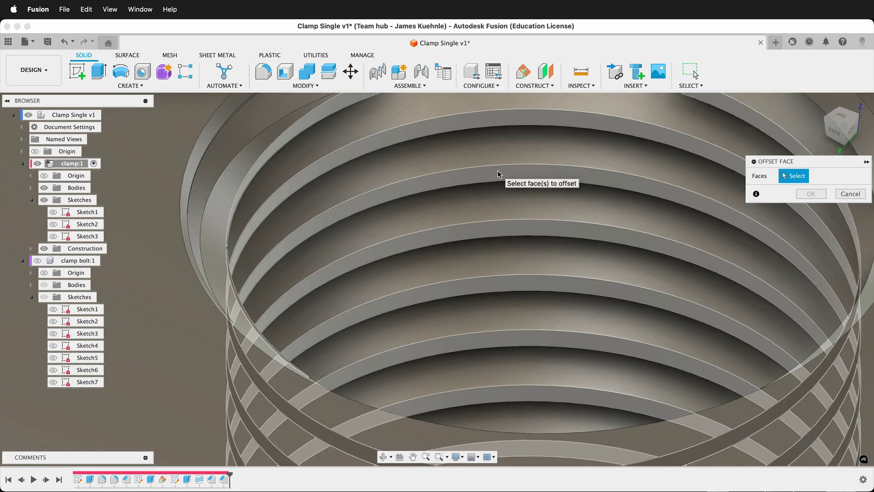
pyautogui.click(498, 174)
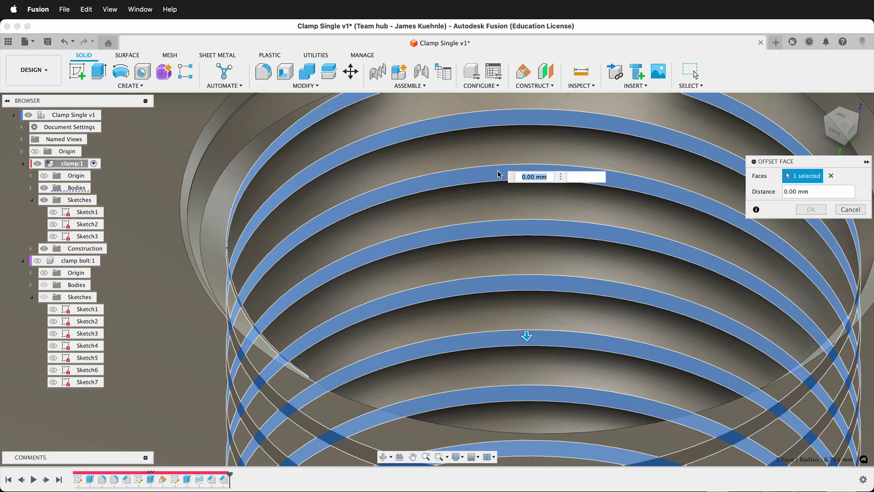
pyautogui.scroll(2, 498, 174)
pyautogui.keyDown('shift'); pyautogui.hscroll(10, 498, 171); pyautogui.keyUp('shift')
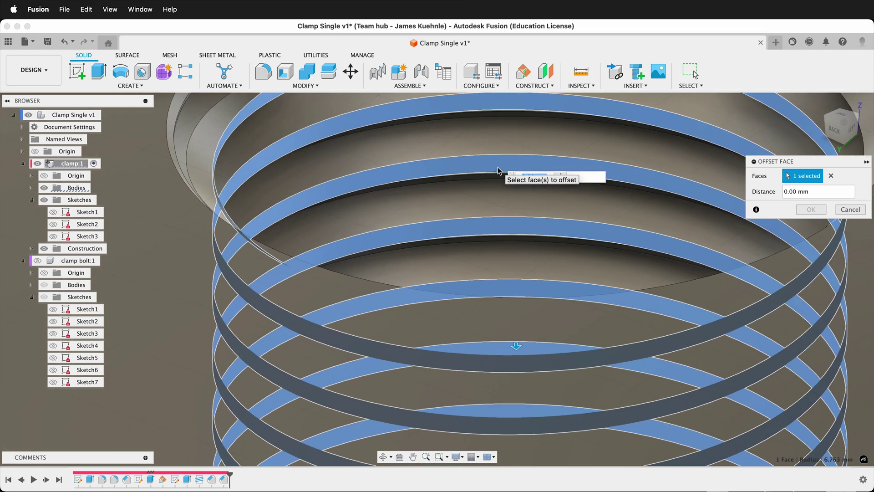
pyautogui.keyDown('shift'); pyautogui.scroll(3, 498, 171); pyautogui.keyUp('shift')
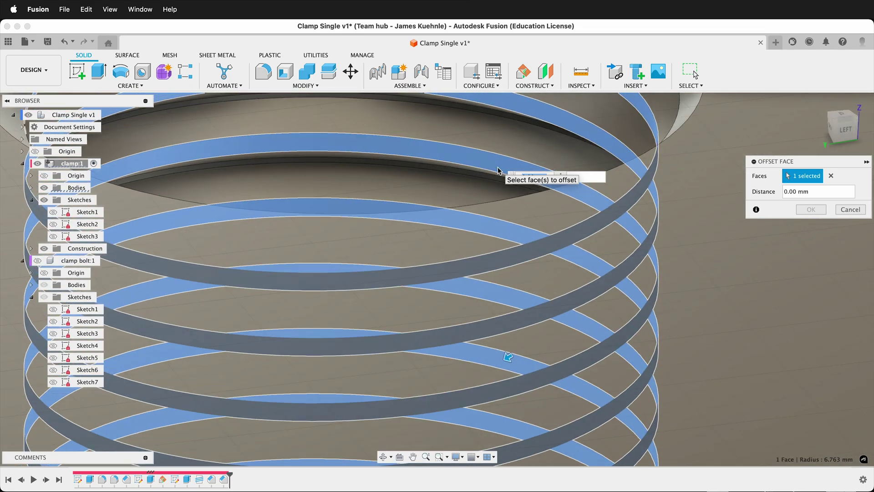
pyautogui.click(408, 170)
pyautogui.keyDown('shift'); pyautogui.scroll(-2, 414, 203); pyautogui.keyUp('shift')
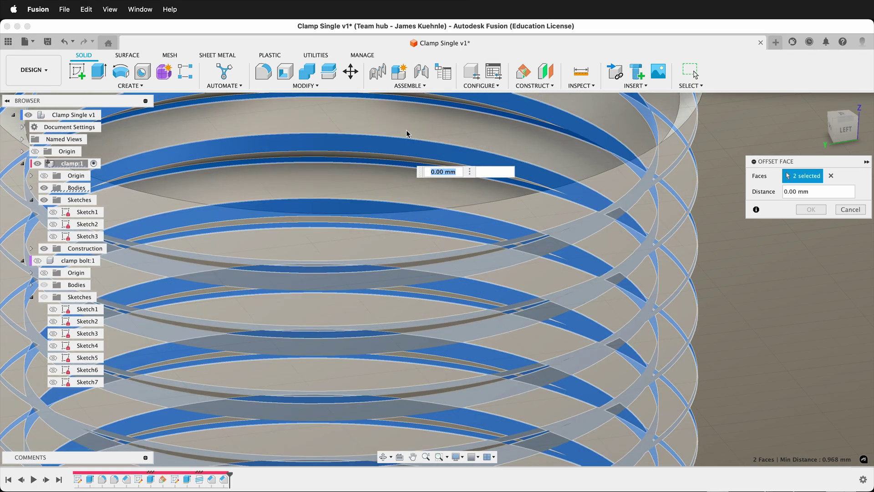
pyautogui.click(407, 133)
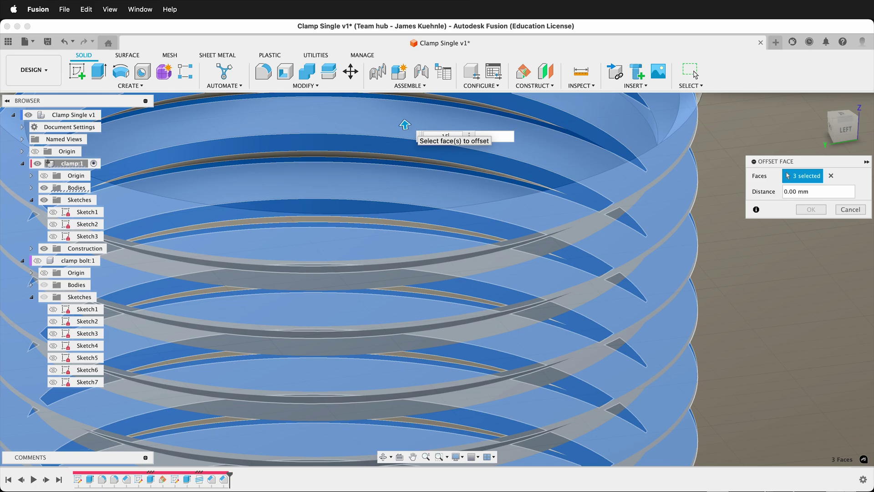
pyautogui.scroll(-3, 762, 372)
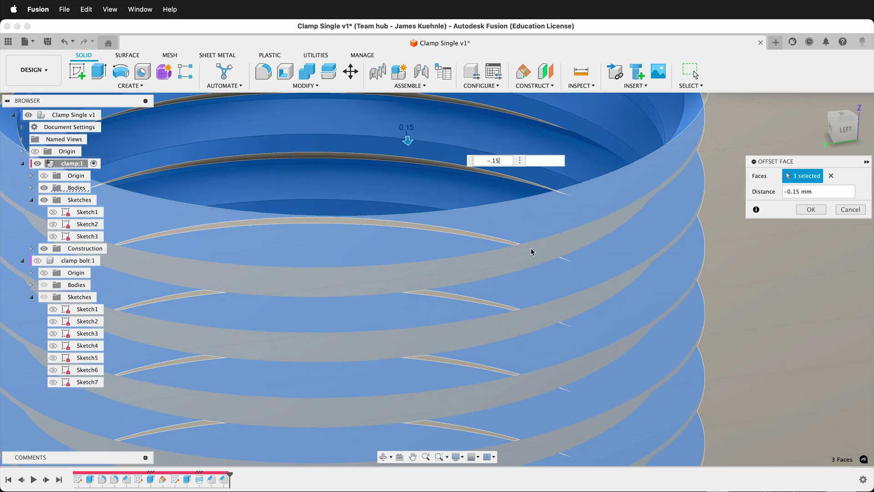
pyautogui.scroll(-3, 531, 249)
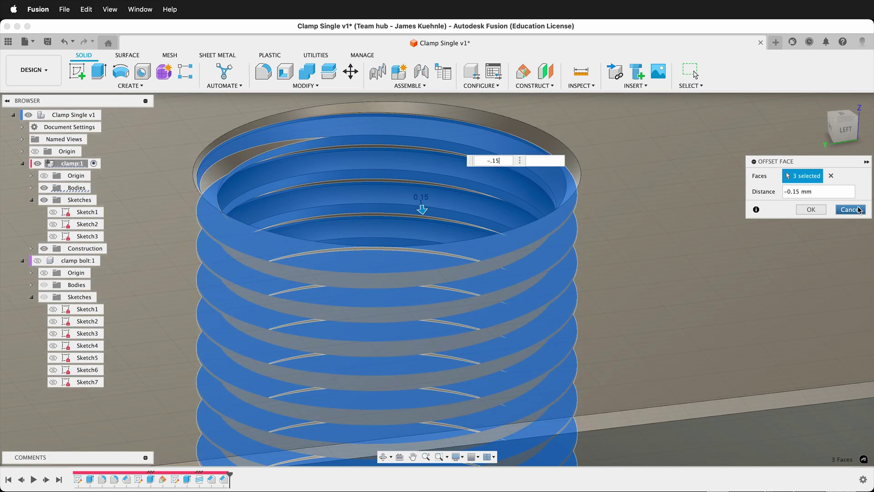
pyautogui.press('Return')
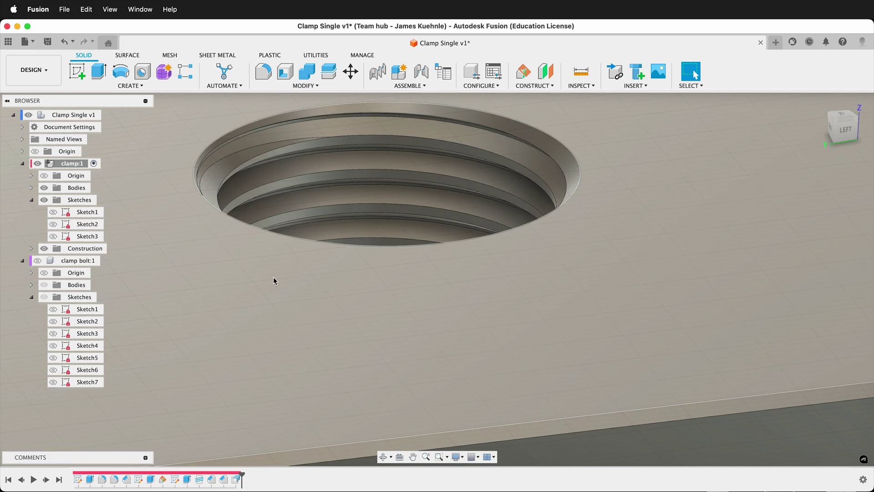
# Check the offset thread up close, then activate the top-level assembly with the clamp bolt shown again
pyautogui.keyDown('shift'); pyautogui.hscroll(10, 273, 277); pyautogui.keyUp('shift')
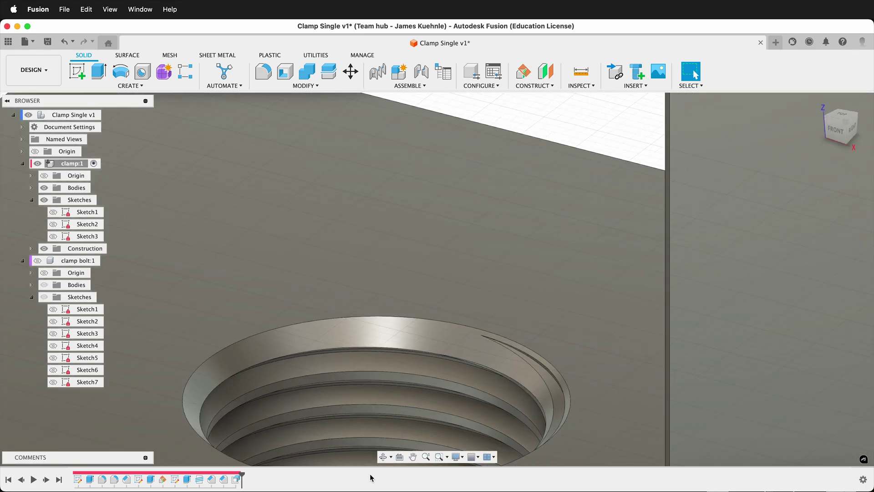
pyautogui.scroll(10, 379, 400)
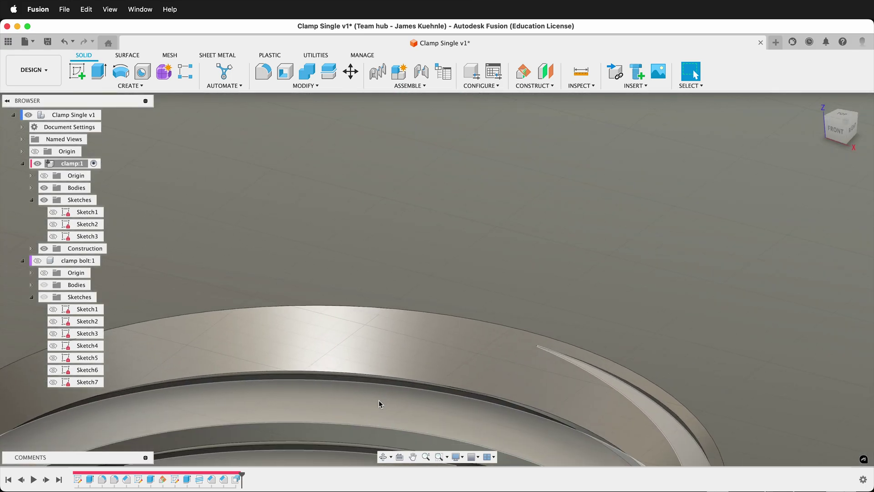
pyautogui.keyDown('shift'); pyautogui.scroll(-10, 379, 400); pyautogui.keyUp('shift')
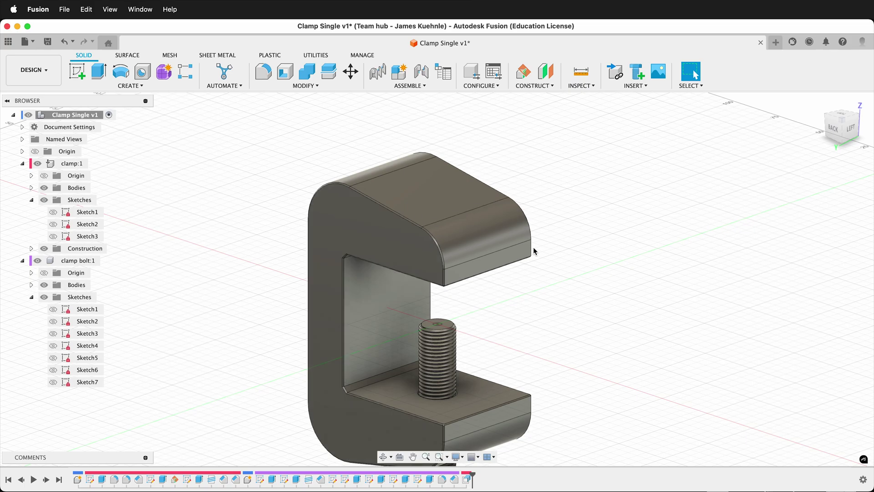
# Examine the assembled clamp frame and bolt from several sides
pyautogui.scroll(-3, 533, 248)
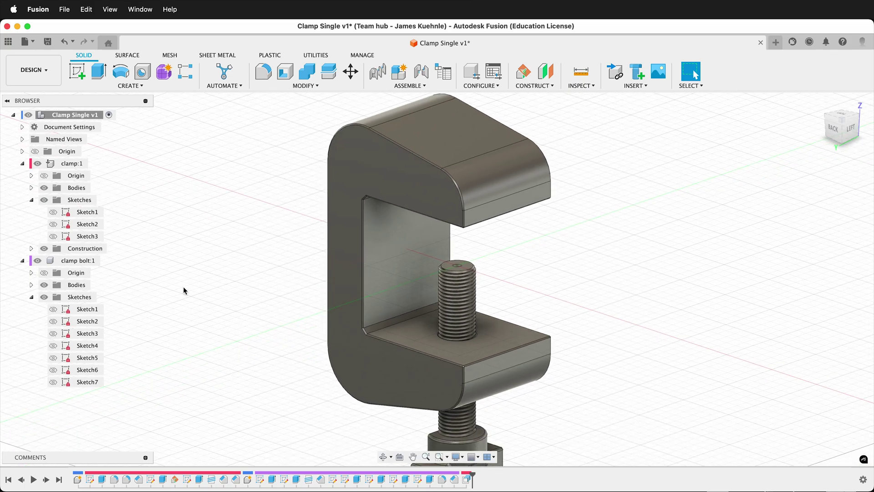
pyautogui.keyDown('shift'); pyautogui.hscroll(-15, 185, 291); pyautogui.keyUp('shift')
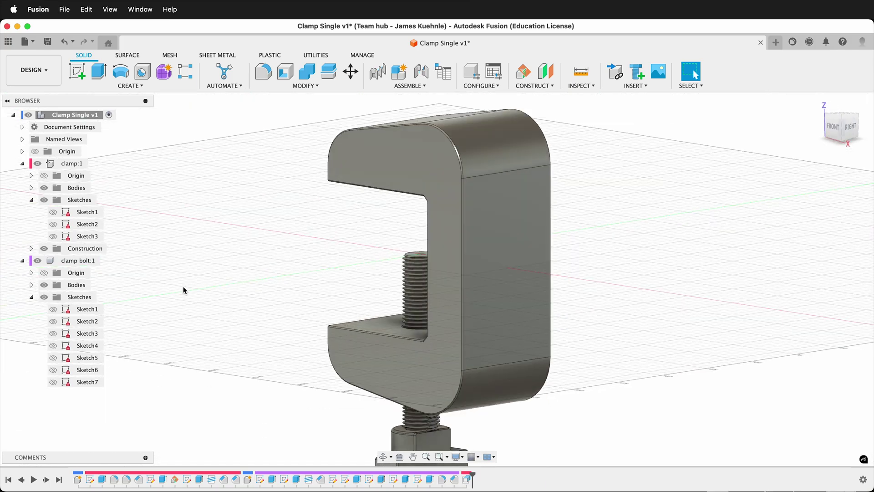
pyautogui.keyDown('shift'); pyautogui.hscroll(-10, 183, 287); pyautogui.keyUp('shift')
pyautogui.keyDown('shift'); pyautogui.scroll(5, 230, 292); pyautogui.keyUp('shift')
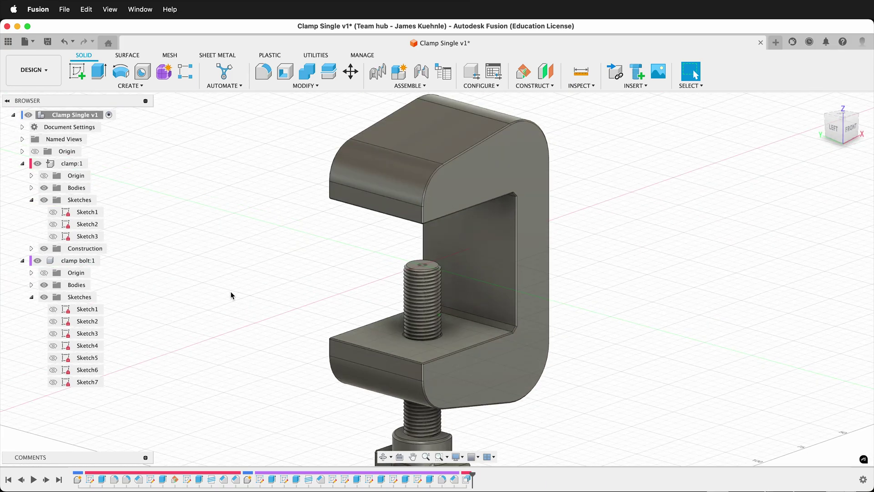
pyautogui.press('F5')
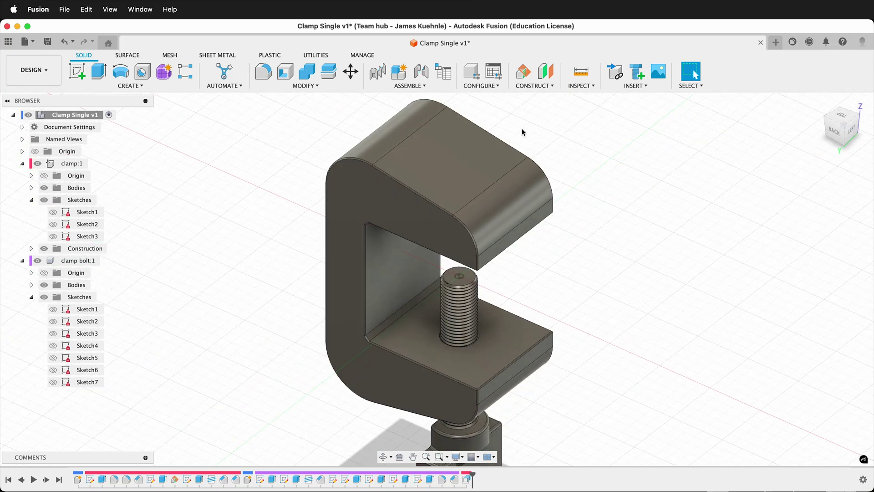